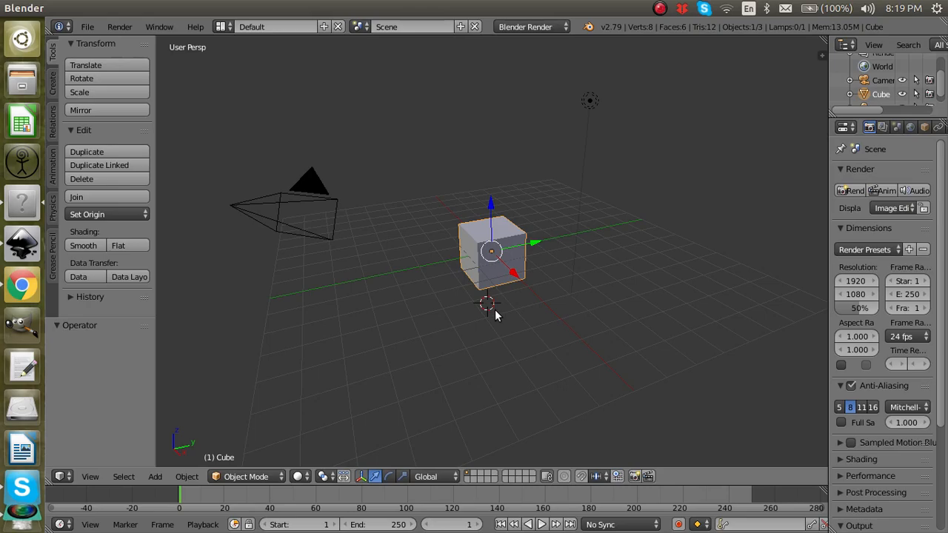
Switch to Inkscape and draw a face circle about 601 px wide with a small eye circle about 70 px wide inside it.
click(20, 246)
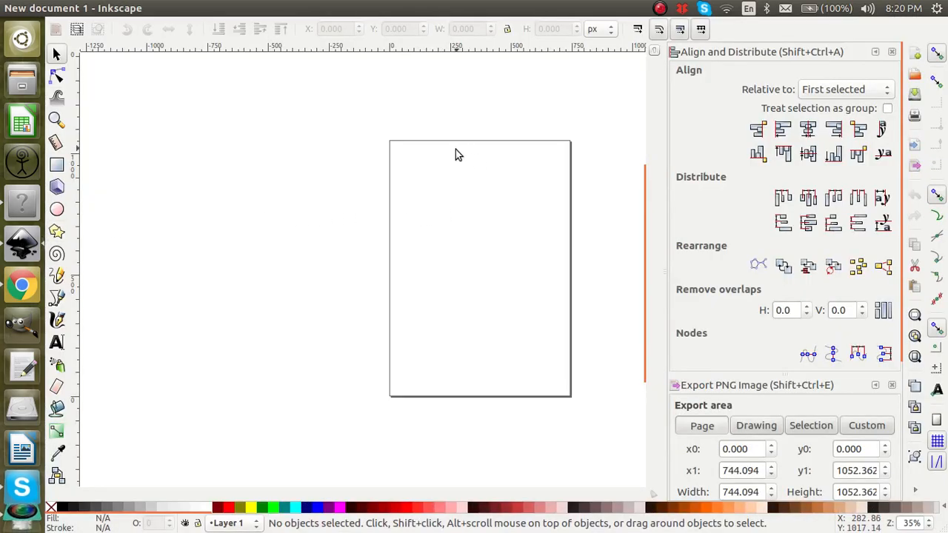
click(57, 209)
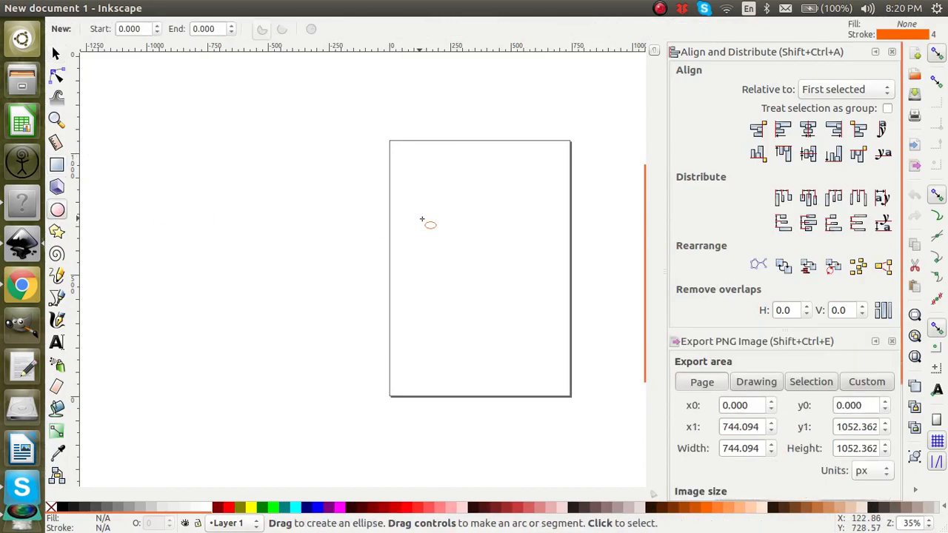
ctrl+drag(385, 190, 546, 337)
ctrl+drag(424, 228, 442, 246)
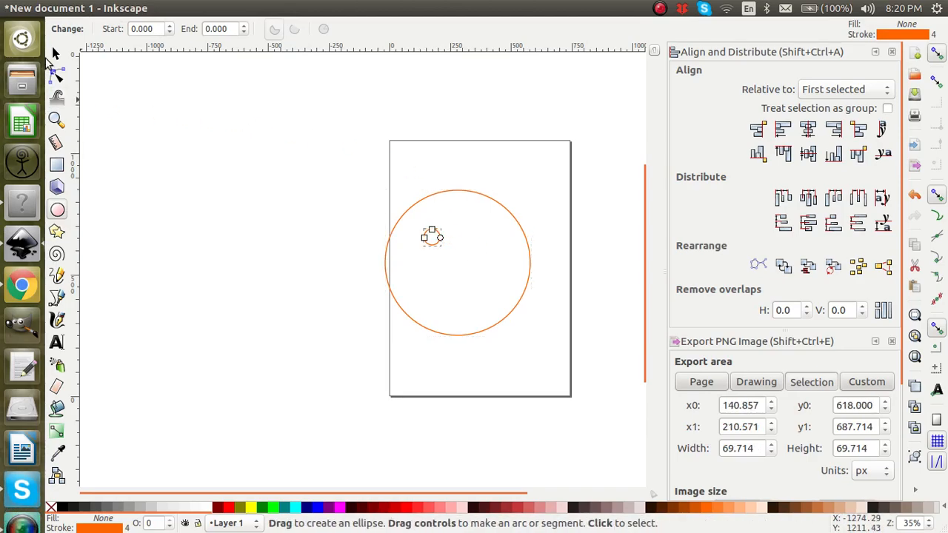
Duplicate the small eye circle and move the copy horizontally to X 406.857 px as the second eye.
click(55, 54)
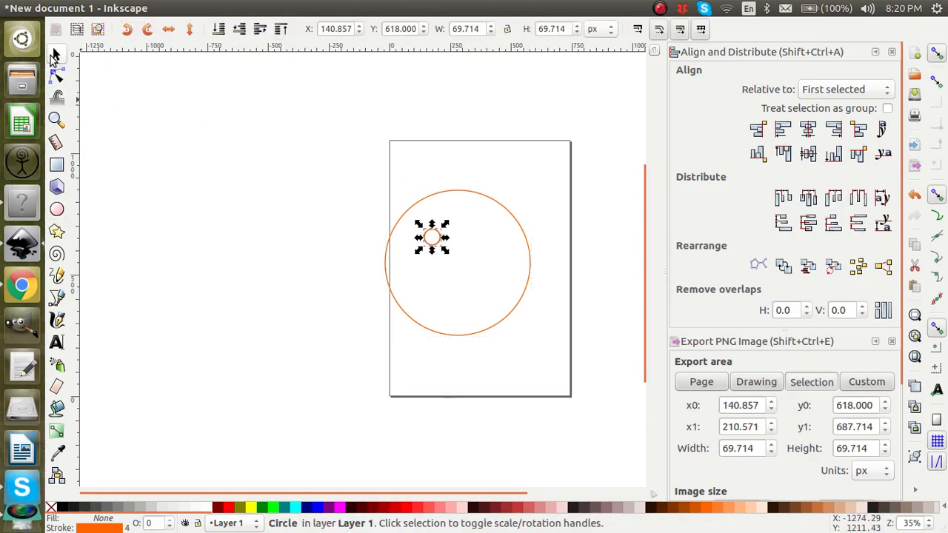
key(ctrl+d)
key(Right)
key(Right)
key(Right)
key(Right)
key(Right)
key(Right)
key(Right)
key(Right)
key(Right)
key(Right)
key(Right)
key(Right)
key(Right)
key(Right)
key(Right)
key(Right)
key(Right)
key(Right)
key(Right)
key(Right)
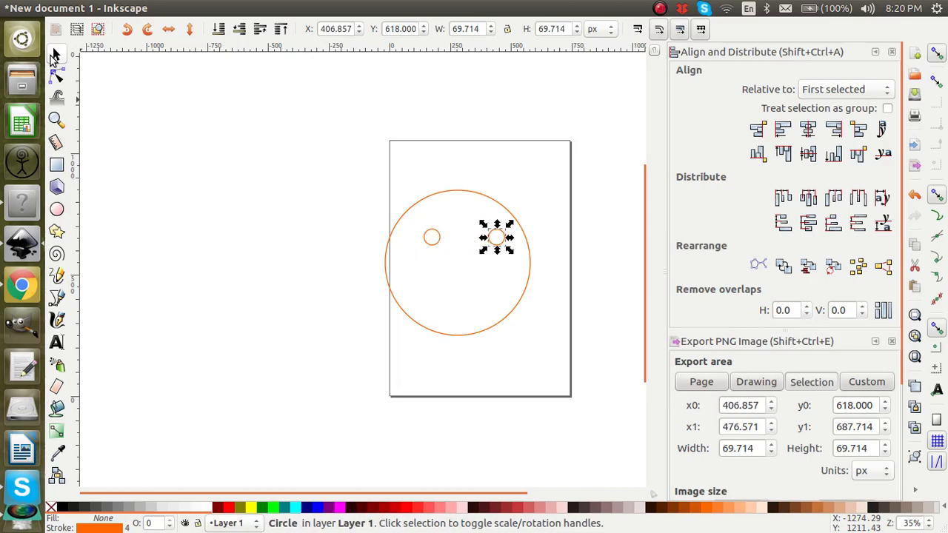
Move the face's left eye circle horizontally to X 124.857 px.
click(439, 239)
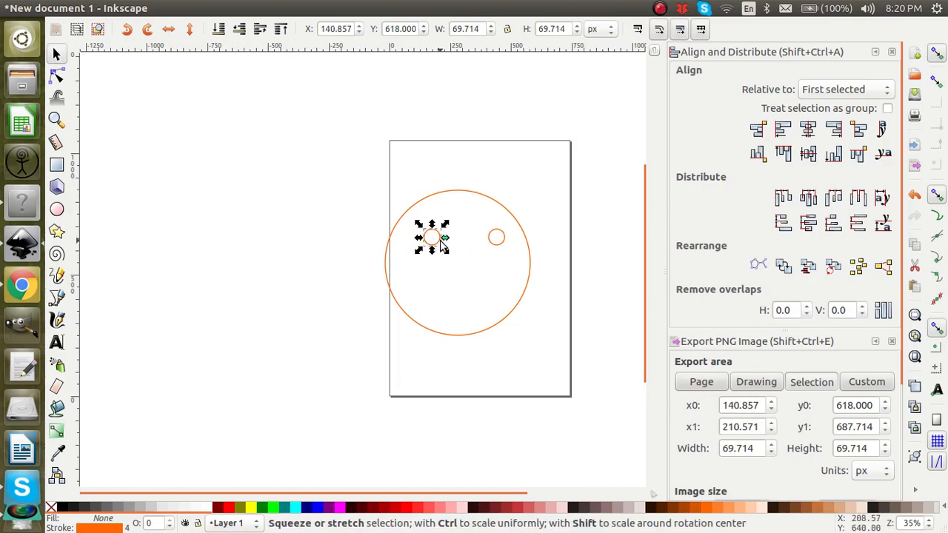
key(Left)
key(Left)
key(Left)
key(Left)
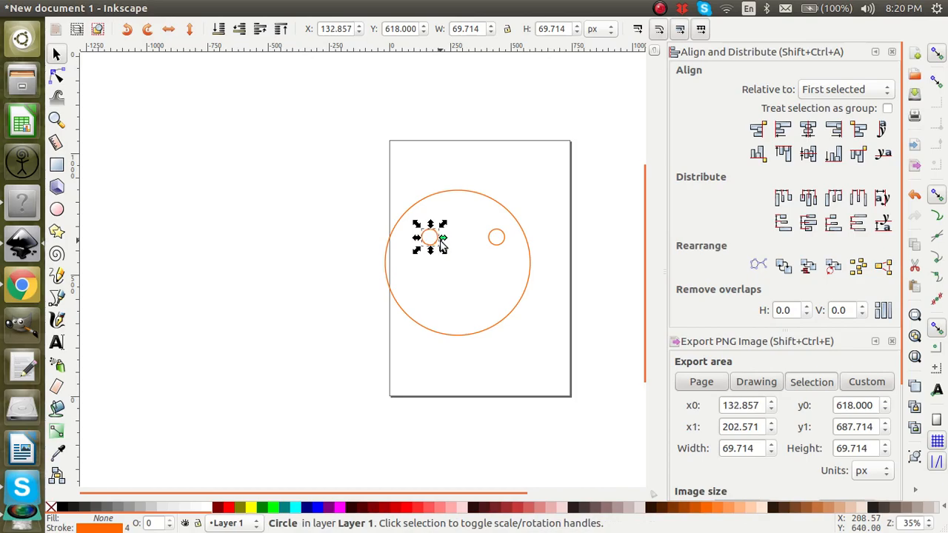
key(Left)
key(Left)
key(Left)
key(Left)
key(Left)
key(Left)
key(Left)
key(Left)
key(Left)
key(Left)
key(Left)
key(Left)
key(Left)
key(Left)
key(Left)
key(Left)
key(Left)
key(Left)
key(Left)
key(Left)
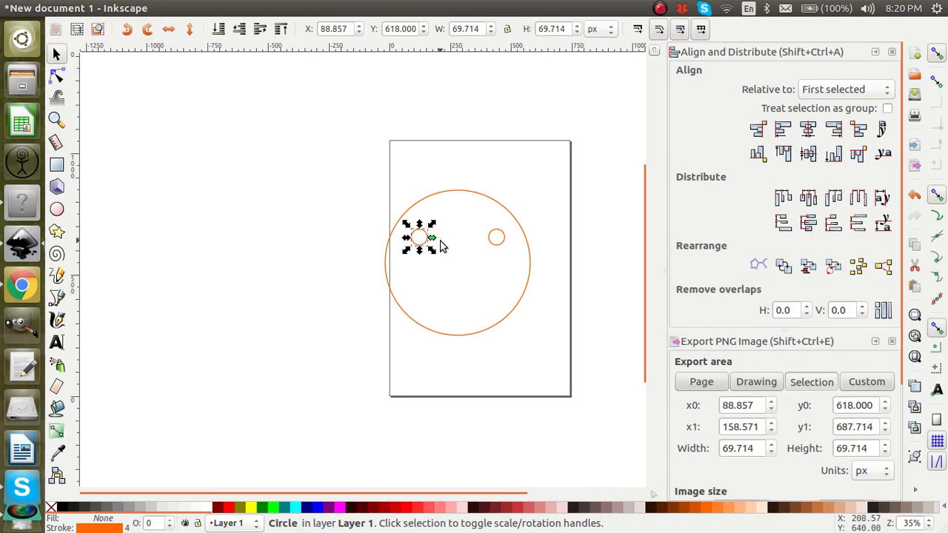
key(Right)
key(Right)
key(Right)
key(Right)
key(Right)
key(Right)
key(Right)
key(Right)
key(Right)
key(Right)
key(Right)
key(Right)
key(Right)
key(Right)
key(Right)
key(Right)
key(Right)
key(Right)
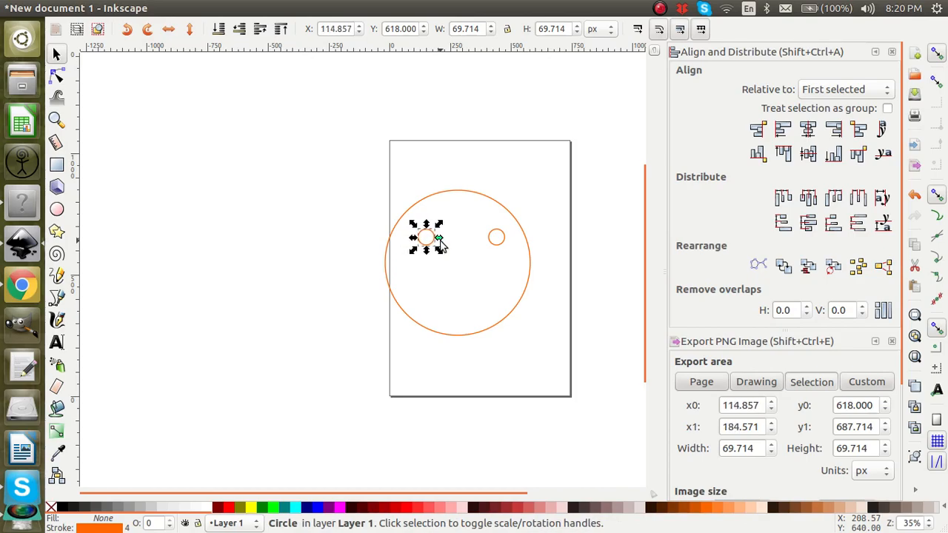
Move the face's right eye circle horizontally to X 382.857 px.
click(488, 230)
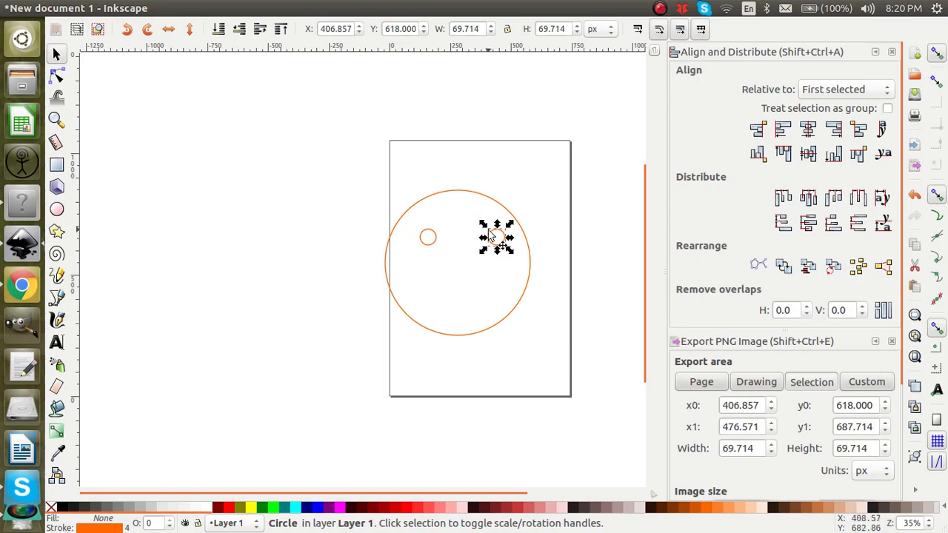
key(Left)
key(Left)
key(Left)
key(Left)
key(Left)
key(Left)
key(Left)
key(Left)
key(Left)
key(Left)
key(Left)
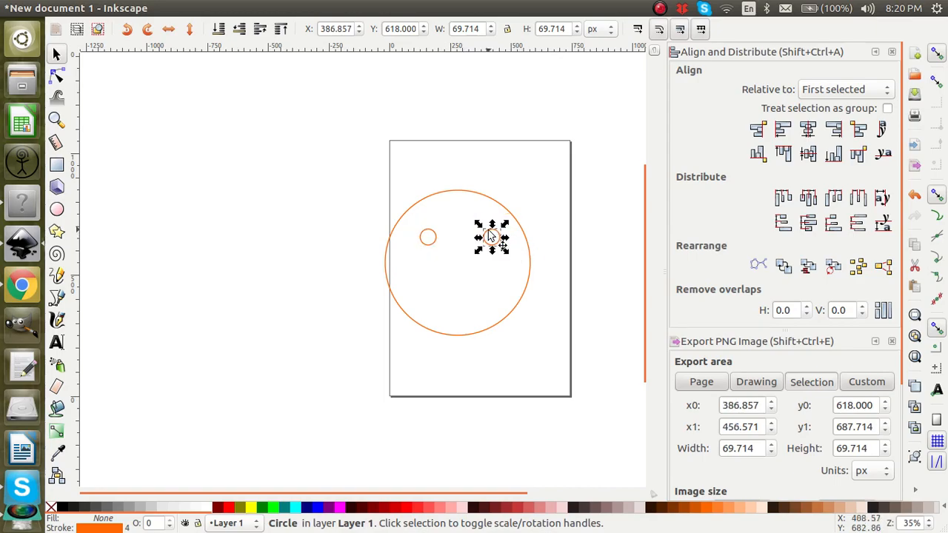
Try a mouth line about 280 px wide below the eyes, bent downward into a smile, and delete it.
click(56, 297)
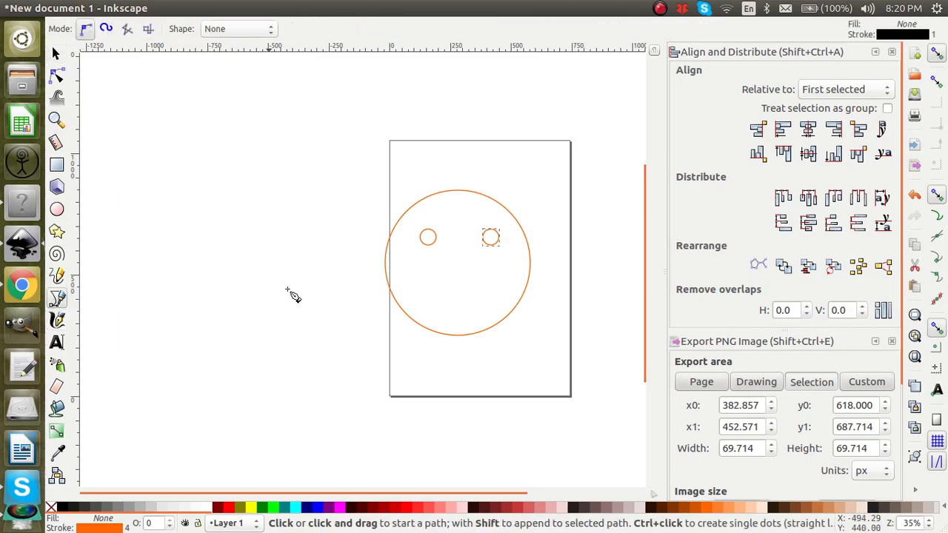
click(424, 293)
click(492, 293)
key(Return)
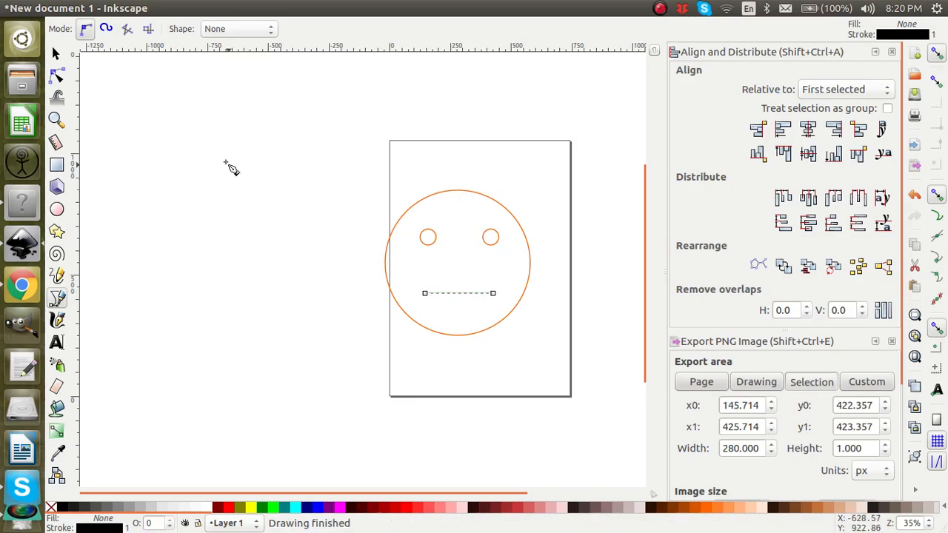
click(58, 76)
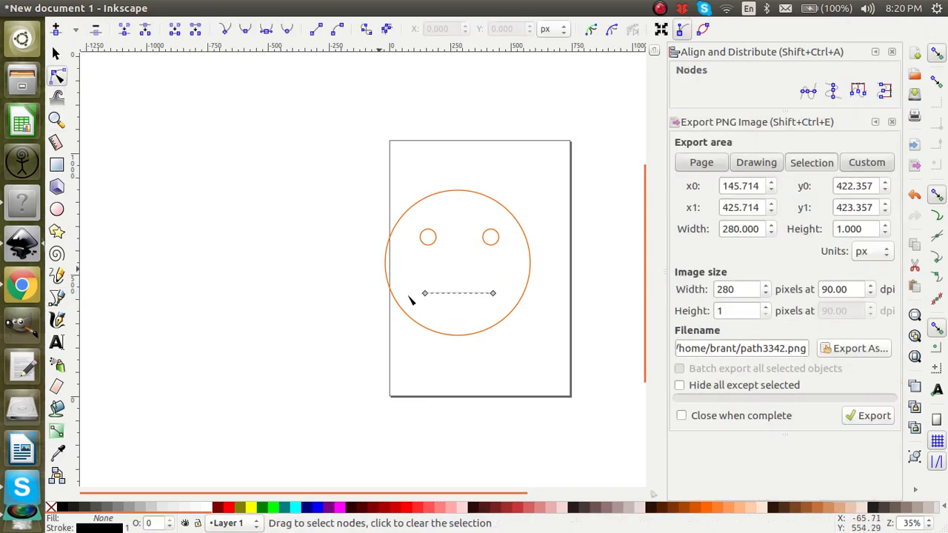
drag(463, 294, 461, 315)
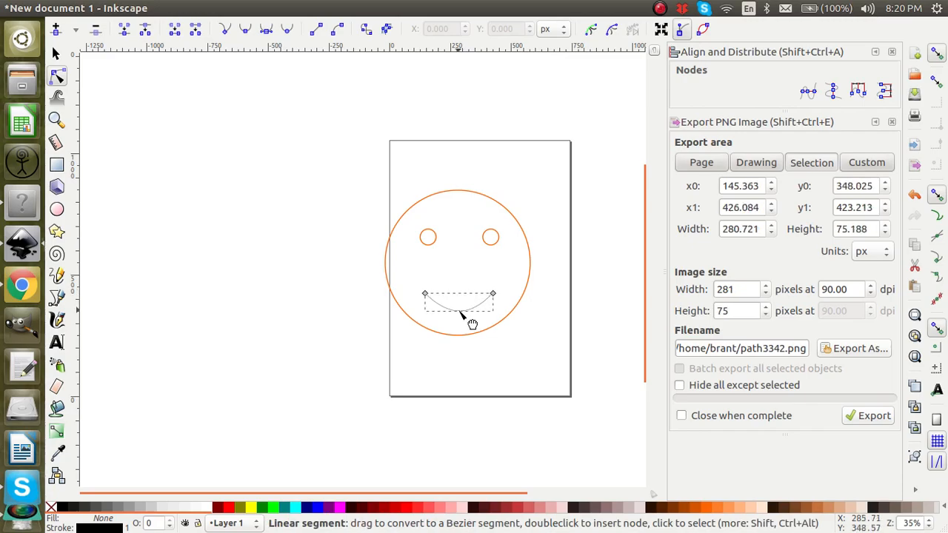
click(57, 55)
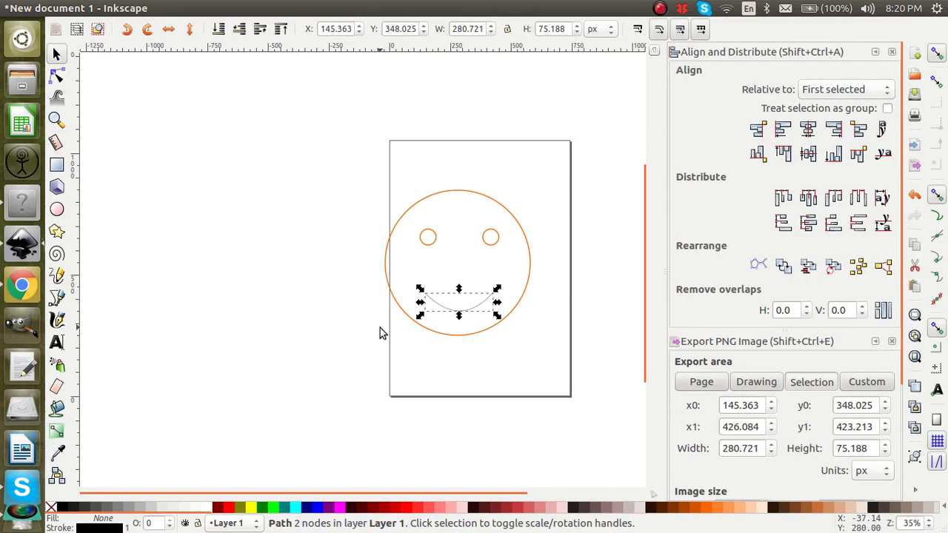
key(Delete)
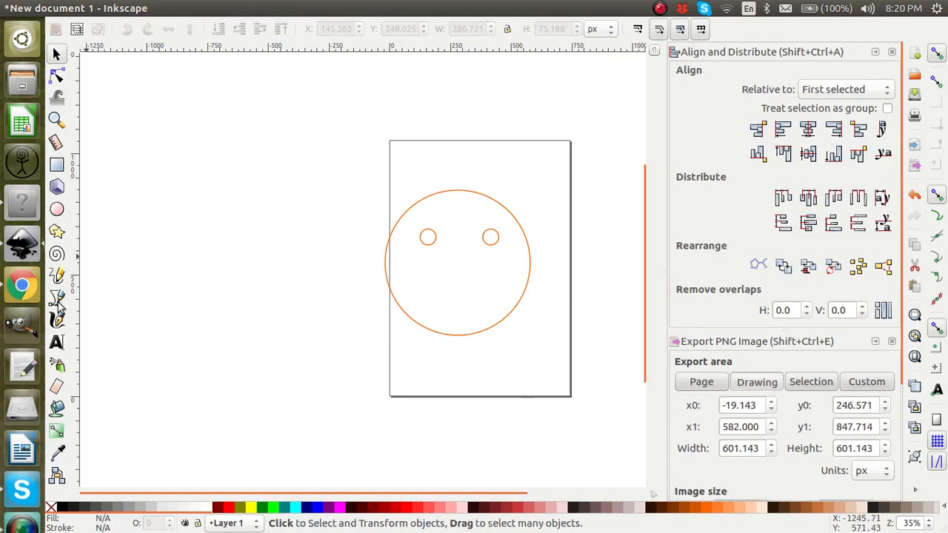
Draw a mouth rectangle about 333 by 65 px below the eyes and convert it to a path.
ctrl+scroll(485, 319, up, 3)
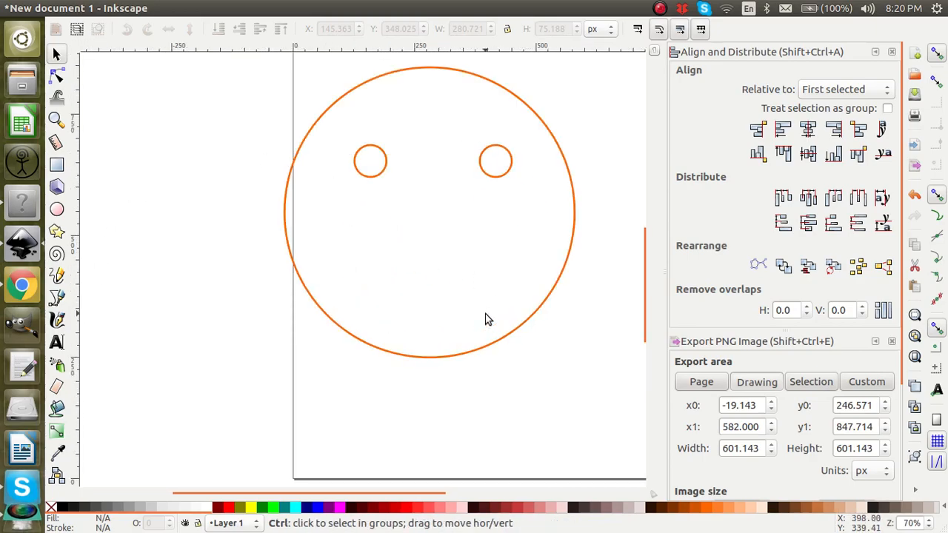
click(58, 298)
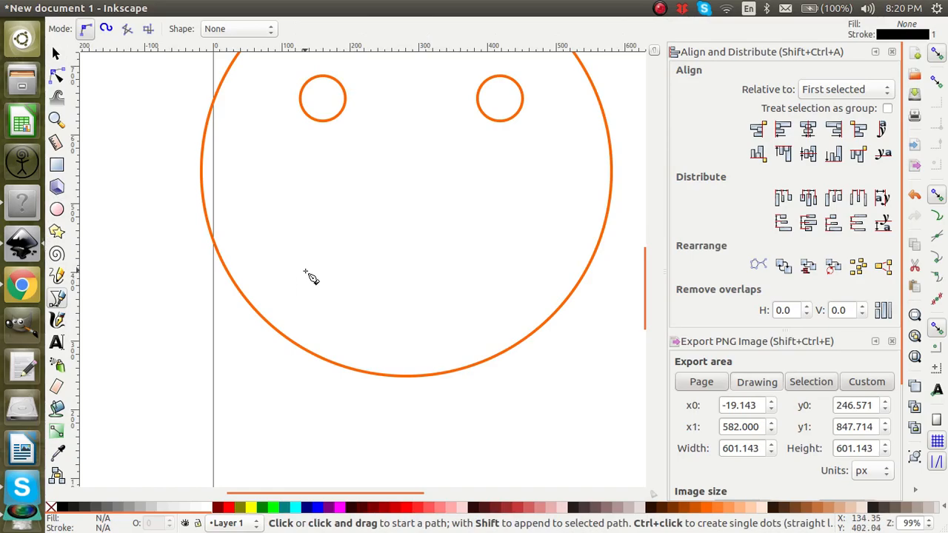
click(57, 164)
drag(299, 229, 528, 271)
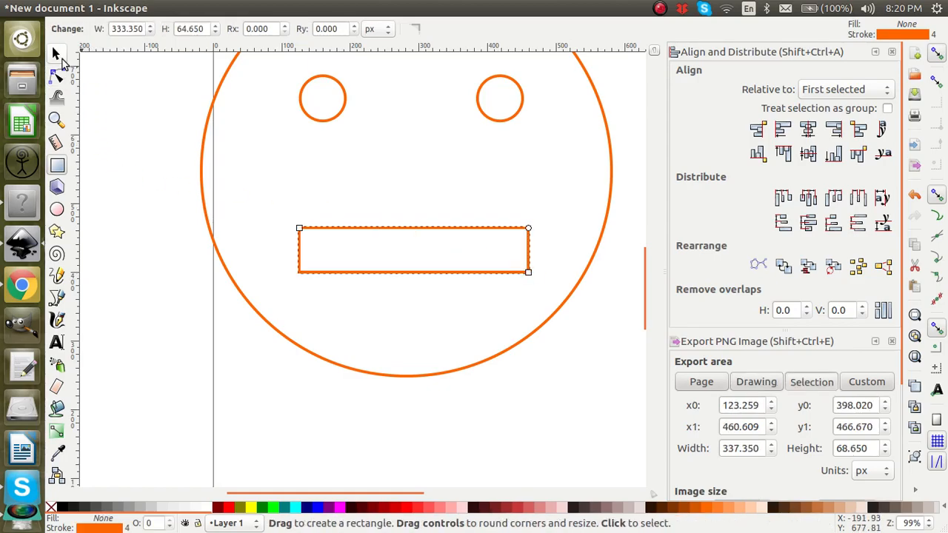
click(59, 58)
click(218, 8)
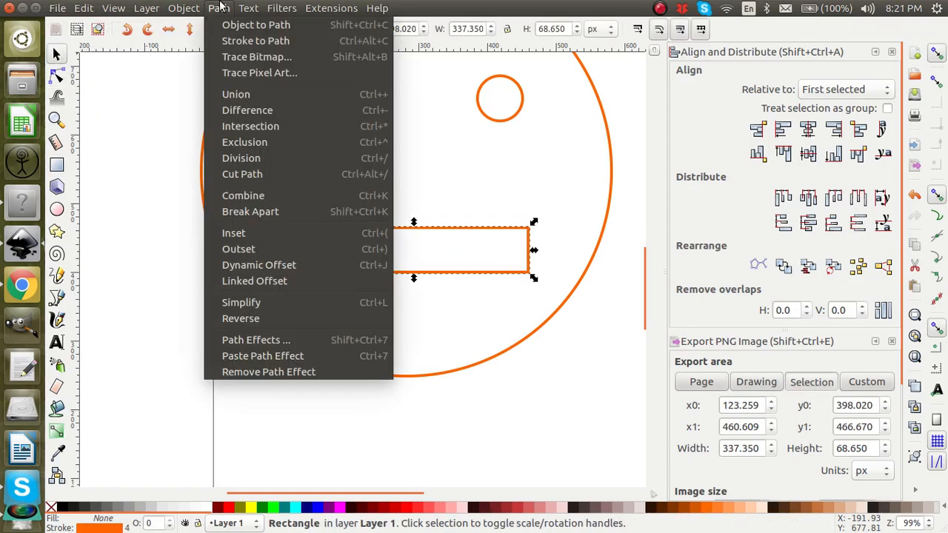
click(252, 25)
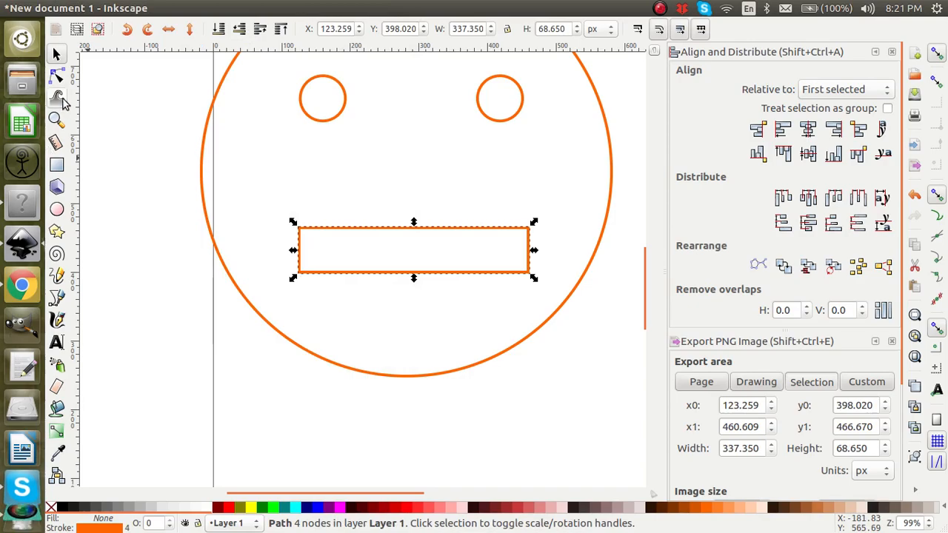
Bend the upper and lower edges of the mouth path downward into a smile shape.
click(58, 74)
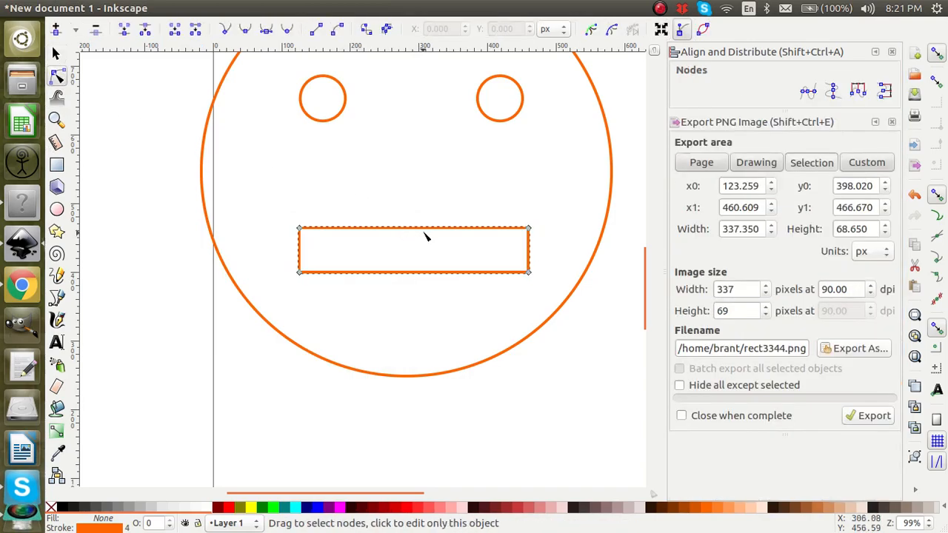
drag(415, 230, 422, 320)
mouse_move(419, 262)
mouse_down()
mouse_move(418, 285)
mouse_move(414, 274)
mouse_up()
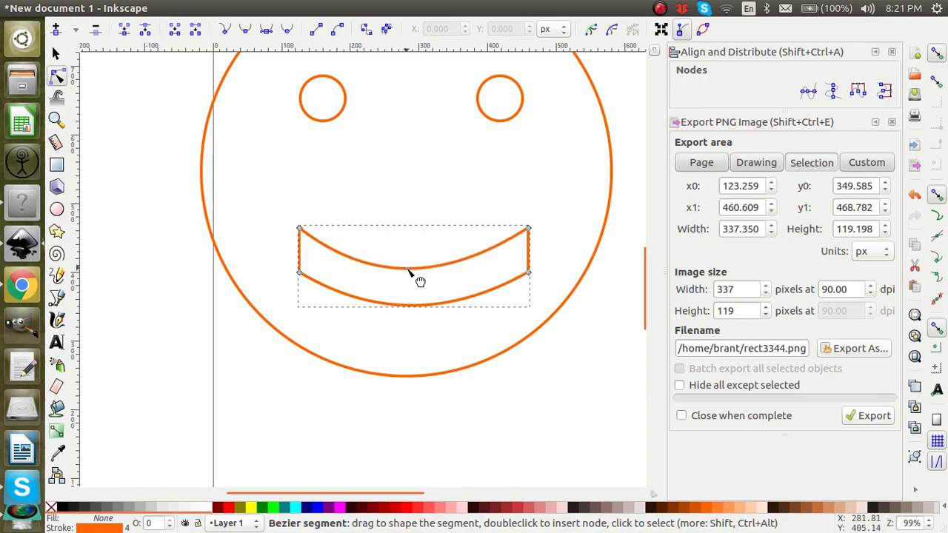
Make all four corner nodes of the mouth path auto-smooth.
click(300, 230)
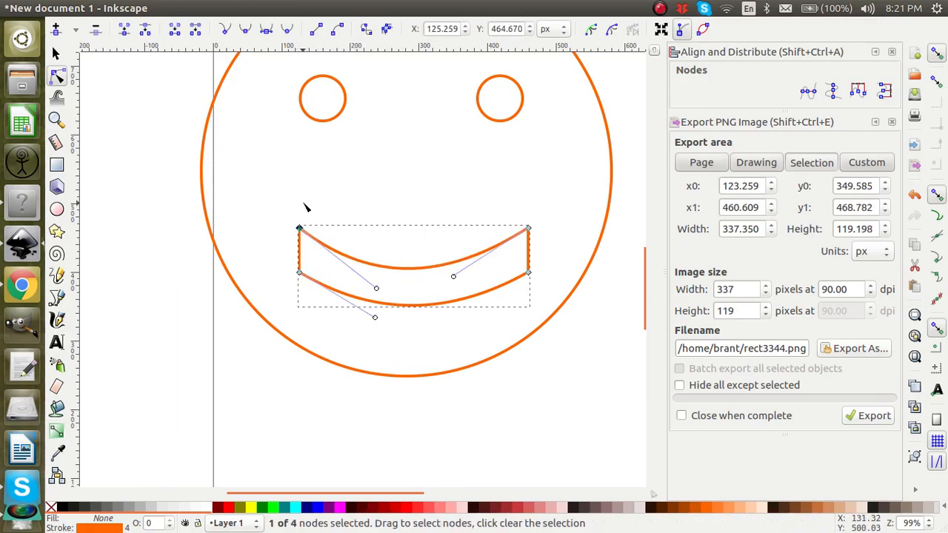
click(289, 33)
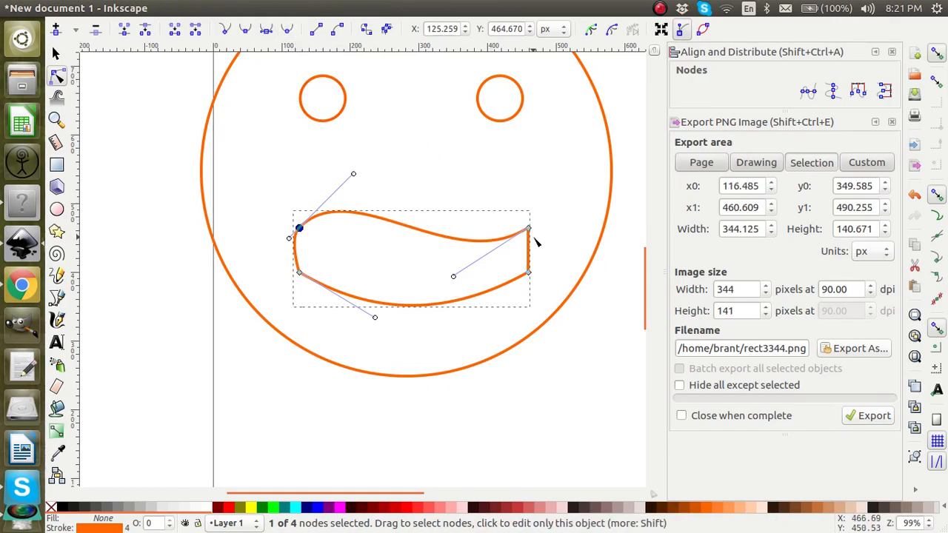
click(300, 274)
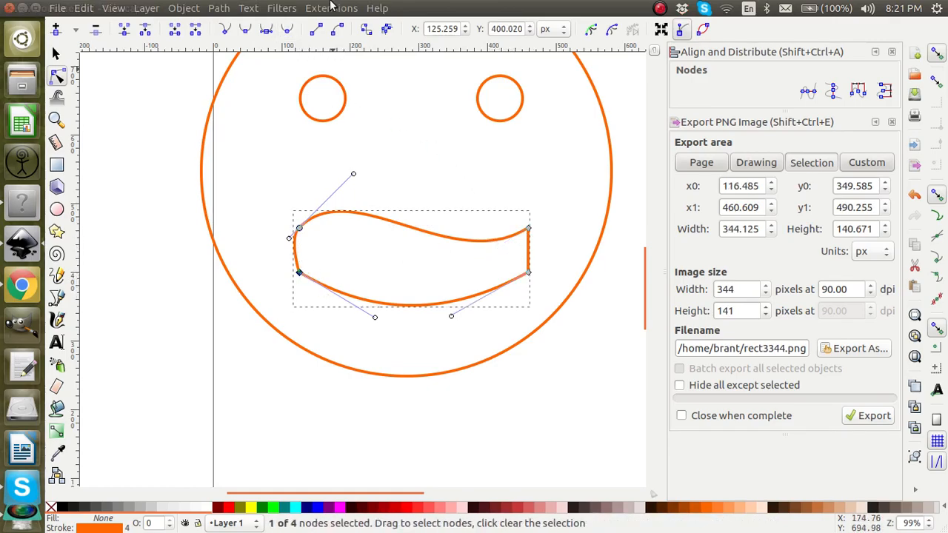
click(290, 33)
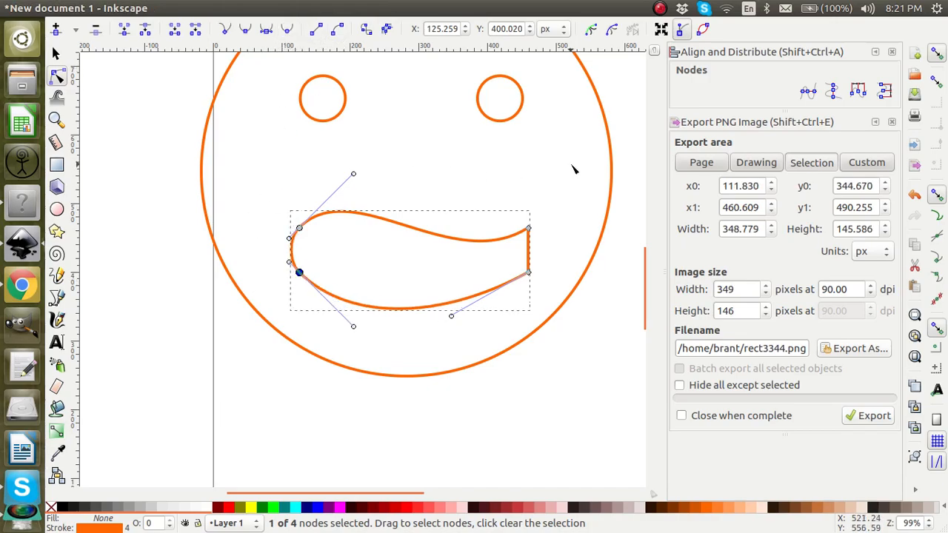
click(528, 229)
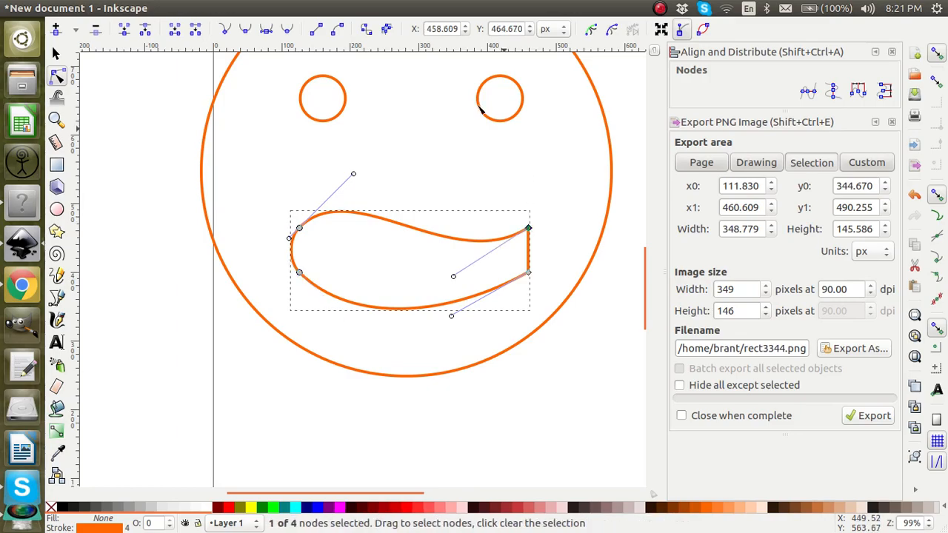
click(287, 29)
click(528, 273)
click(288, 29)
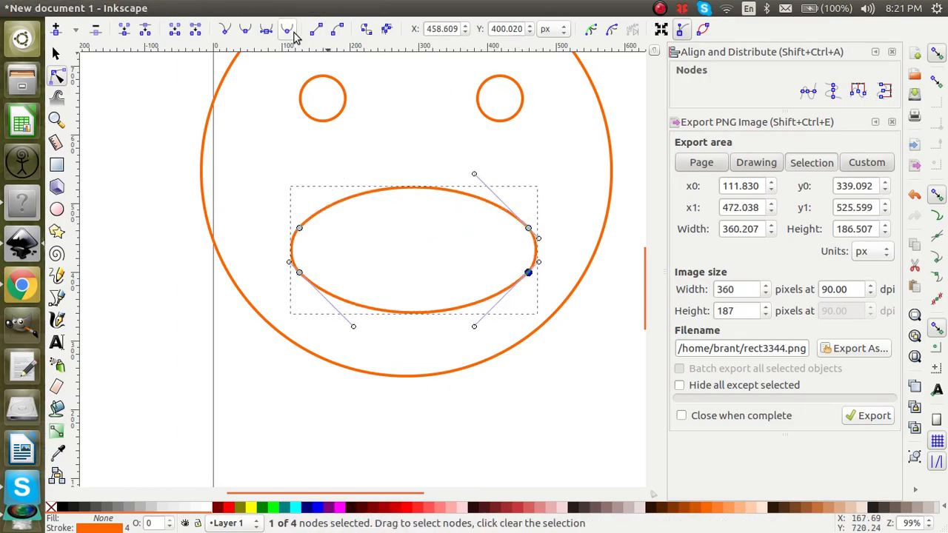
Move the mouth path horizontally to X 99.830 px to centre it in the face, and deselect it.
click(56, 53)
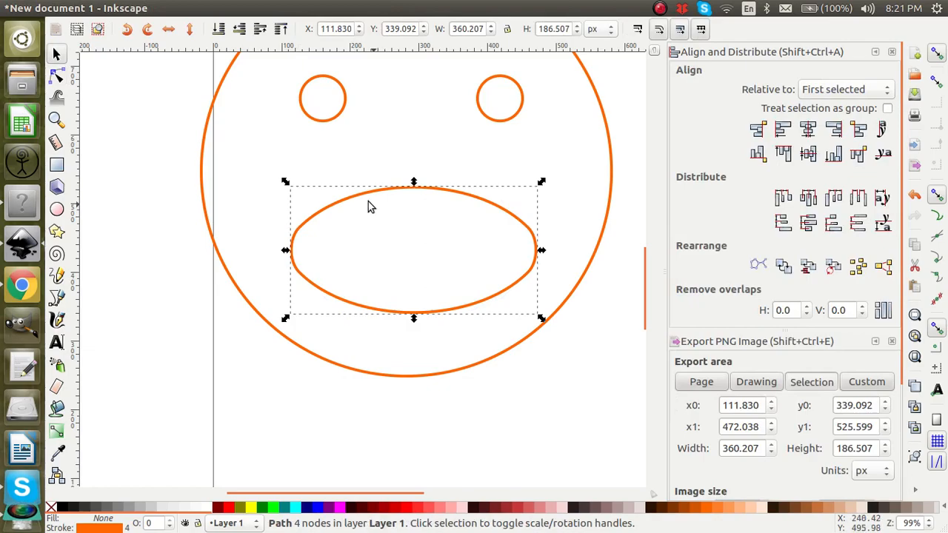
scroll(396, 244, down, 2)
scroll(395, 243, up, 2)
key(Left)
key(Left)
key(Left)
key(Left)
key(Left)
key(Left)
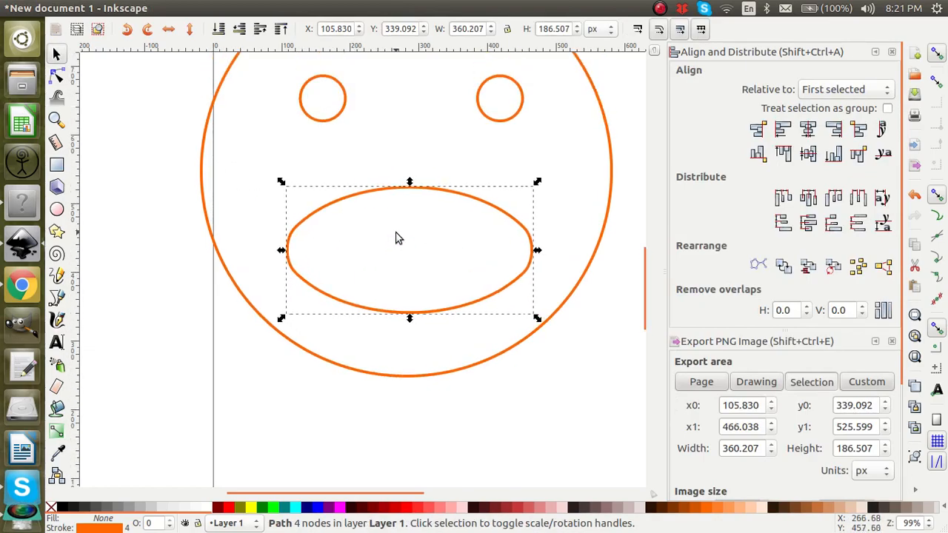
click(139, 291)
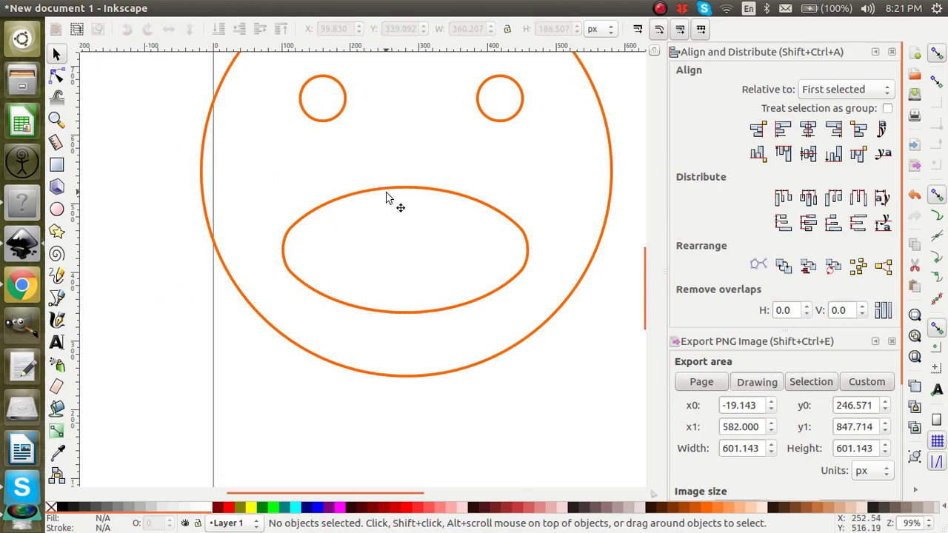
Enlarge the left eye circle proportionally to about 116 px in diameter.
scroll(387, 193, down, 2)
scroll(388, 193, up, 4)
ctrl+scroll(392, 193, down, 1)
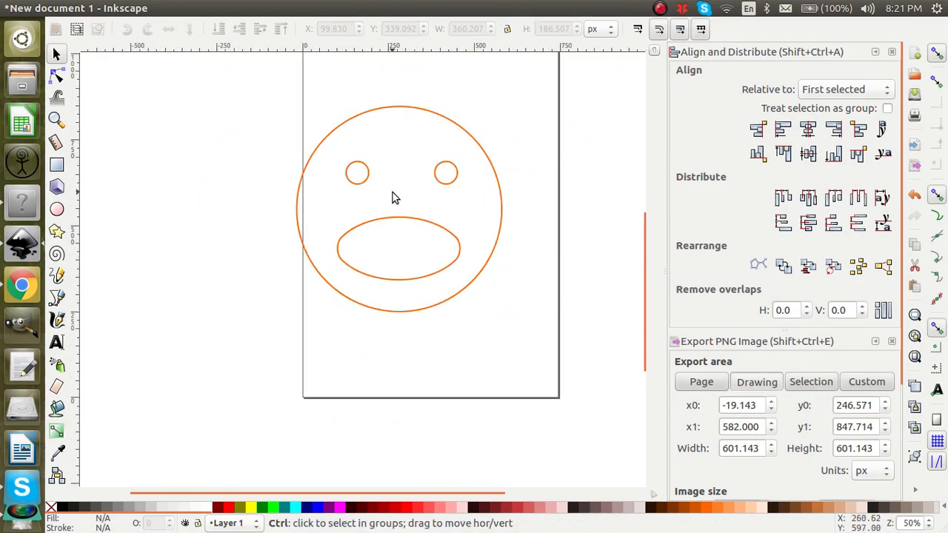
ctrl+scroll(392, 194, down, 1)
click(365, 208)
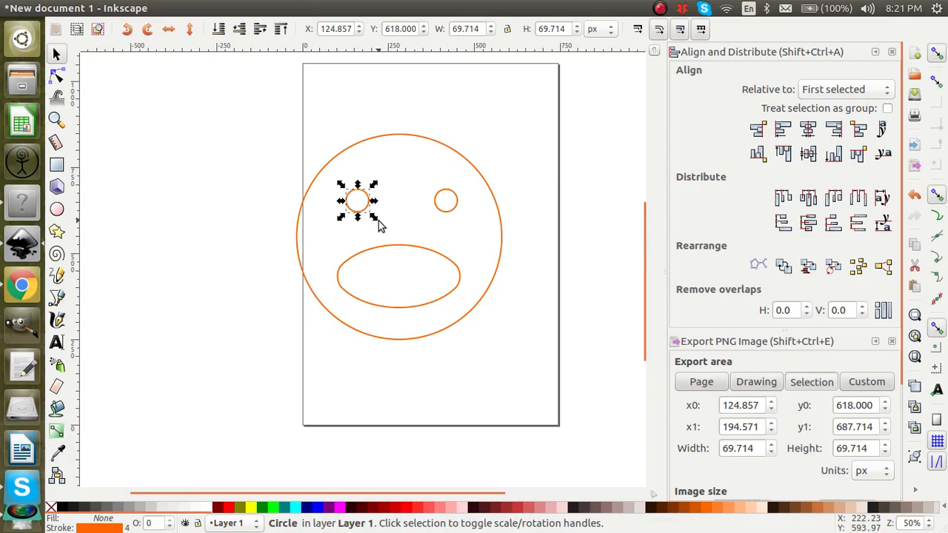
drag(373, 218, 386, 229)
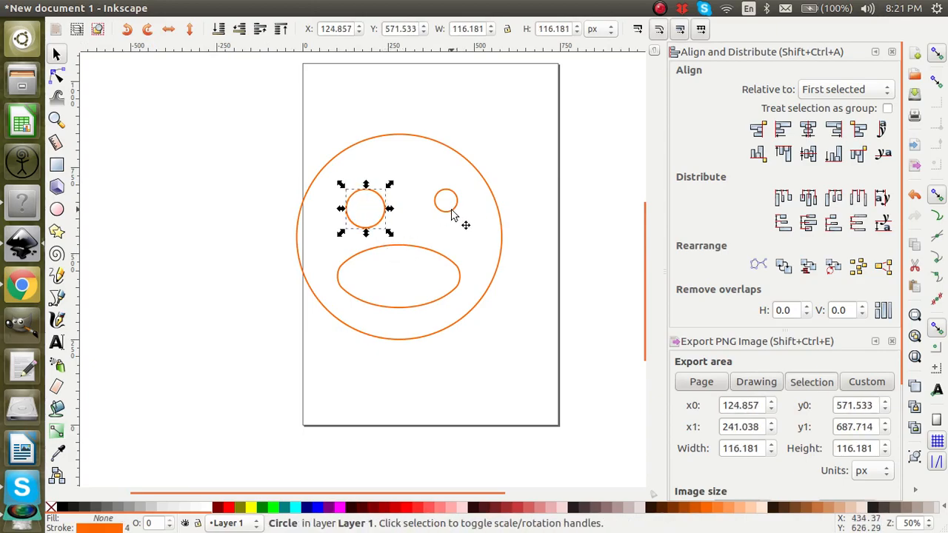
Replace the small right eye with a duplicate of the enlarged left eye, moved horizontally to X 372.857 px.
click(452, 213)
key(Delete)
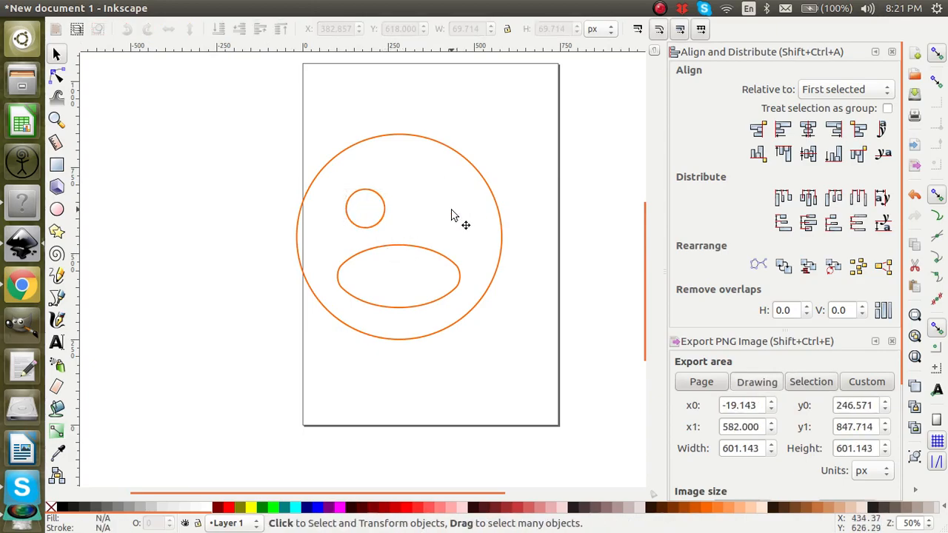
click(376, 216)
key(ctrl+d)
key(shift+Right)
key(shift+Right)
key(shift+Right)
key(shift+Right)
key(shift+Right)
key(shift+Right)
key(shift+Right)
key(shift+Right)
key(shift+Right)
key(shift+Right)
key(shift+Right)
key(Right)
key(Right)
key(Right)
key(Right)
key(Right)
key(Right)
key(Right)
key(Right)
key(Right)
key(Right)
key(Right)
key(Right)
key(Right)
key(Right)
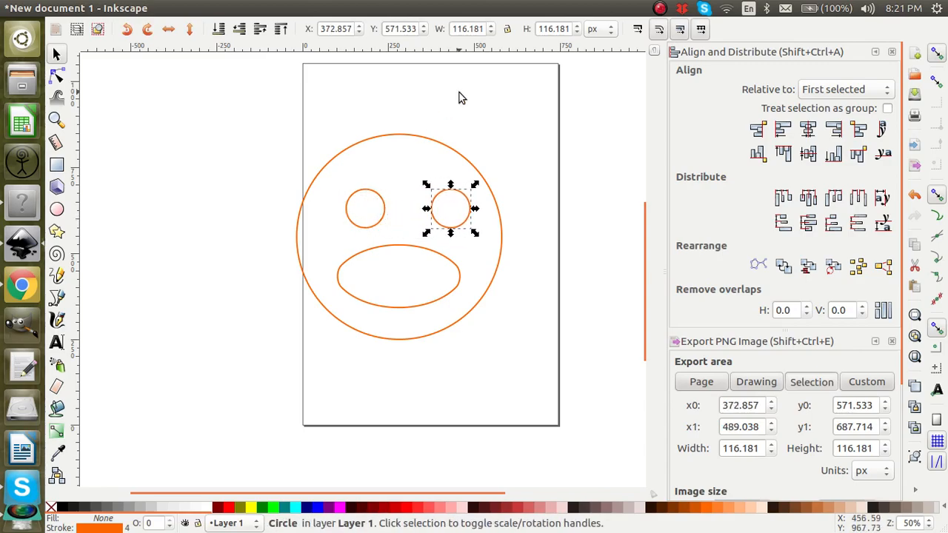
Move the left eye outward and up to X 110.857, Y 585.533 px.
click(380, 204)
key(Left)
key(Left)
key(Left)
key(Left)
key(Left)
key(Left)
key(Left)
key(Up)
key(Up)
key(Up)
key(Up)
key(Up)
key(Up)
key(Up)
Move the right eye straight up to Y 595.533 px.
click(448, 229)
key(Up)
key(Up)
key(Up)
key(Up)
key(Up)
key(Up)
key(Up)
key(Up)
key(Up)
key(Up)
key(Up)
key(Up)
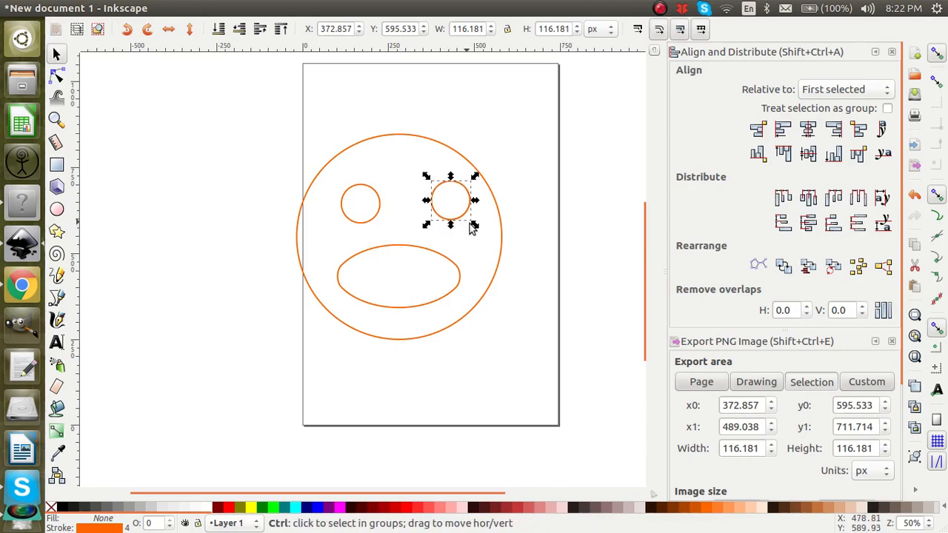
Add a smaller circle inside the upper-left part of the right eye as a pupil and group both circles.
drag(475, 226, 451, 207)
click(530, 98)
drag(408, 167, 482, 245)
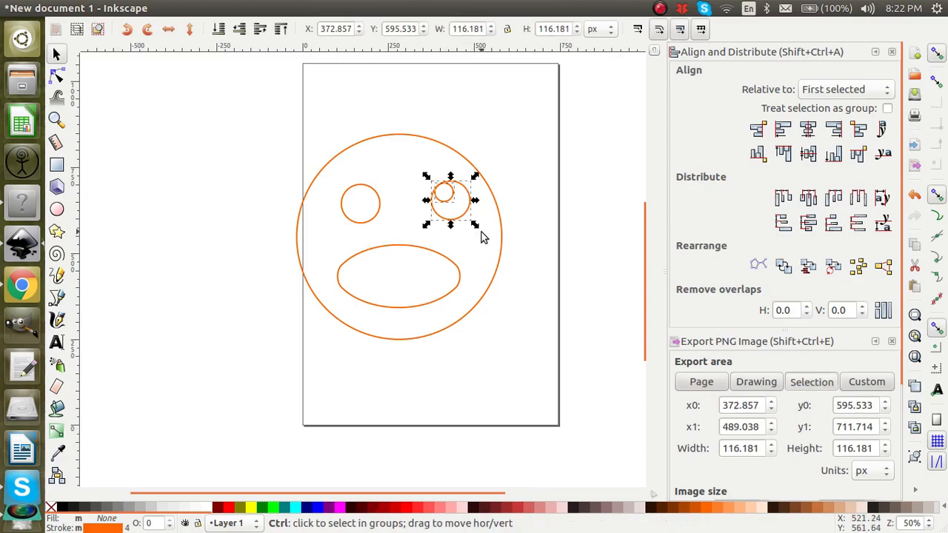
key(ctrl+g)
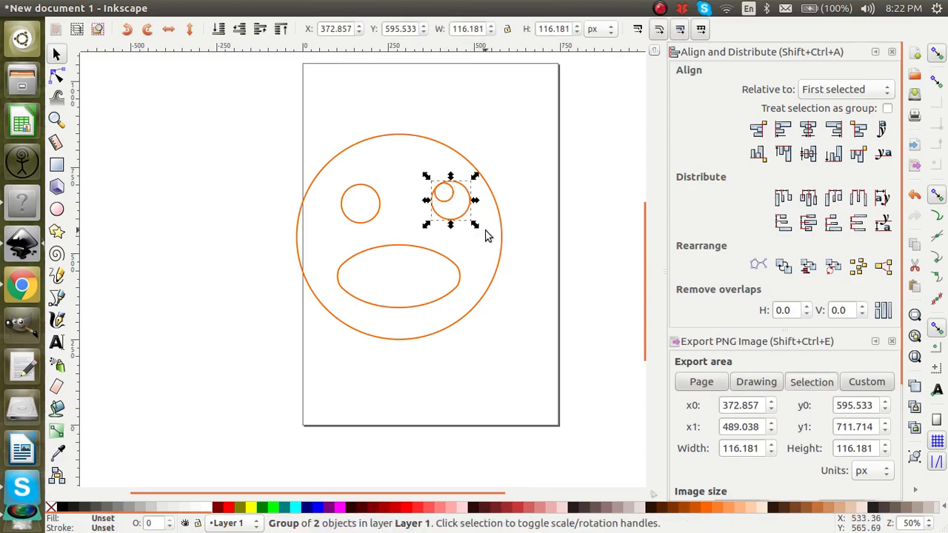
Delete the plain left eye and duplicate the grouped right eye.
click(353, 219)
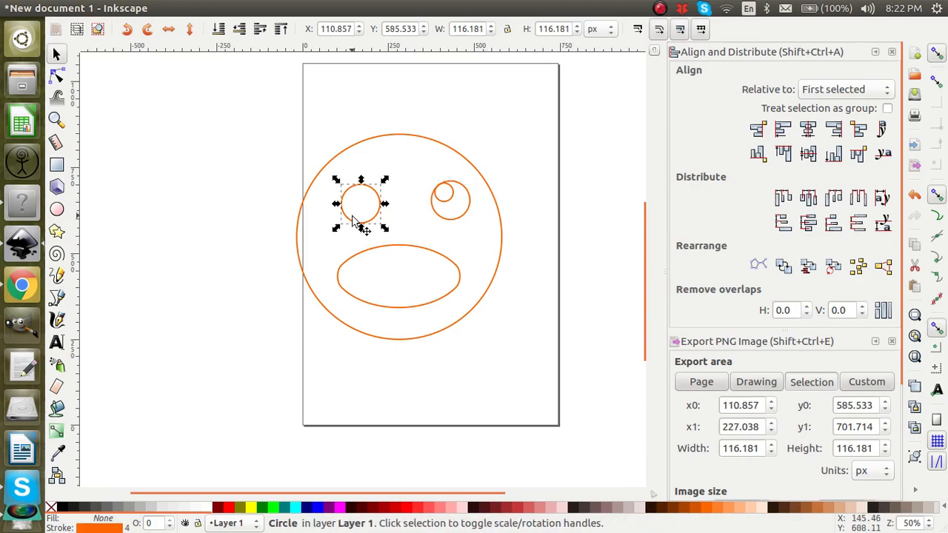
key(Delete)
click(448, 219)
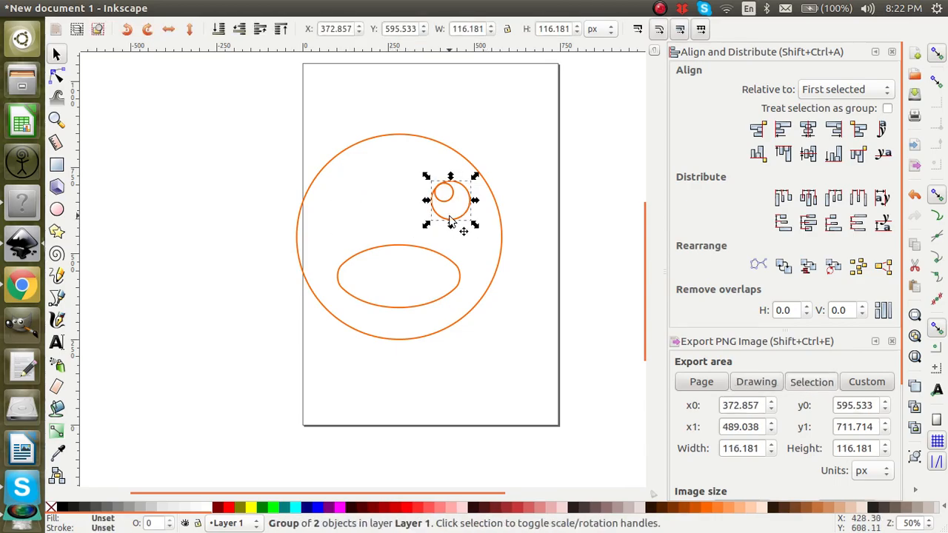
key(ctrl+d)
Move the duplicated eye group to the left side of the face, at X 94.857, Y 589.533 px.
key(shift+Left)
key(shift+Left)
key(shift+Left)
key(shift+Left)
key(shift+Left)
key(shift+Left)
key(shift+Left)
key(shift+Left)
key(shift+Left)
key(shift+Left)
key(shift+Left)
key(shift+Left)
key(shift+Left)
key(shift+Left)
key(shift+Left)
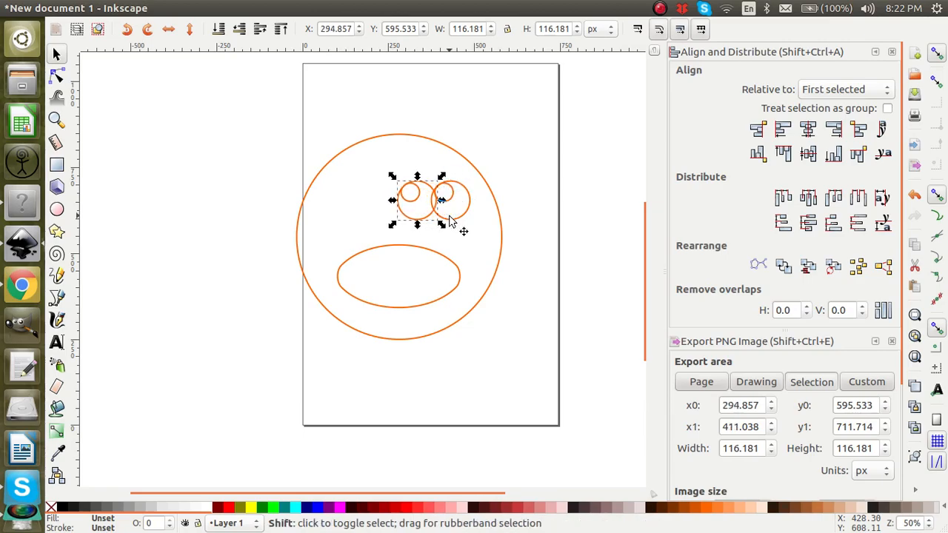
key(Left)
key(Left)
key(Left)
key(Down)
key(Down)
key(Down)
key(Down)
key(Down)
key(Down)
key(Down)
key(Down)
key(Down)
key(Down)
key(Down)
key(Down)
key(Down)
key(Up)
key(Up)
key(Up)
key(Up)
key(Up)
key(Up)
key(Up)
key(Right)
key(Right)
key(Right)
key(Right)
key(Right)
key(Right)
key(Right)
key(Right)
key(Right)
key(Right)
key(Right)
key(Right)
key(Right)
key(Right)
key(Right)
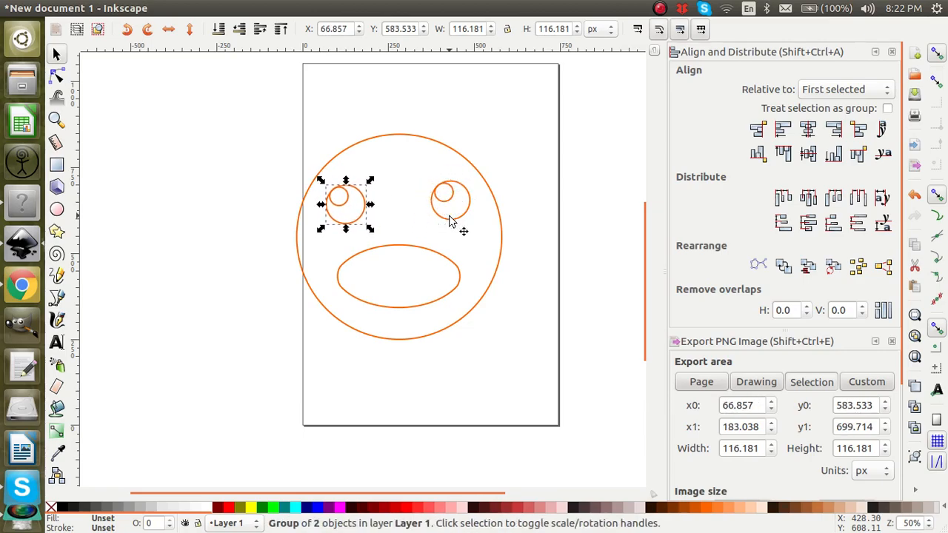
key(Up)
key(Up)
key(Up)
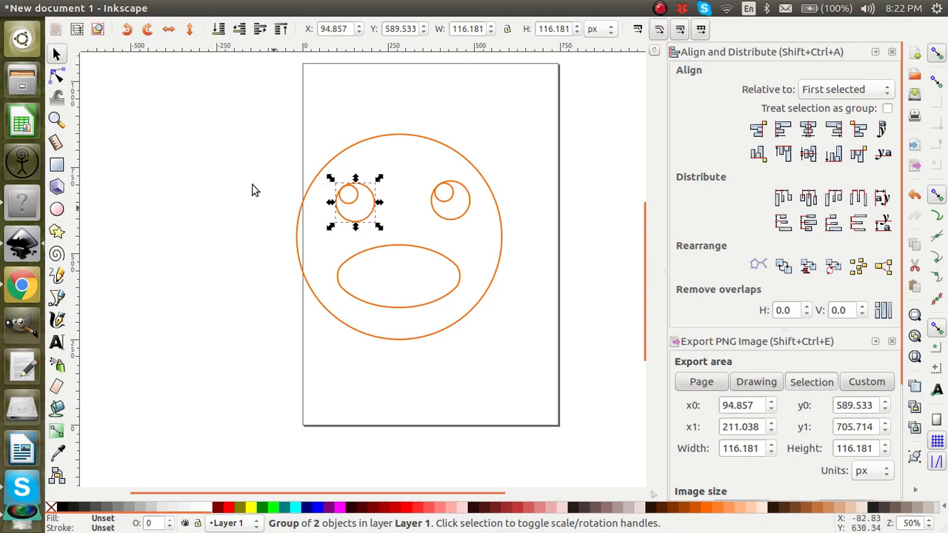
Draw an open zigzag path of spiky hair along the top of the head, about 540 by 380 px, with the Bezier tool.
click(57, 297)
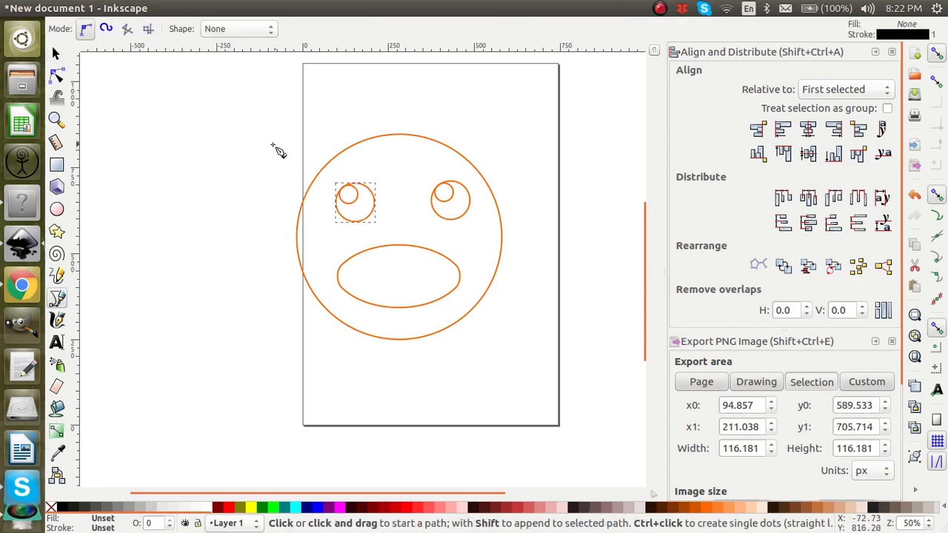
click(308, 187)
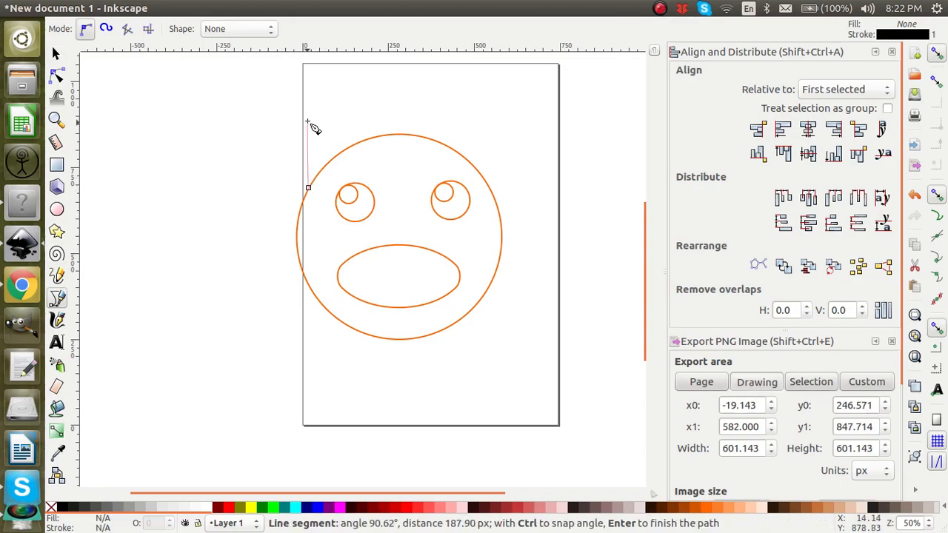
click(325, 166)
click(334, 88)
click(352, 145)
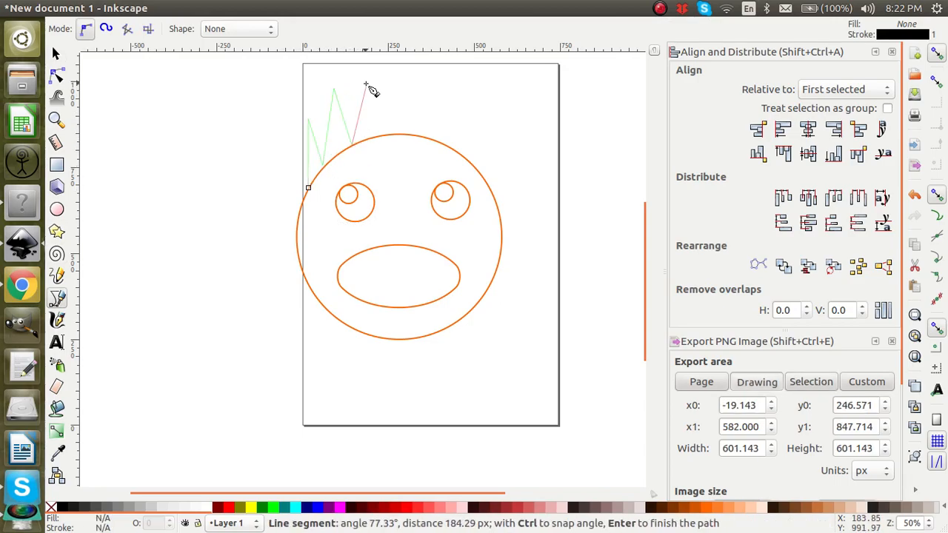
click(363, 63)
click(379, 132)
click(393, 57)
click(412, 133)
click(447, 59)
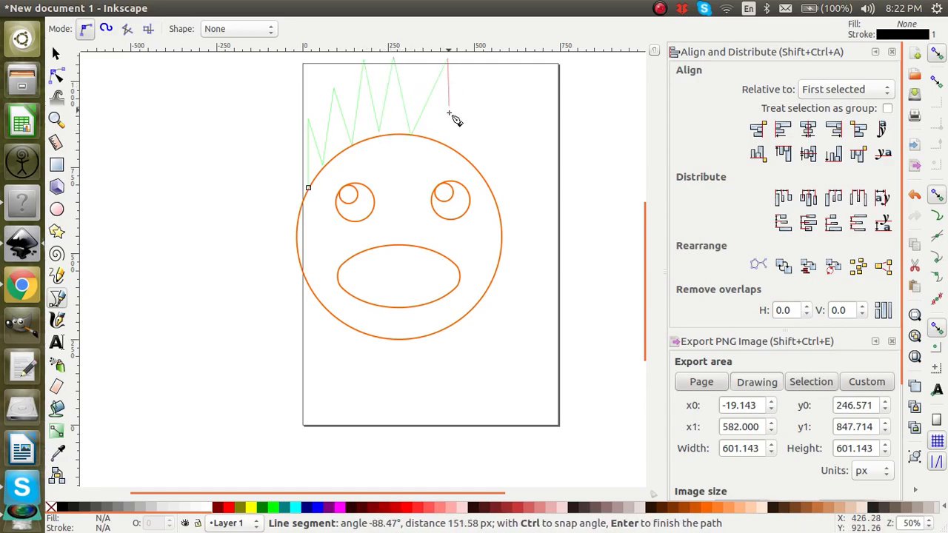
click(452, 146)
click(494, 68)
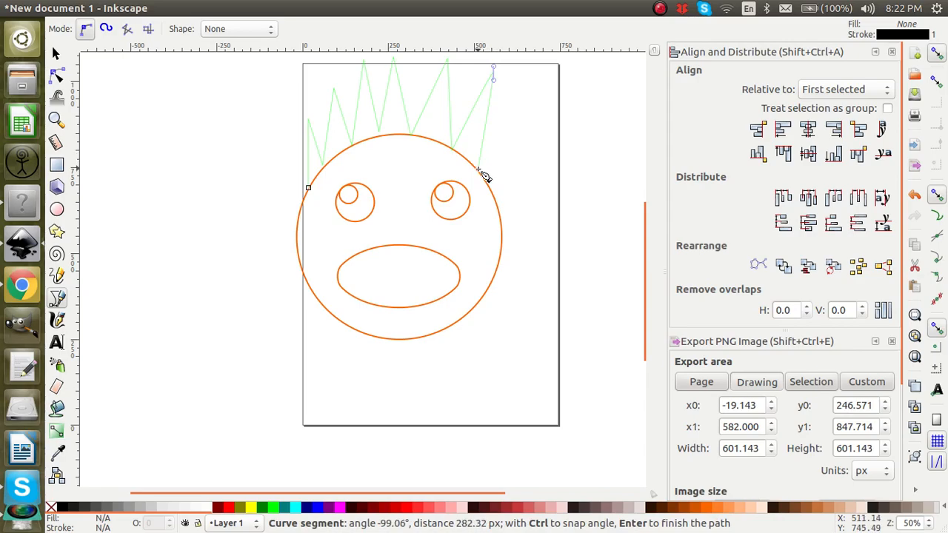
double_click(478, 169)
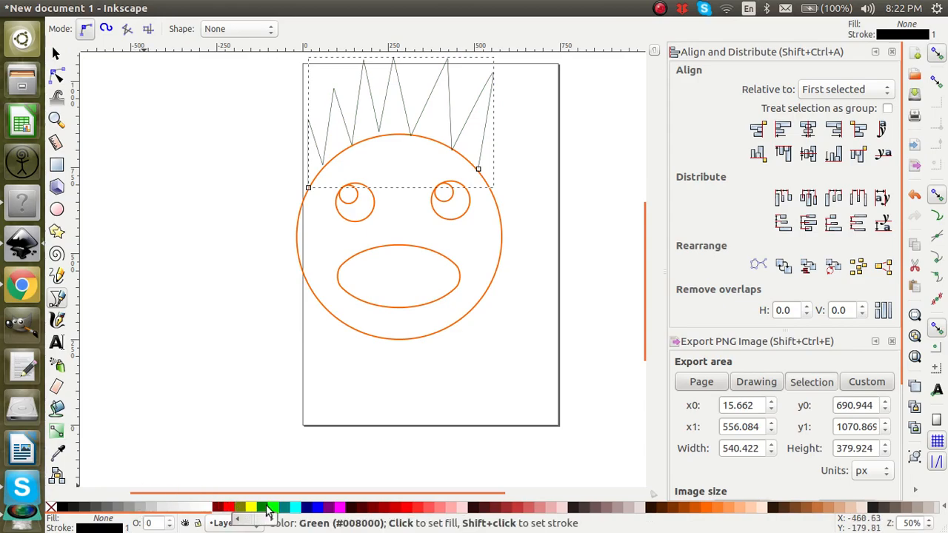
click(57, 55)
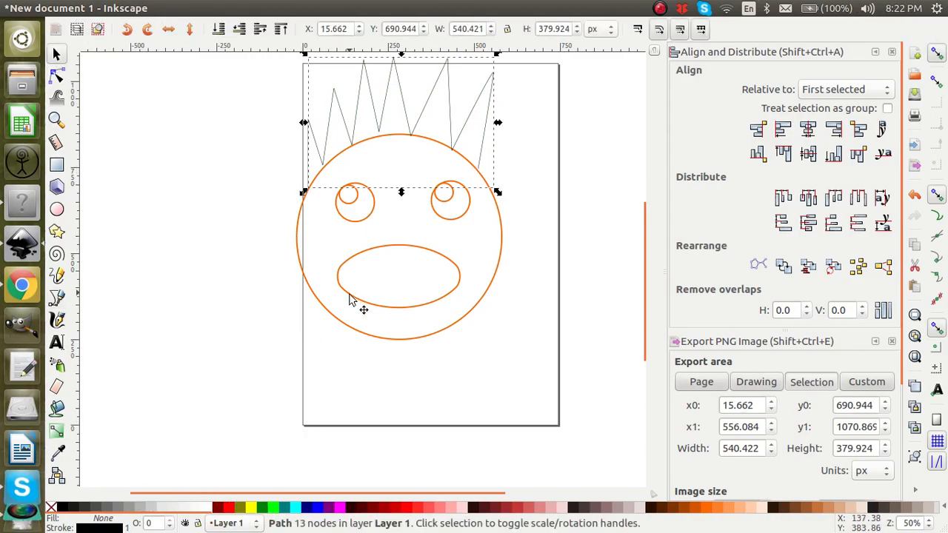
shift+click(331, 320)
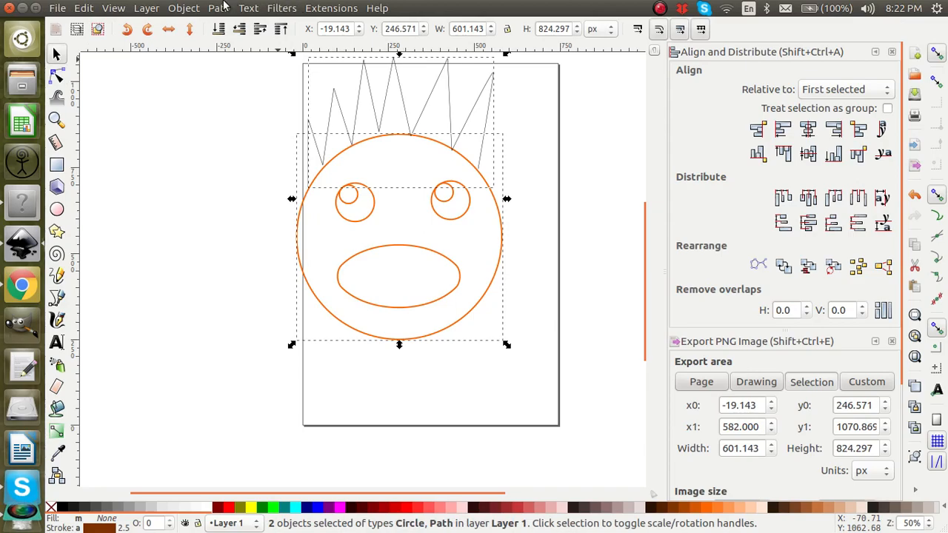
click(194, 242)
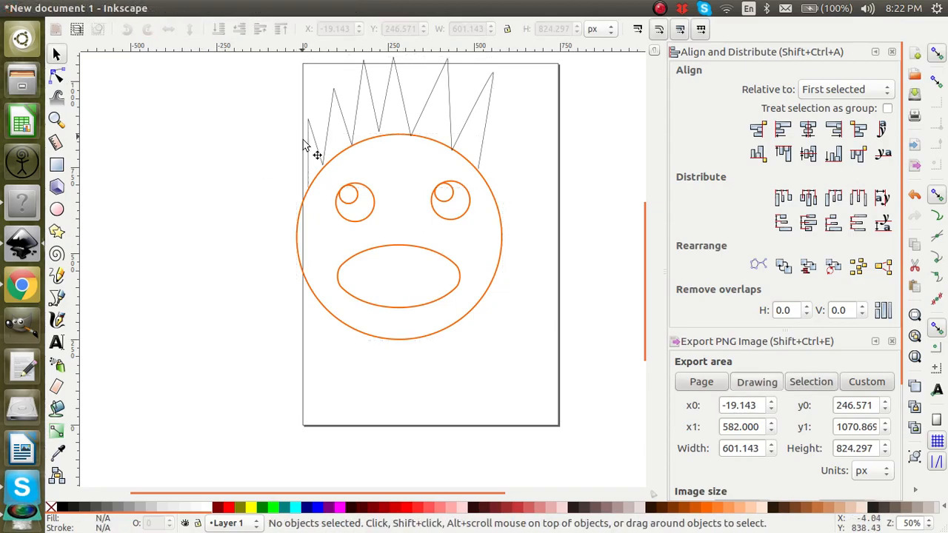
Move the spiky hair path straight down so that it overlaps the top of the face outline.
scroll(328, 189, up, 1)
ctrl+scroll(328, 203, up, 4)
ctrl+scroll(329, 201, down, 3)
ctrl+scroll(333, 198, down, 2)
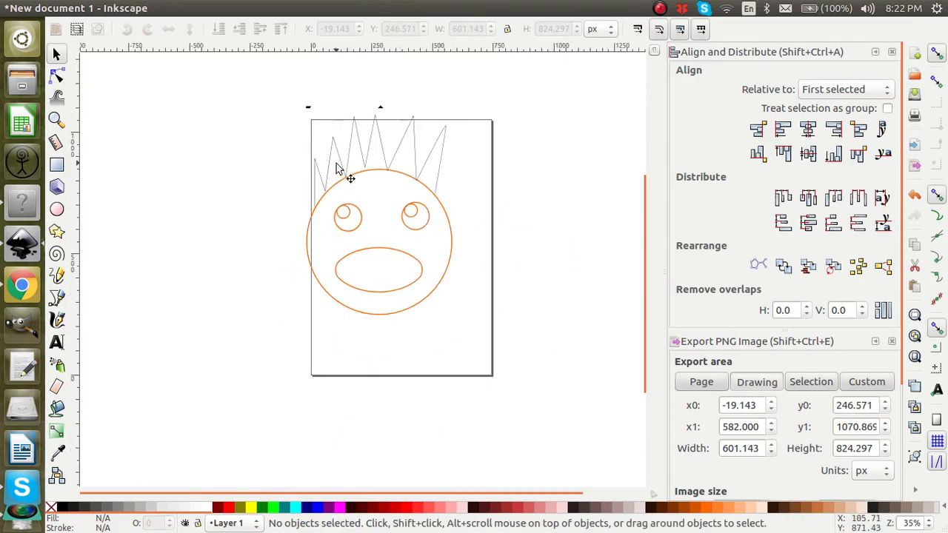
click(337, 166)
key(Down)
key(Down)
key(Down)
key(Down)
key(Down)
key(Down)
key(Down)
key(Down)
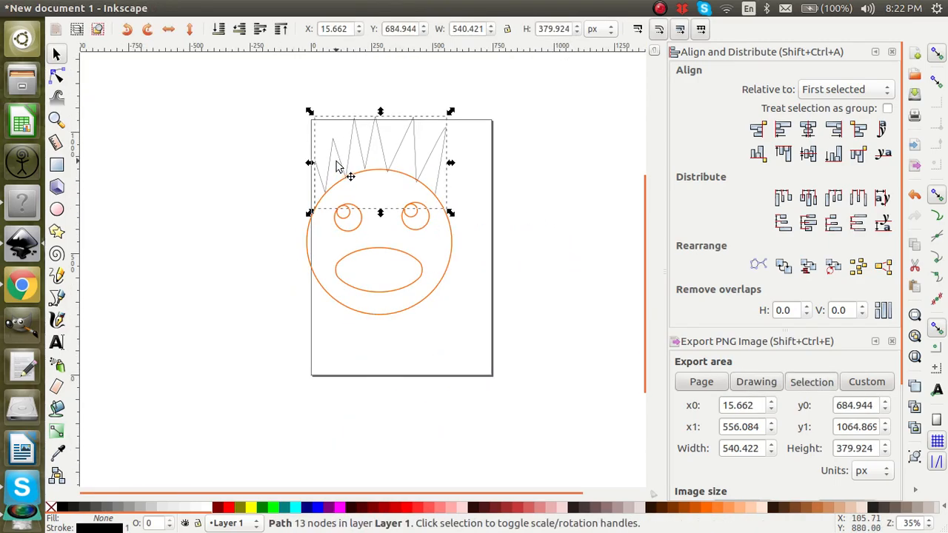
Nudge the spiky hair path further down over the head, to Y 658.944 px.
key(Down)
key(Down)
key(Down)
key(Down)
key(Down)
key(Down)
key(Down)
key(Down)
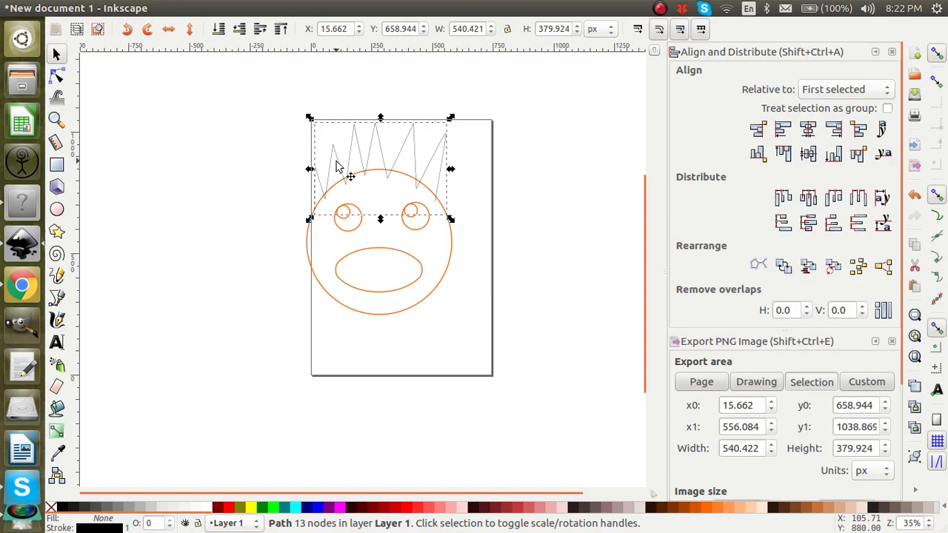
Merge the spiky hair path and the face circle into one head outline with Union.
shift+click(320, 287)
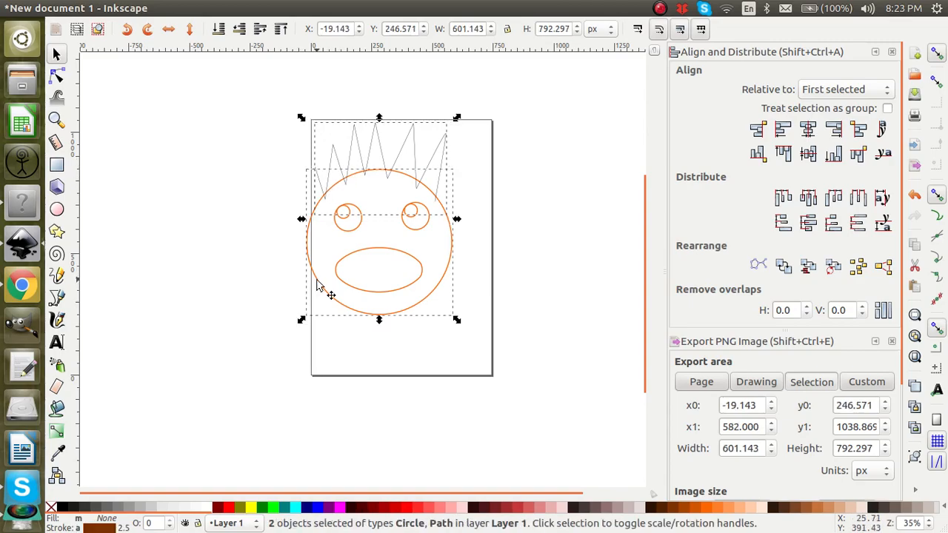
click(228, 7)
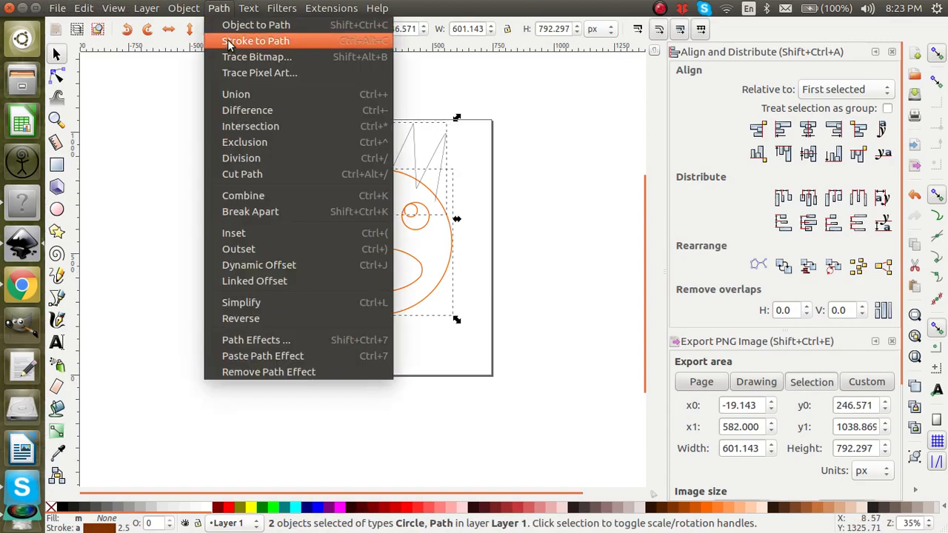
click(254, 93)
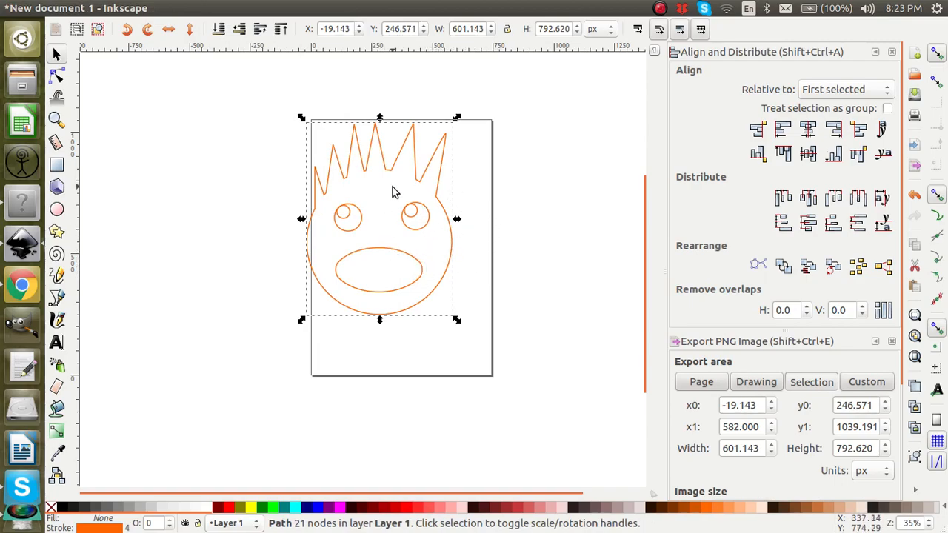
Try to subtract the grouped right eye from the head outline with Difference.
click(417, 220)
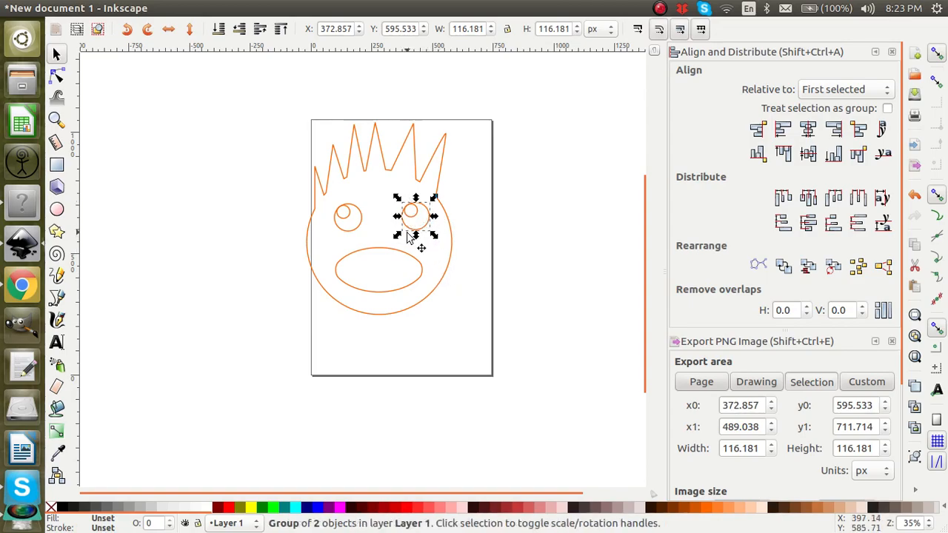
shift+click(435, 289)
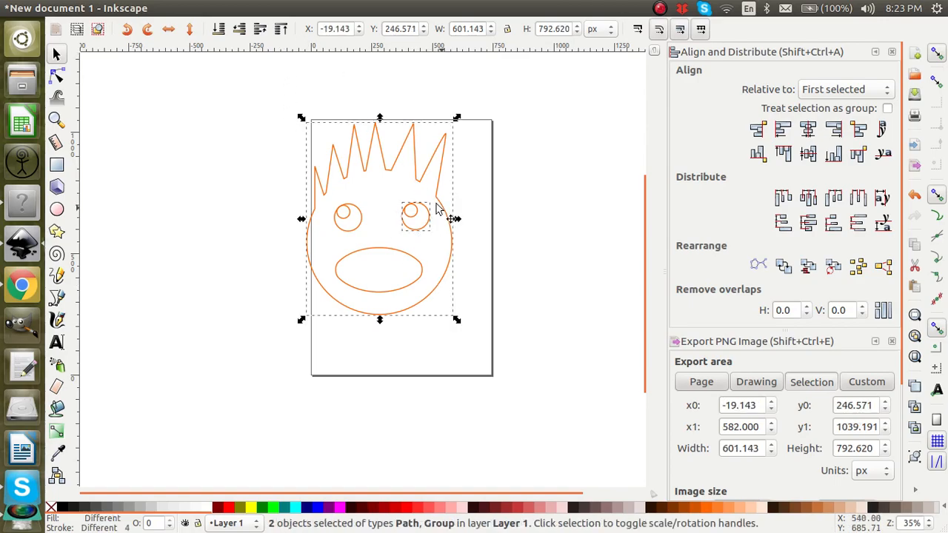
click(221, 9)
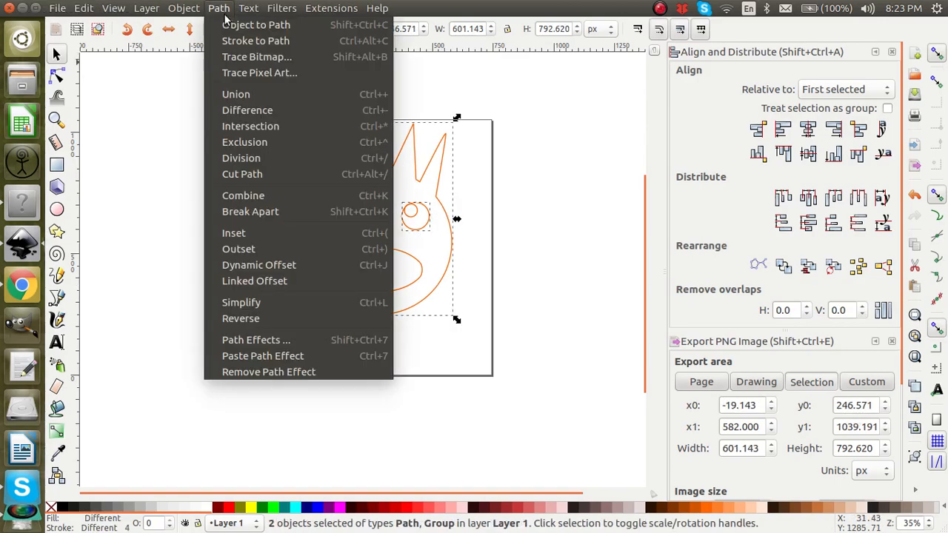
click(253, 109)
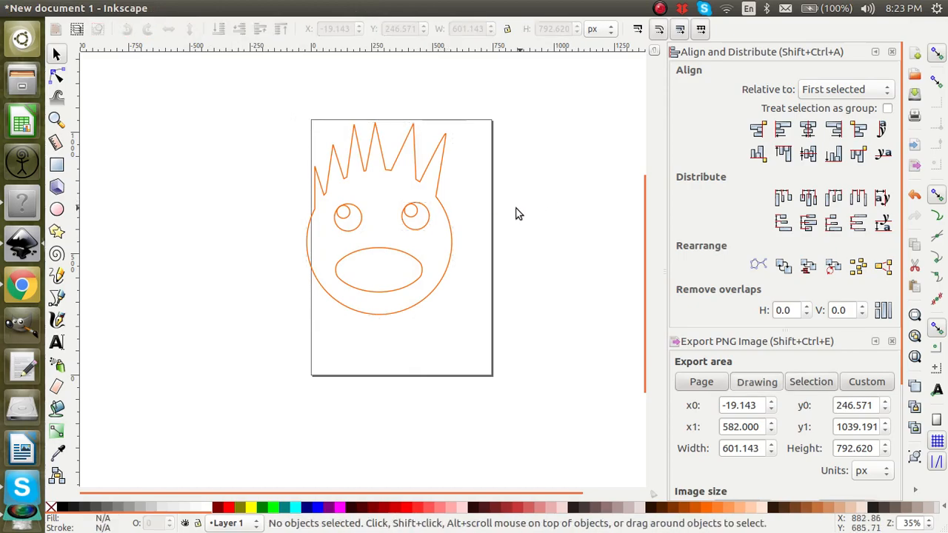
Lower the head outline to the bottom of the stacking order and raise the right eye group to the top.
click(412, 191)
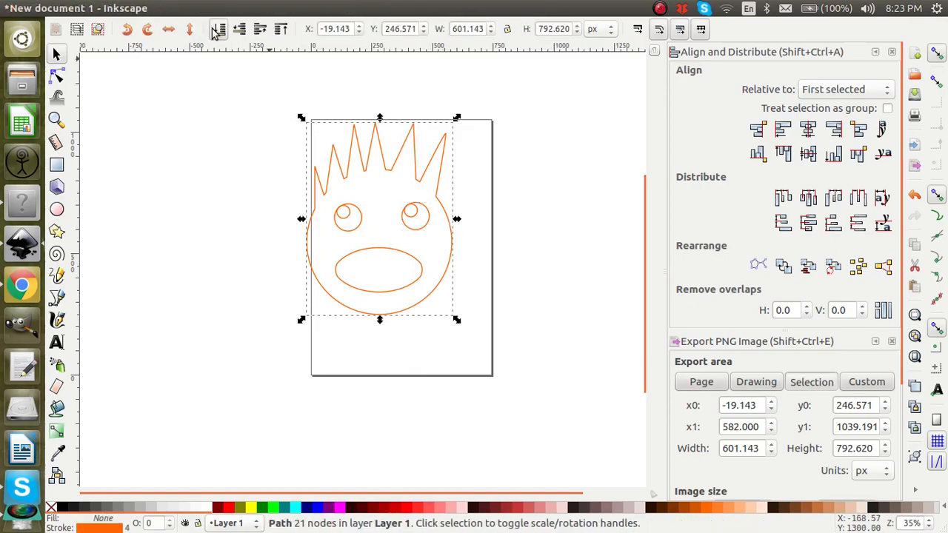
click(413, 216)
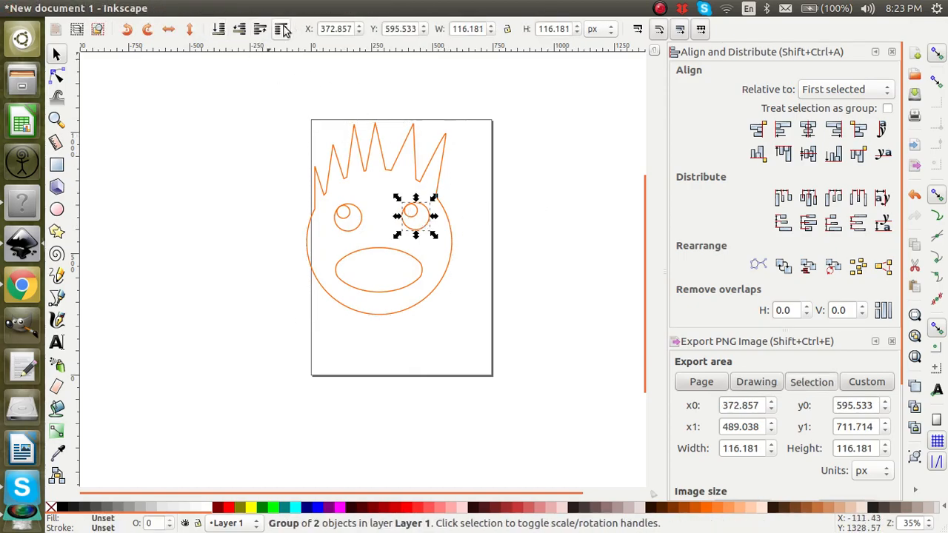
click(527, 189)
Ungroup the right eye and delete its pupil circle.
click(431, 231)
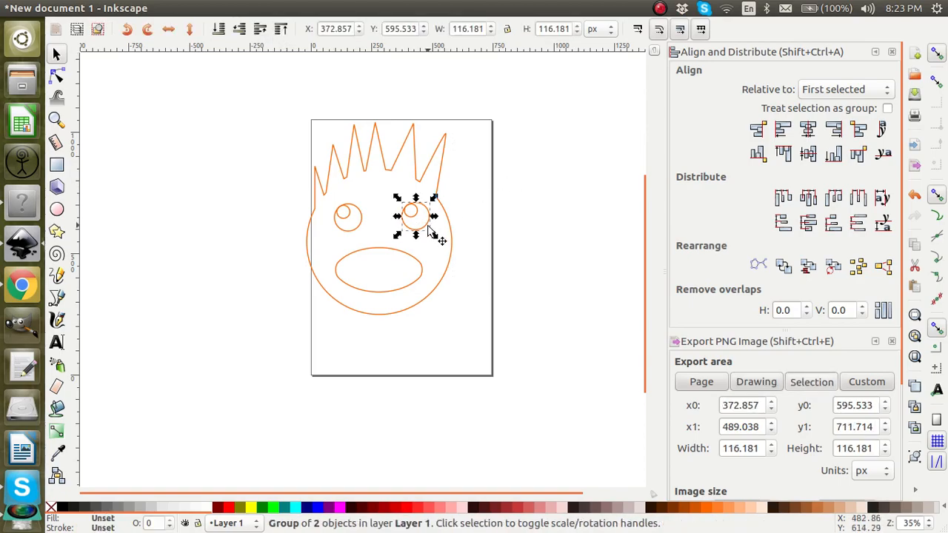
key(ctrl+shift+g)
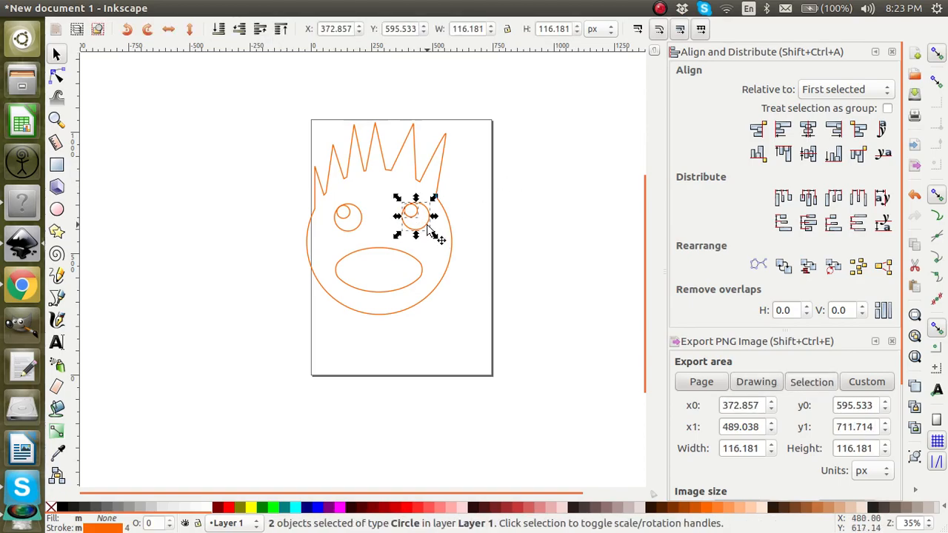
click(465, 232)
click(451, 262)
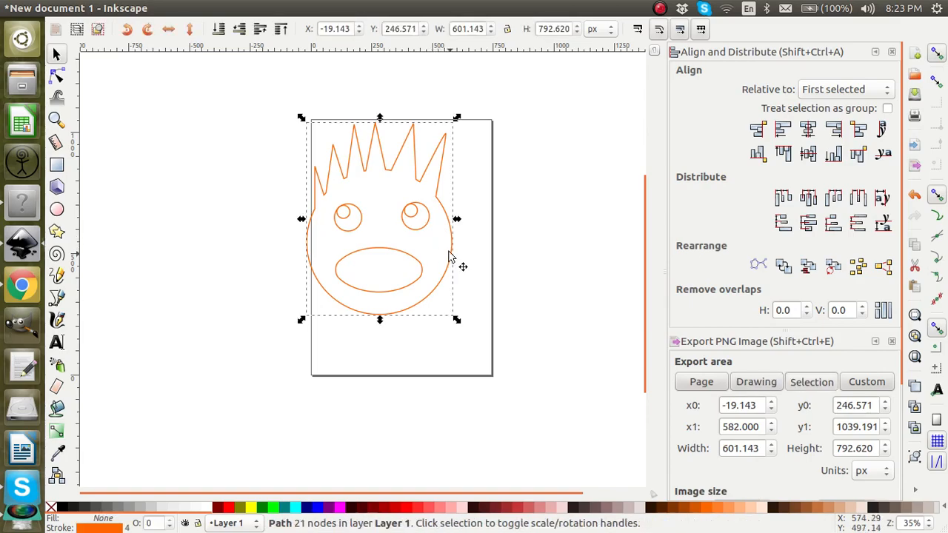
shift+click(411, 218)
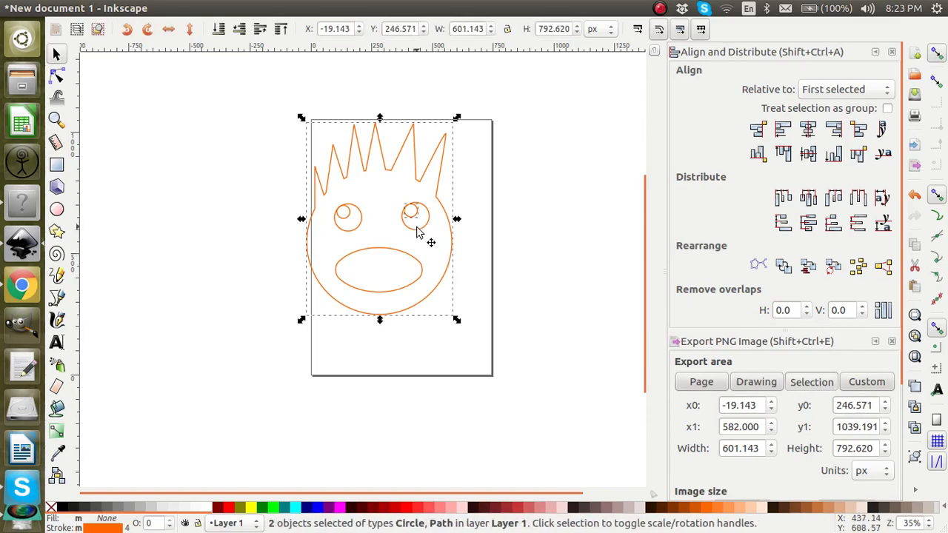
click(417, 233)
click(417, 218)
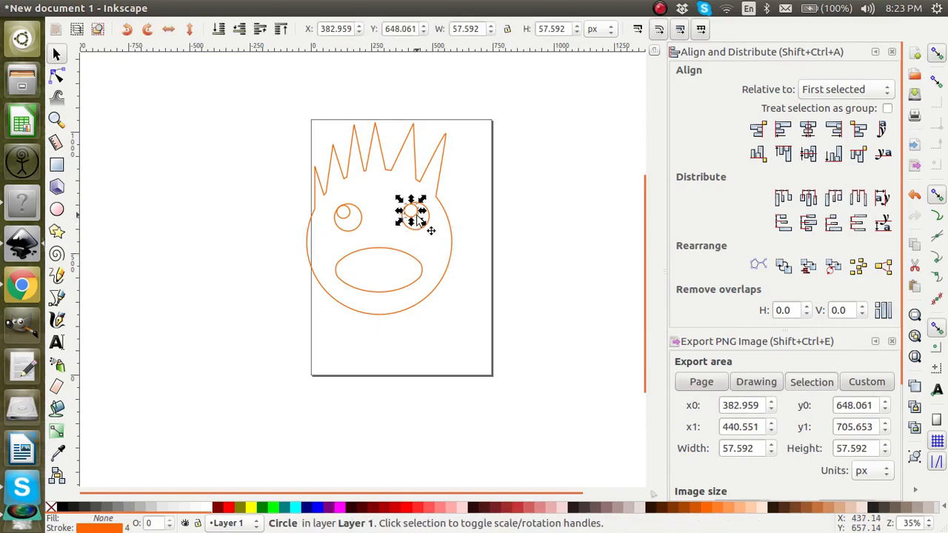
key(Delete)
Delete the pupil circle inside the left eye group.
click(345, 216)
double_click(345, 216)
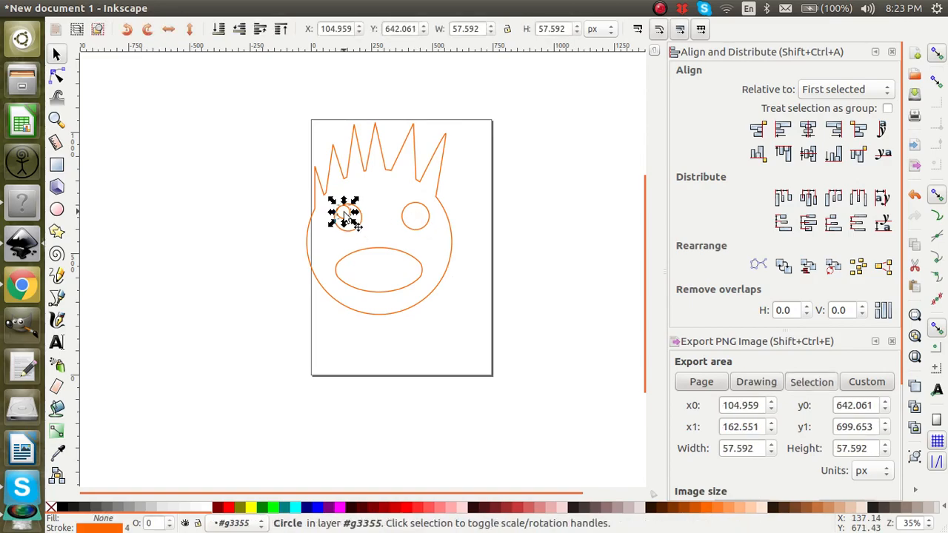
key(Delete)
Cut the right eye circle out of the head outline with Difference.
click(447, 256)
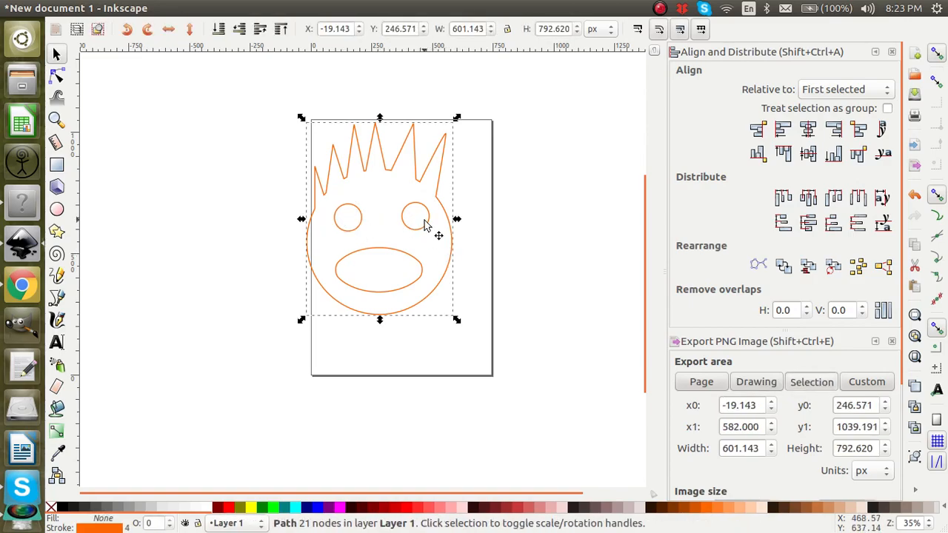
click(426, 224)
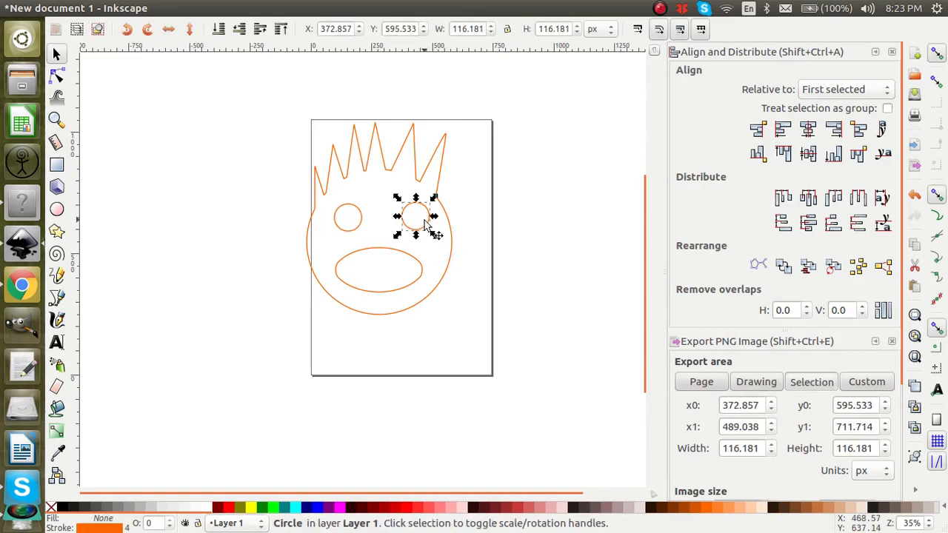
shift+click(444, 267)
click(219, 8)
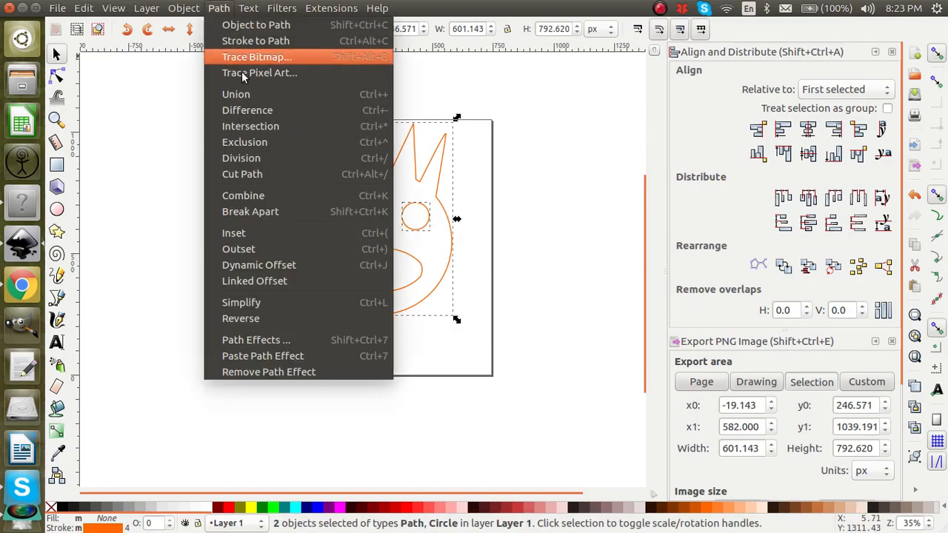
click(256, 110)
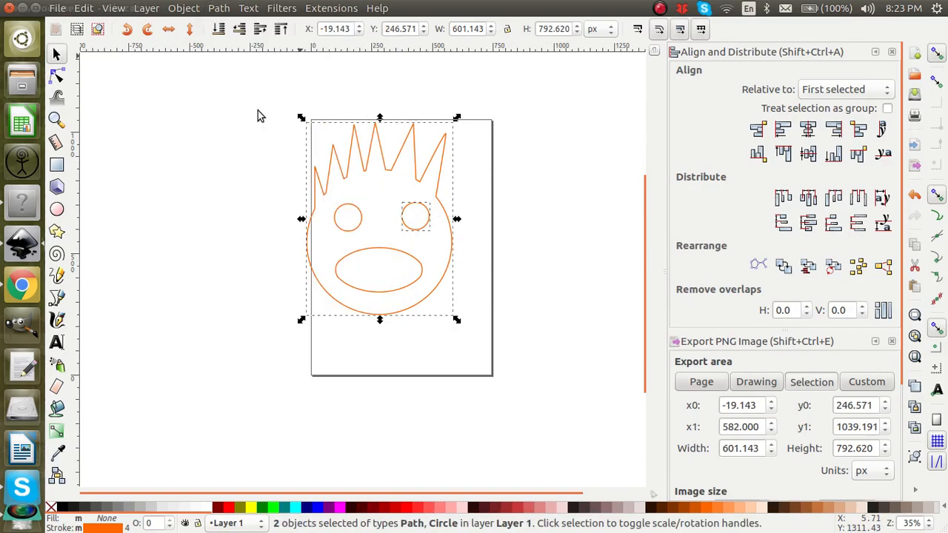
Try to subtract the left eye group from the head outline with Difference.
click(337, 228)
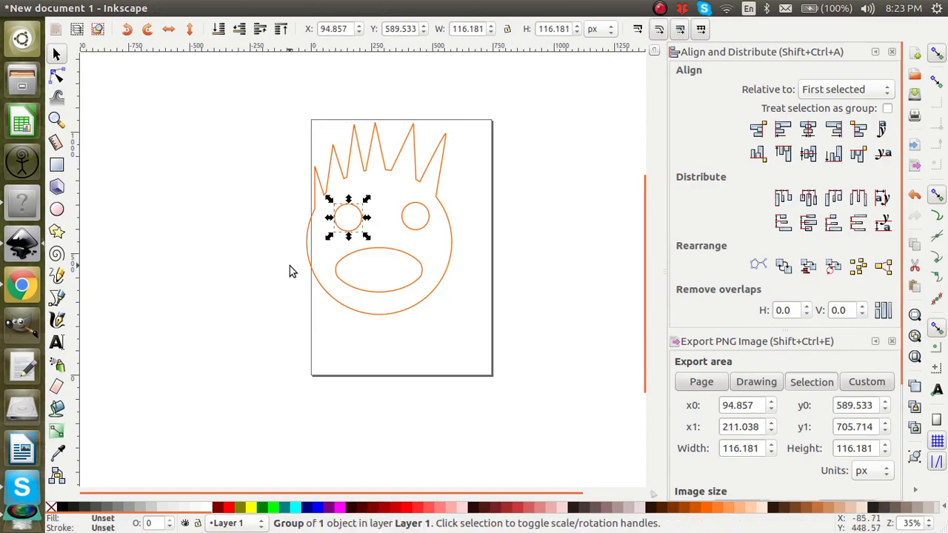
shift+click(310, 221)
click(220, 9)
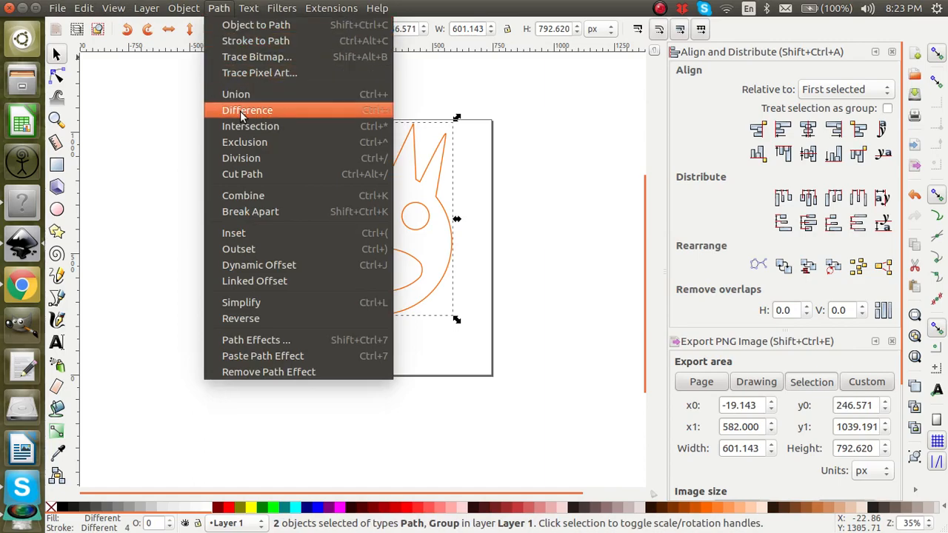
click(240, 111)
click(220, 8)
click(254, 109)
Lower the head outline to the bottom of the stacking order and raise the left eye group to the top.
click(287, 266)
click(384, 151)
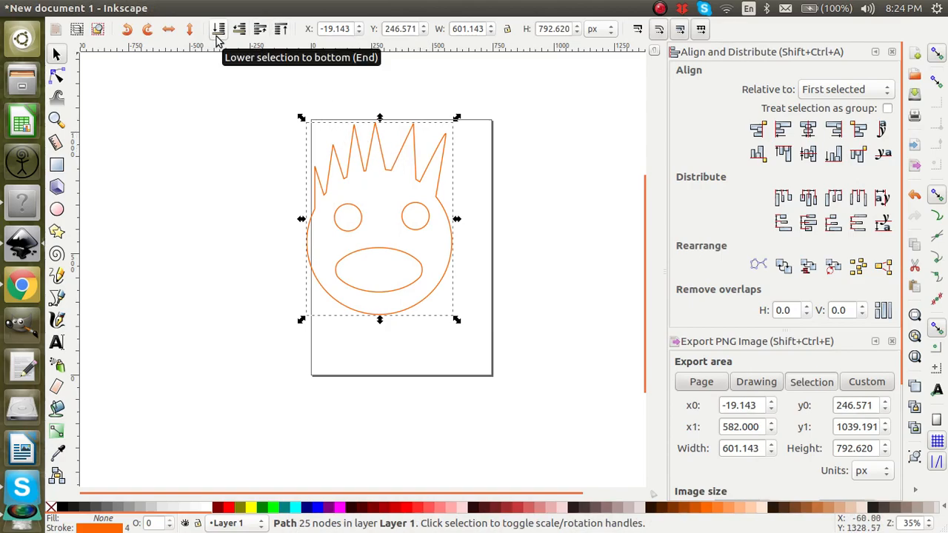
click(361, 222)
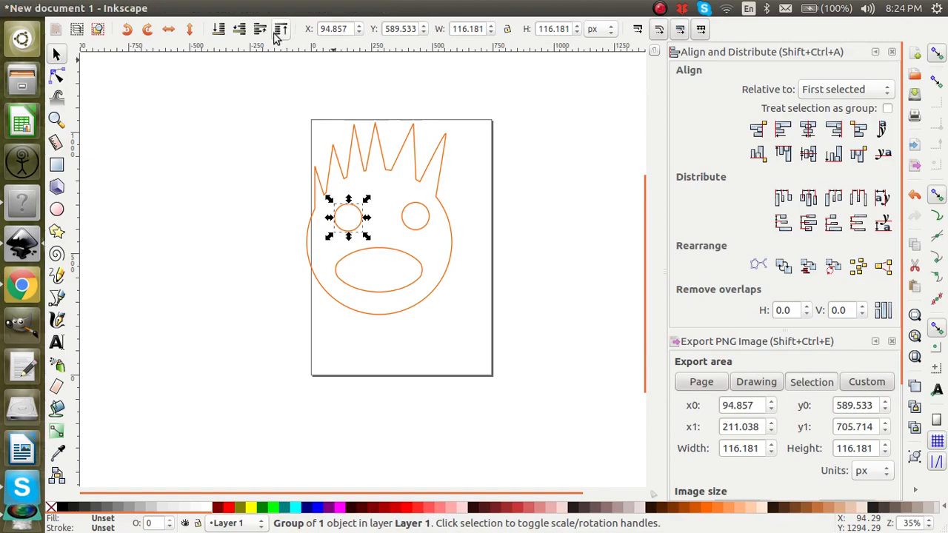
Try the Difference of the head outline and the restacked left eye group again.
shift+click(310, 241)
click(220, 9)
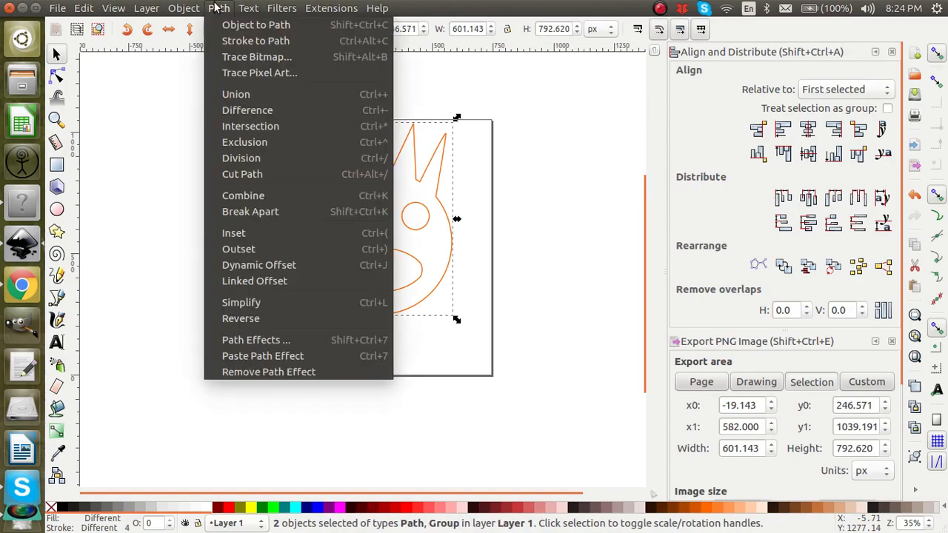
click(235, 110)
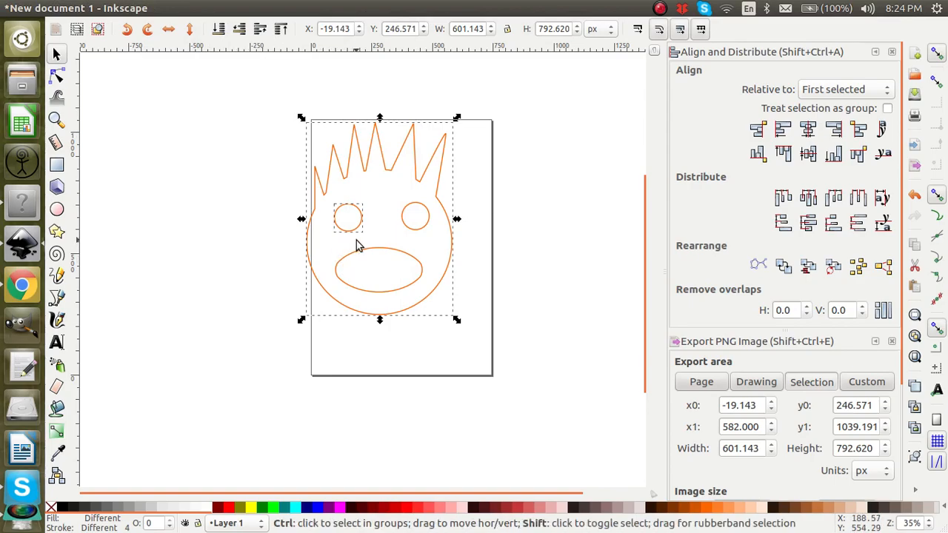
Ungroup the left eye and cut its circle out of the head outline with Difference.
key(ctrl+shift+g)
click(293, 238)
shift+click(308, 239)
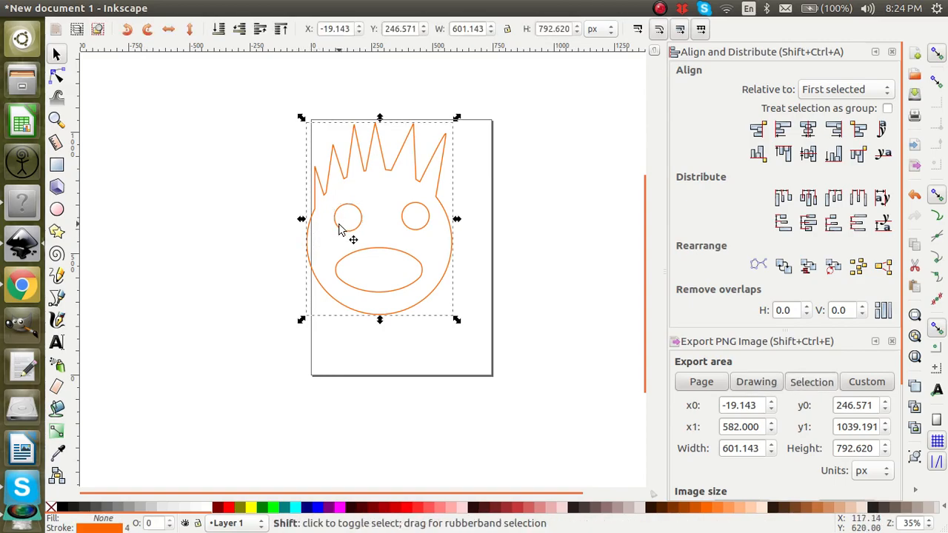
shift+click(345, 233)
click(218, 7)
click(226, 121)
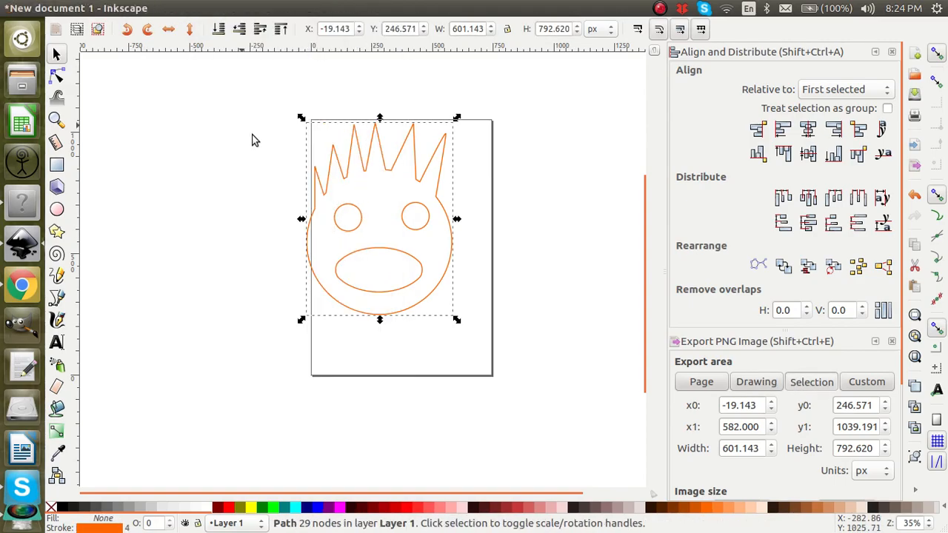
Cut the mouth ellipse out of the head outline with Difference.
click(400, 257)
shift+click(449, 259)
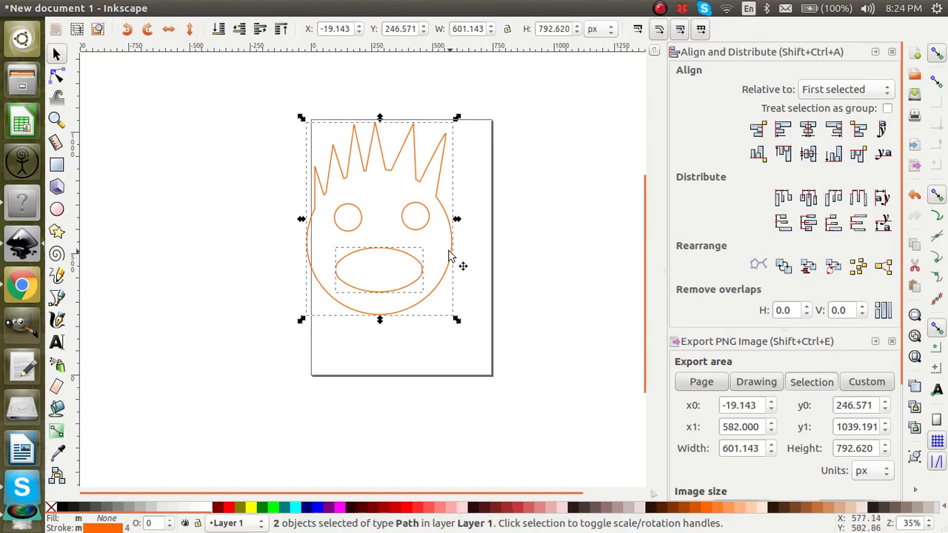
click(220, 8)
click(228, 111)
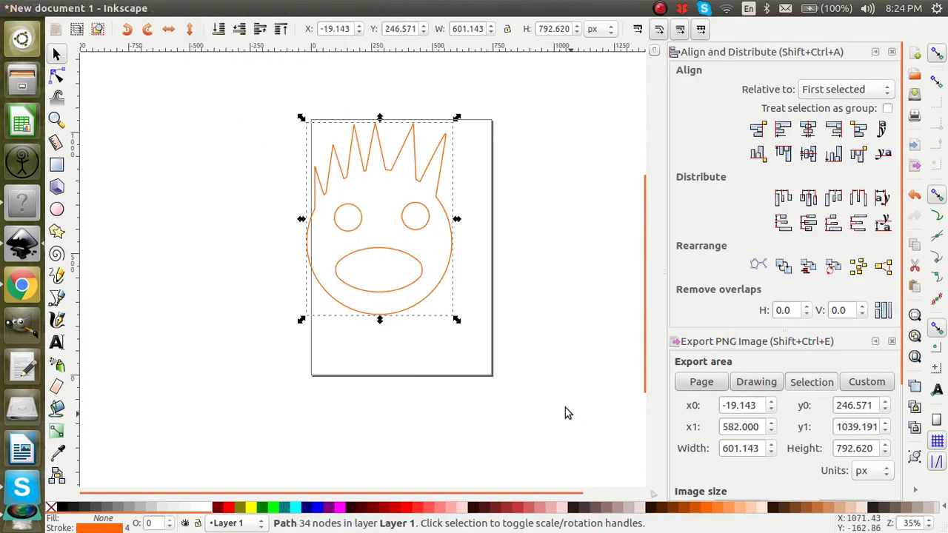
Move the combined face onto the page, to X 86.572, Y 198.000 px.
click(498, 325)
drag(415, 269, 444, 287)
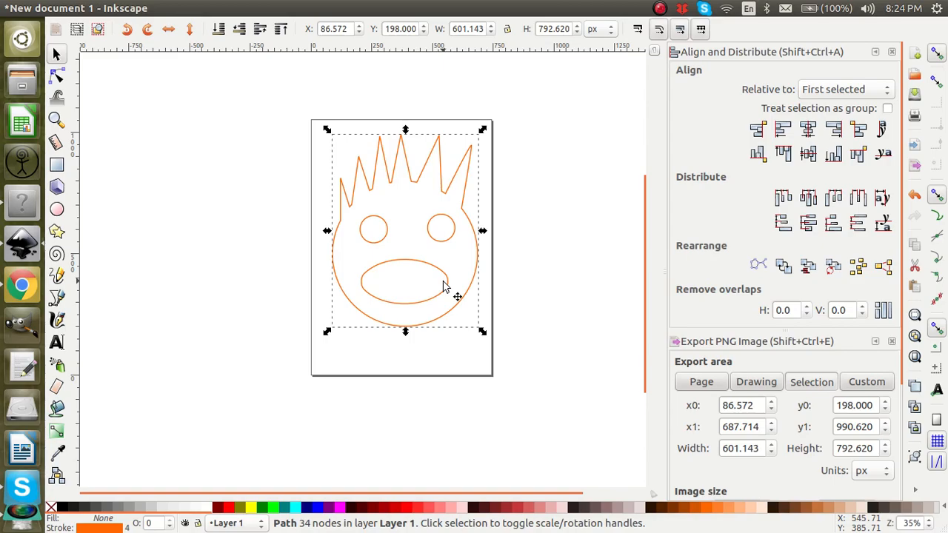
Resize the page to fit the selected face with zero margins in the document properties.
key(ctrl+shift+d)
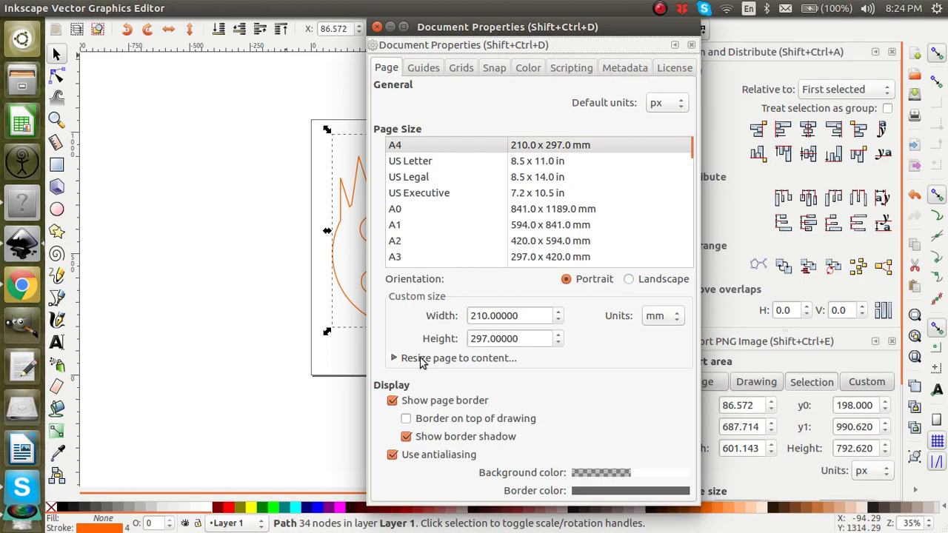
click(394, 358)
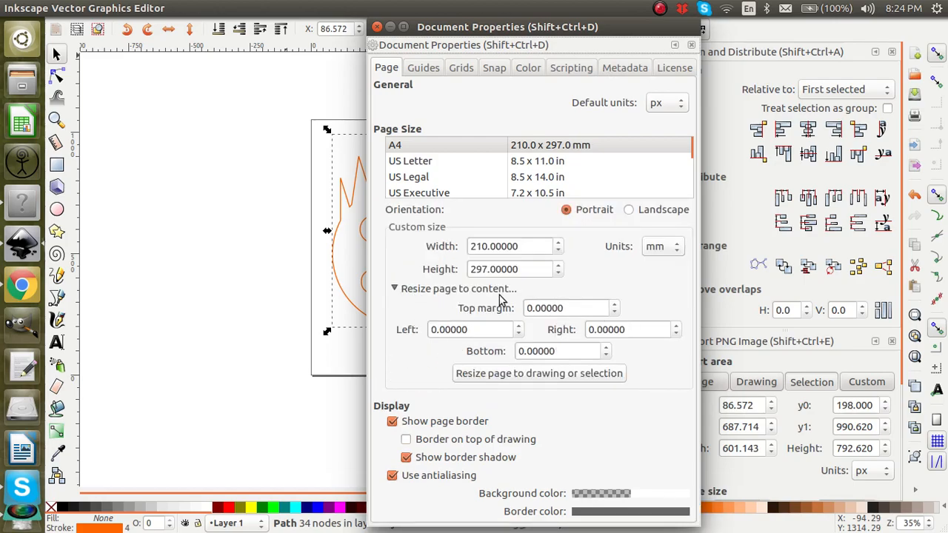
click(508, 376)
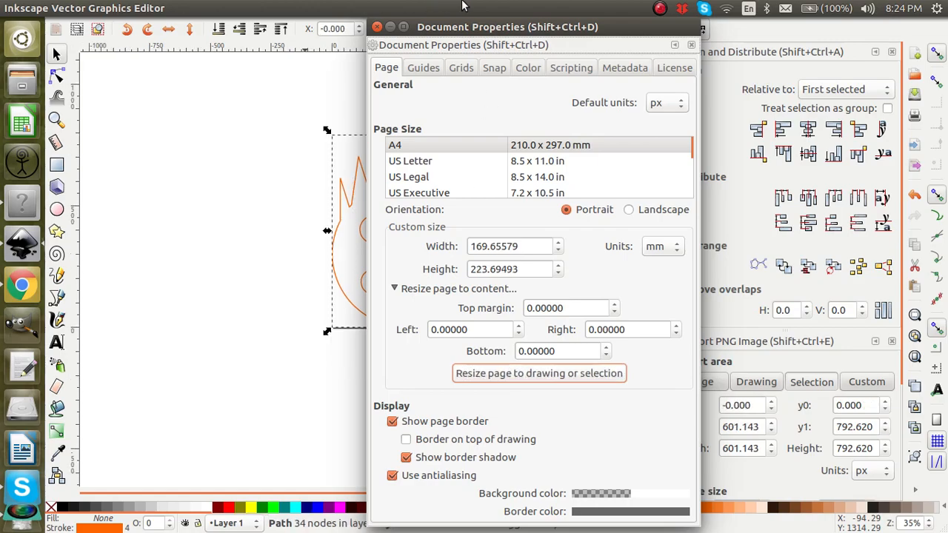
click(377, 27)
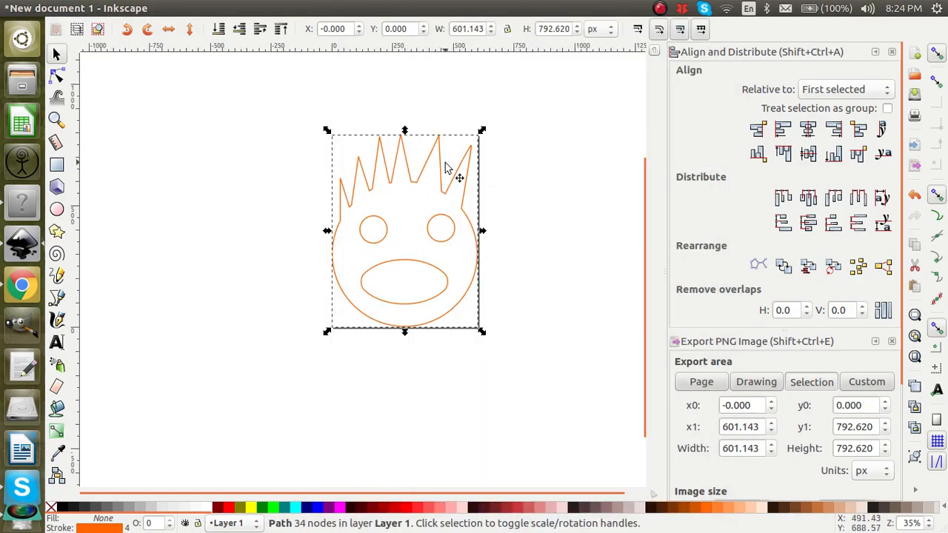
Deselect the face and save the drawing as Face.svg on the Desktop.
click(565, 178)
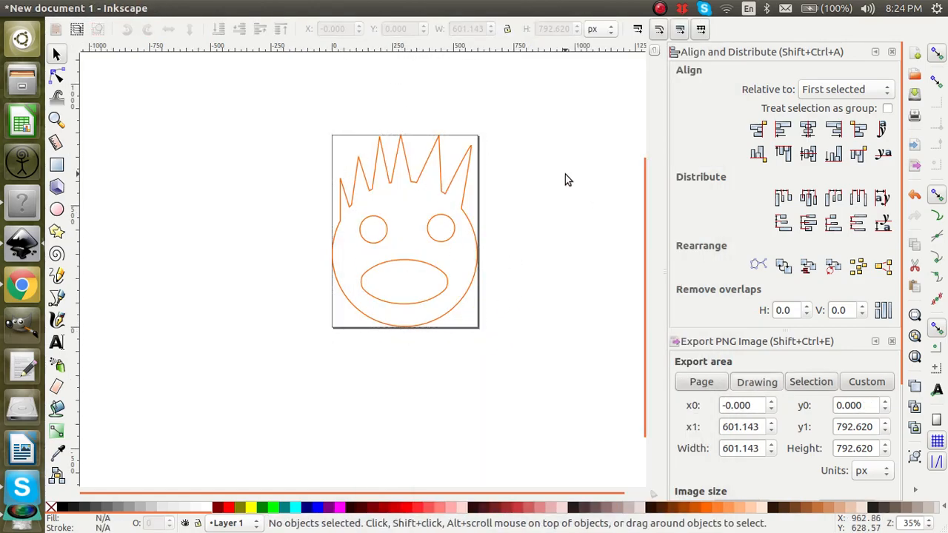
key(ctrl)
key(ctrl+s)
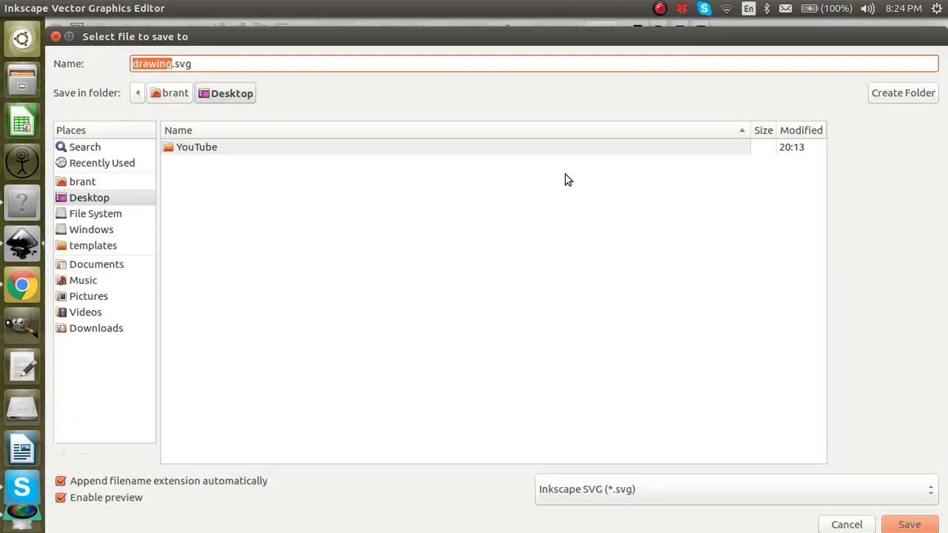
text(fACE)
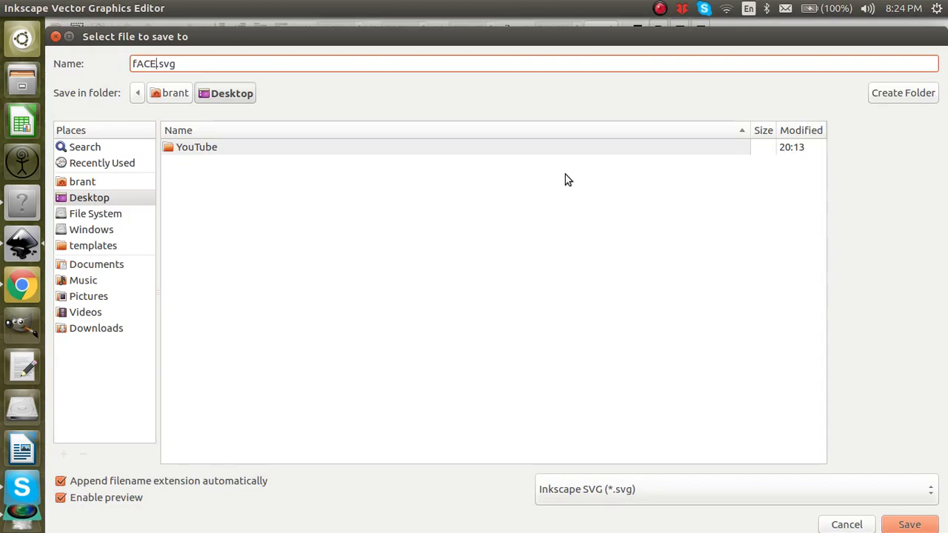
key(BackSpace)
key(BackSpace)
key(Return)
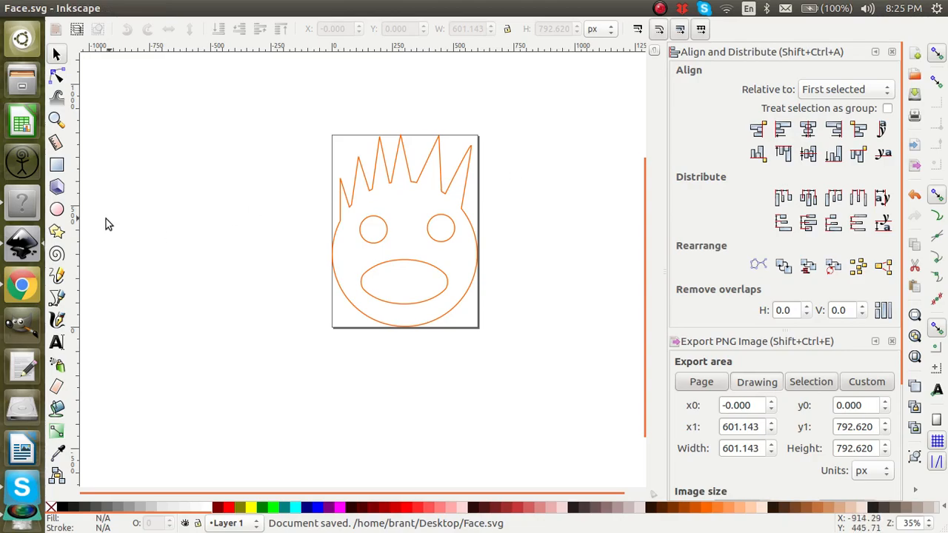
Switch to Blender and delete the default cube from the scene.
click(19, 211)
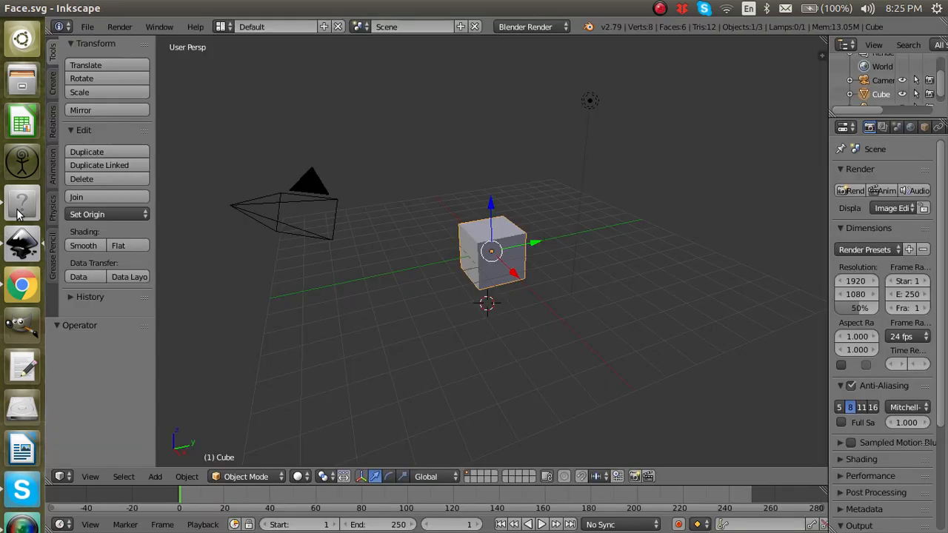
key(x)
click(469, 240)
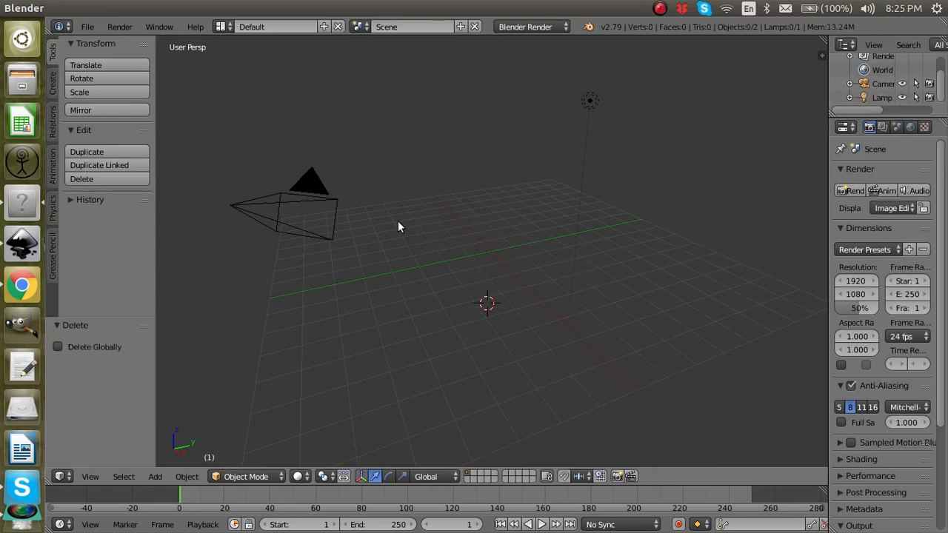
Import Face.svg from the Desktop folder as a Scalable Vector Graphics file.
click(88, 26)
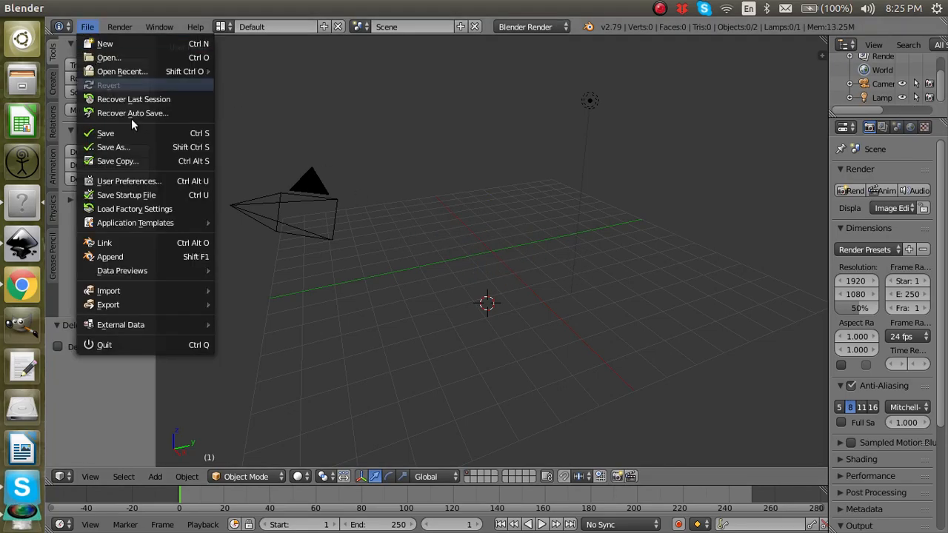
mouse_move(156, 294)
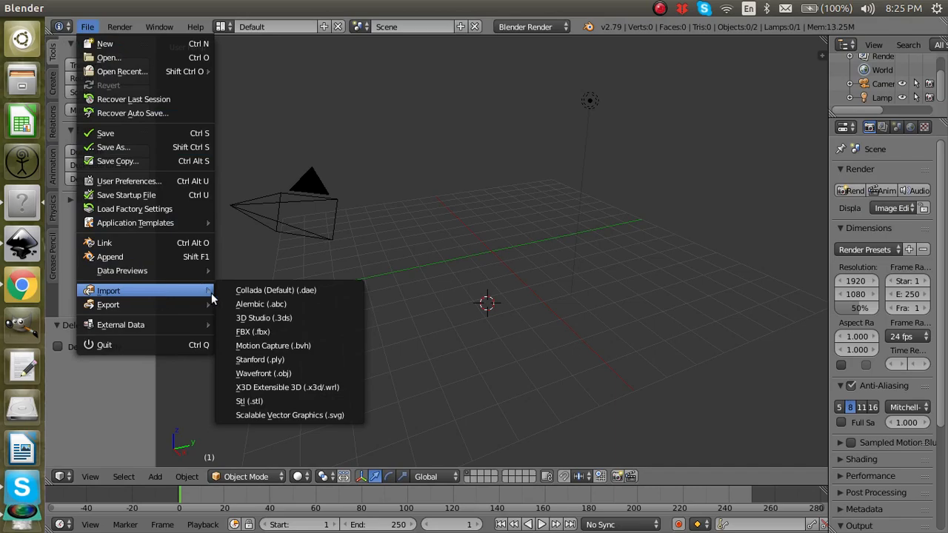
click(331, 414)
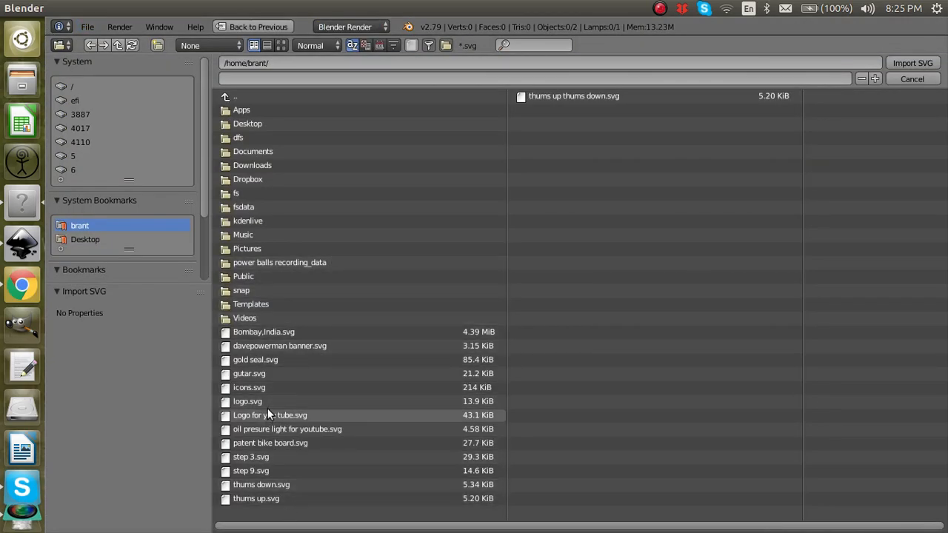
click(262, 125)
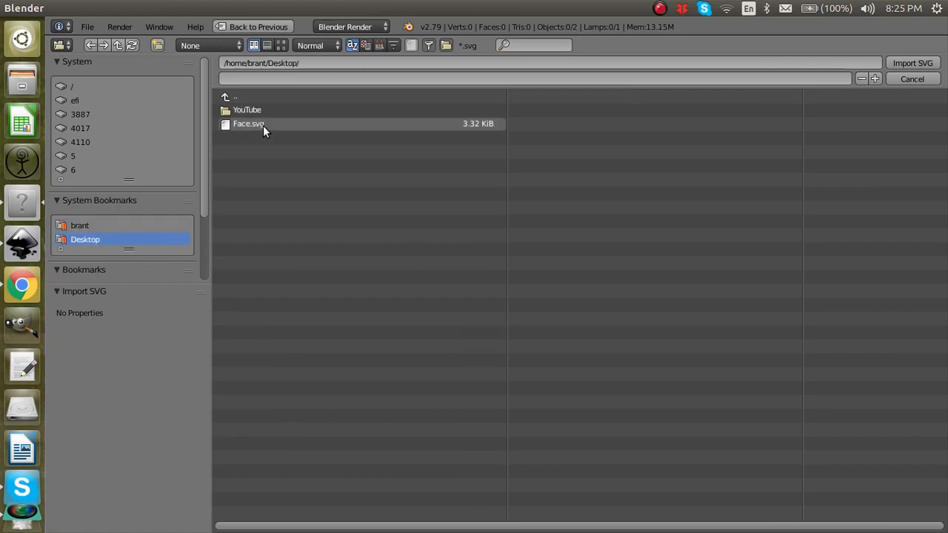
double_click(263, 126)
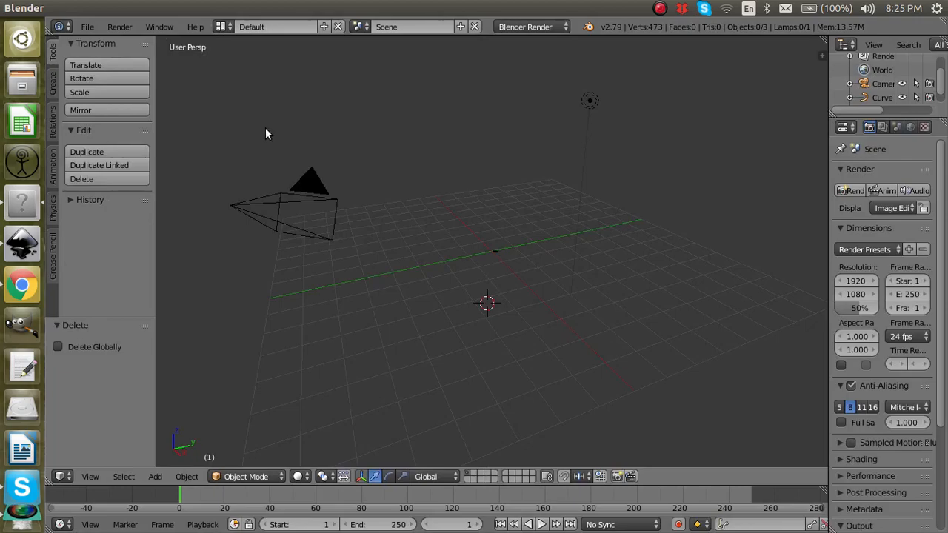
Select the tiny imported face curve and scale it up uniformly by about 34 times.
ctrl+scroll(498, 252, up, 3)
ctrl+scroll(486, 251, down, 3)
scroll(488, 251, up, 4)
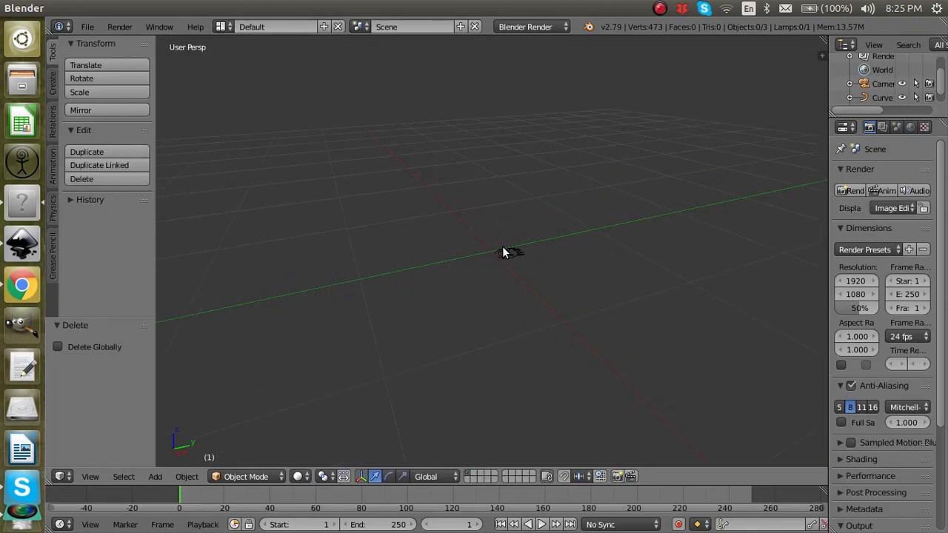
ctrl+drag(502, 291, 503, 212)
scroll(514, 265, down, 5)
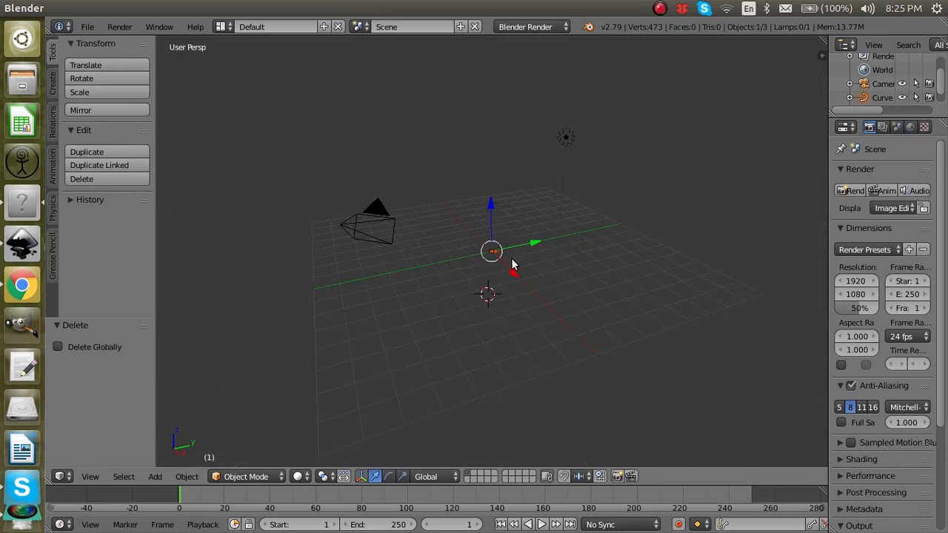
key(s)
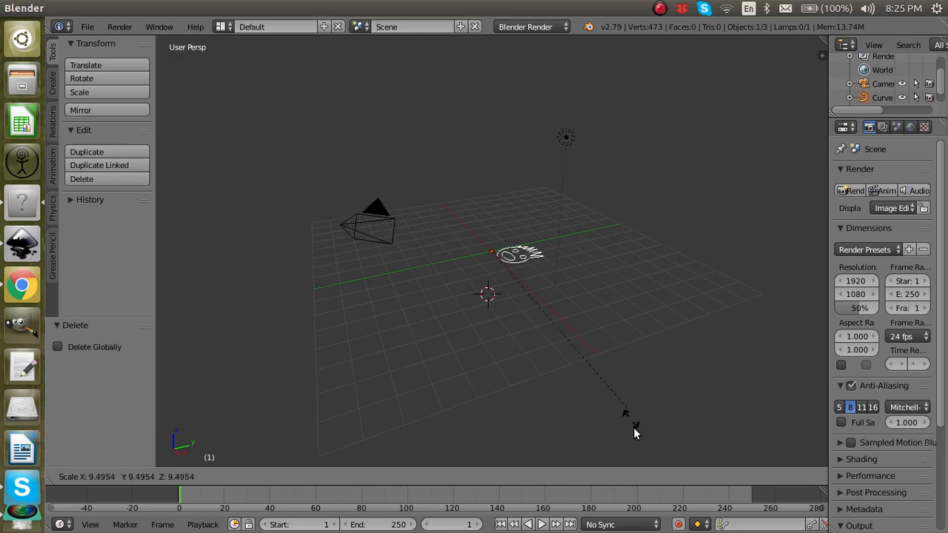
click(770, 116)
middle_drag(721, 194, 709, 256)
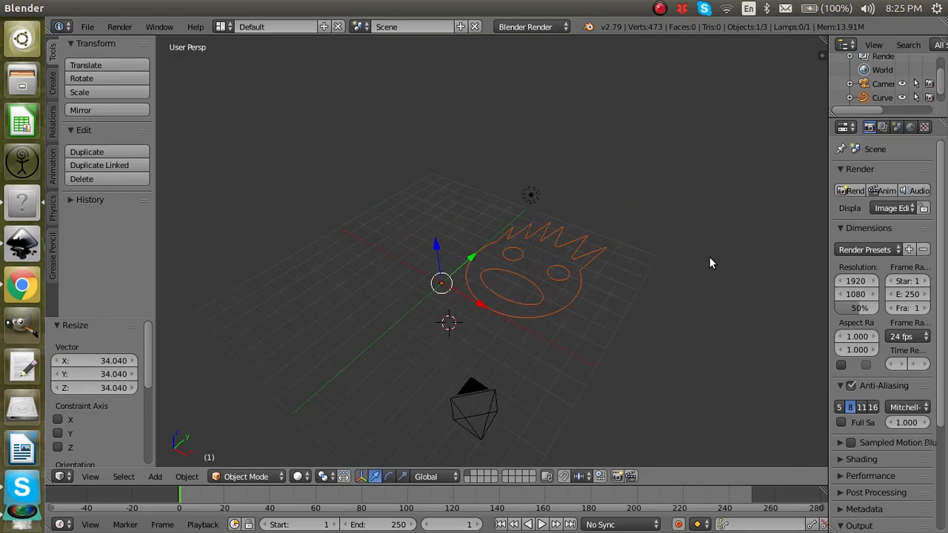
Convert the face curve to a mesh with Mesh from Curve/Meta/Surf/Text.
right_click(564, 271)
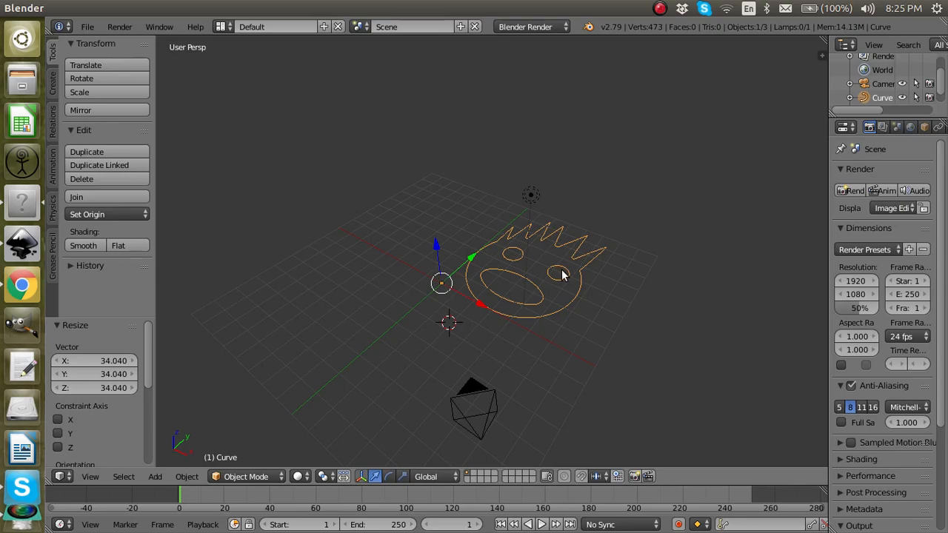
key(alt+c)
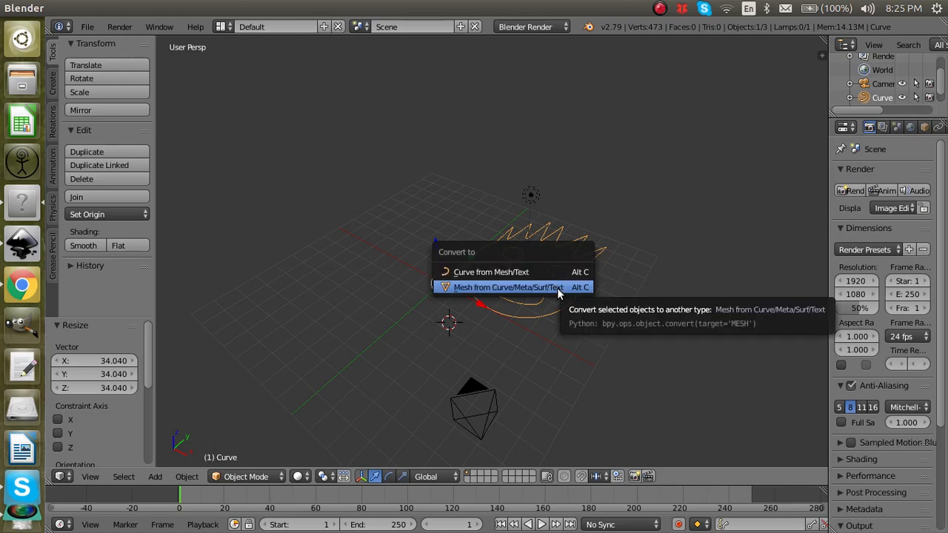
click(557, 288)
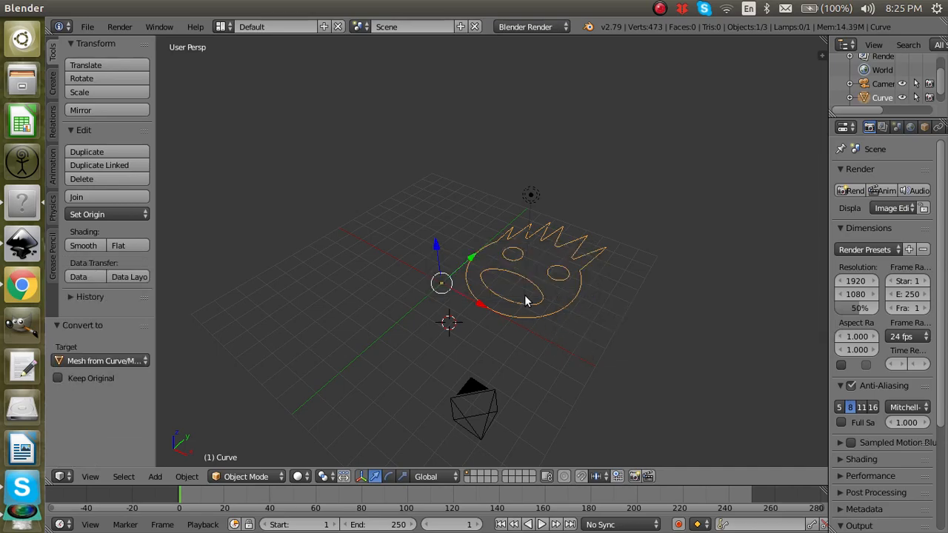
Put the face mesh into Edit Mode and select all of its vertices.
click(262, 479)
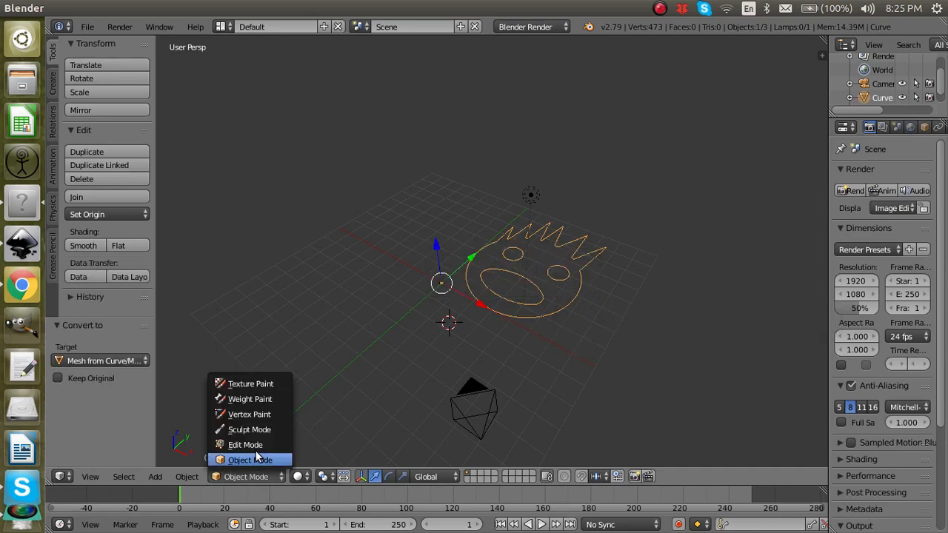
click(254, 445)
click(259, 477)
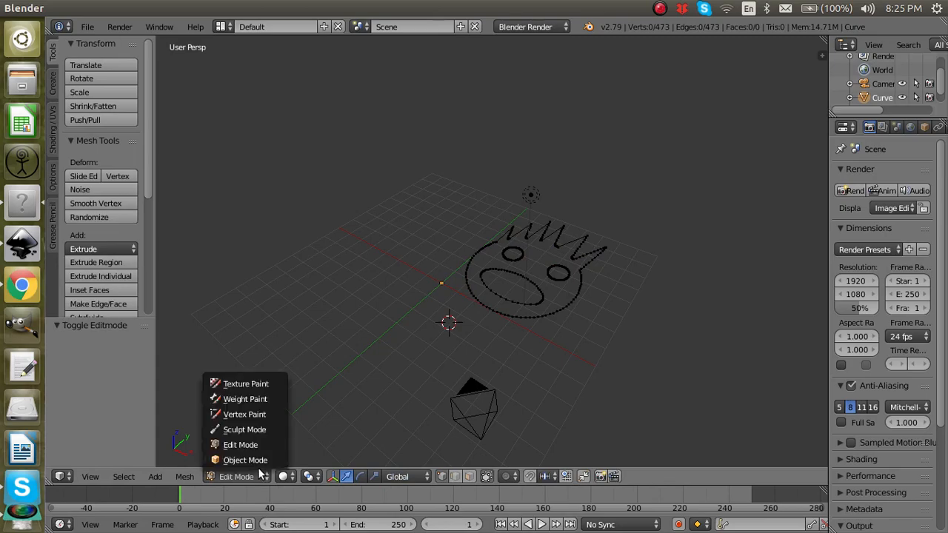
click(249, 459)
key(Tab)
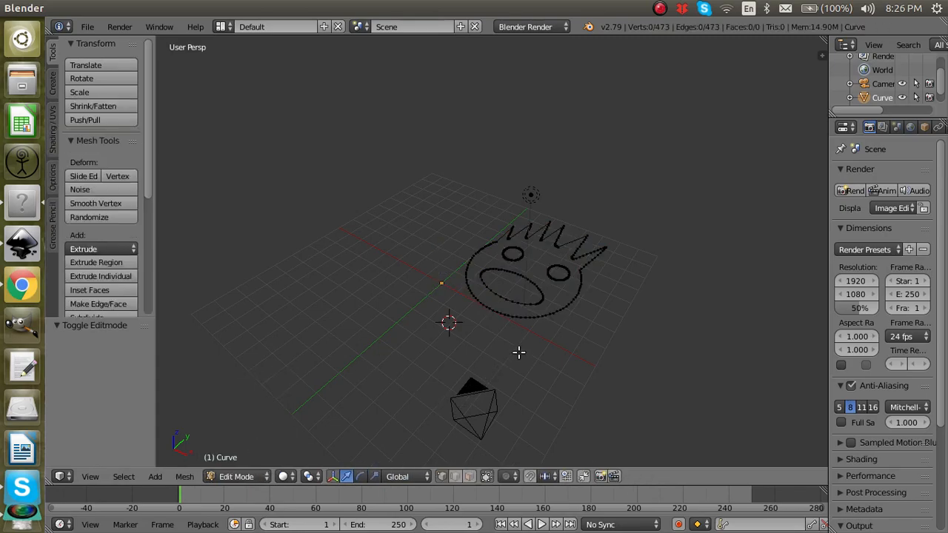
key(a)
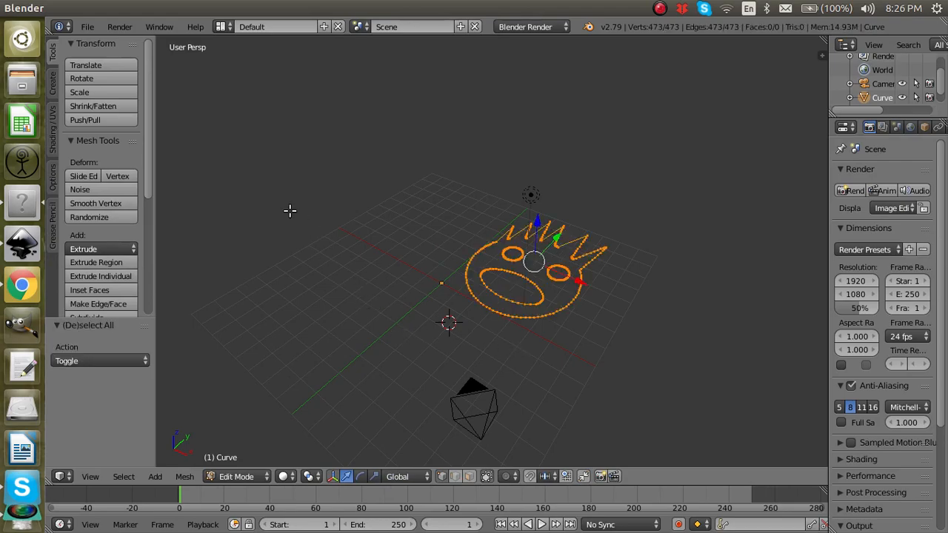
Try Extrude Region on the whole face outline, by about 1.75 in Y and 1.67 in Z, and undo it.
click(107, 265)
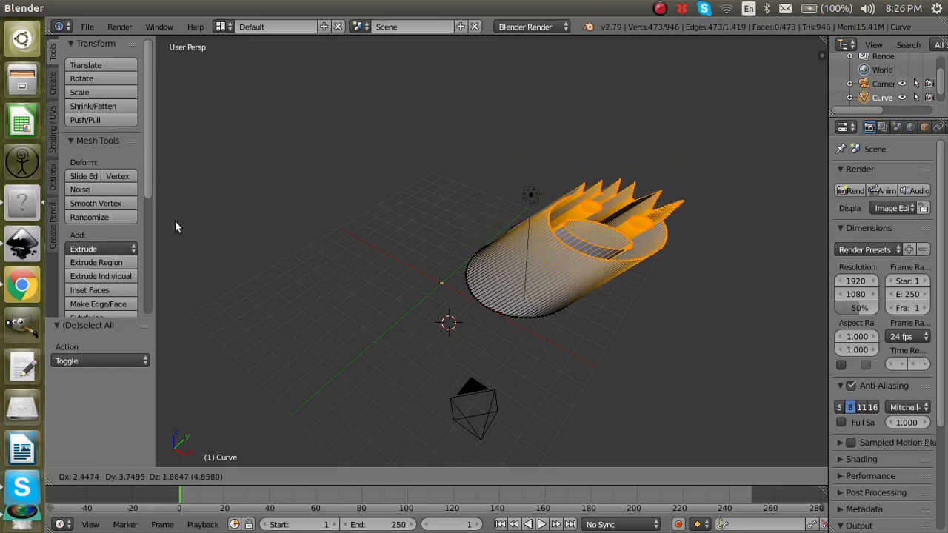
click(126, 228)
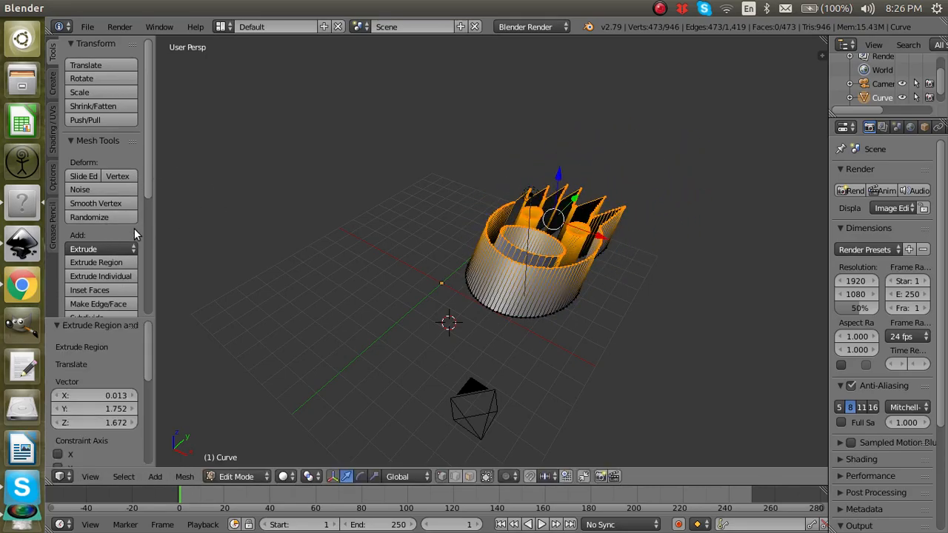
key(ctrl+z)
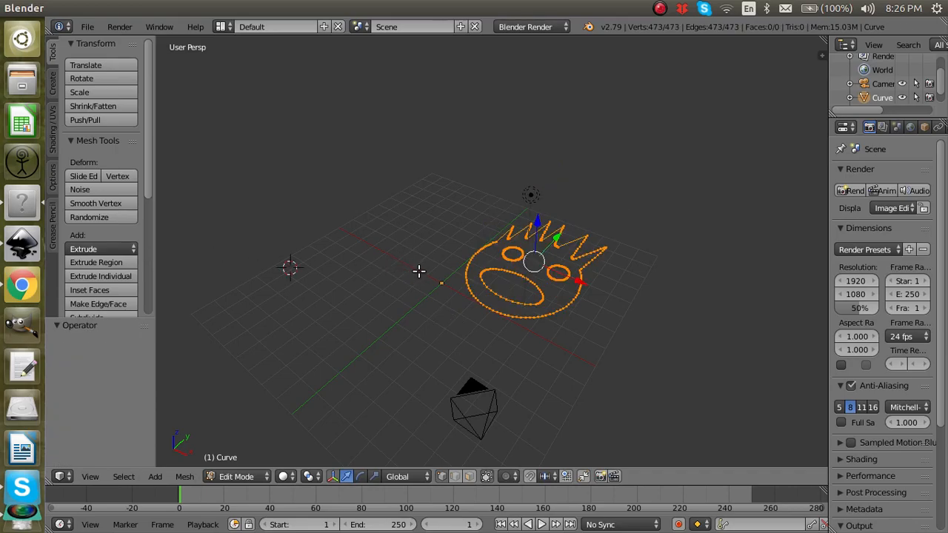
Return to Object Mode and delete the face mesh from the scene.
click(252, 477)
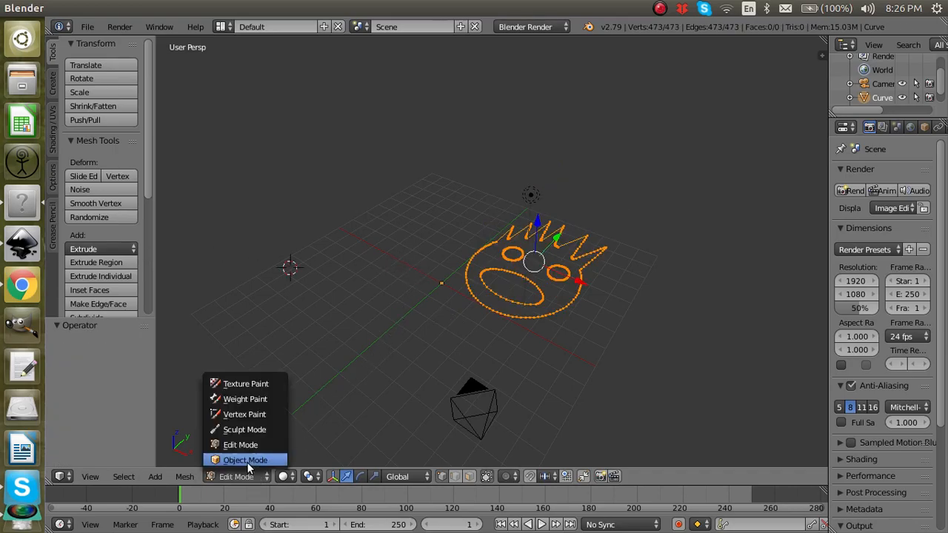
click(247, 460)
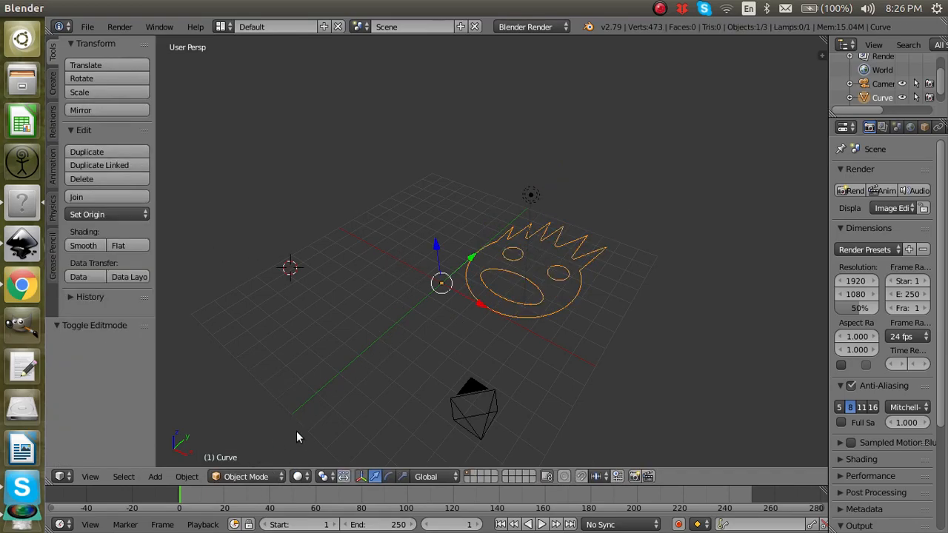
key(x)
click(459, 288)
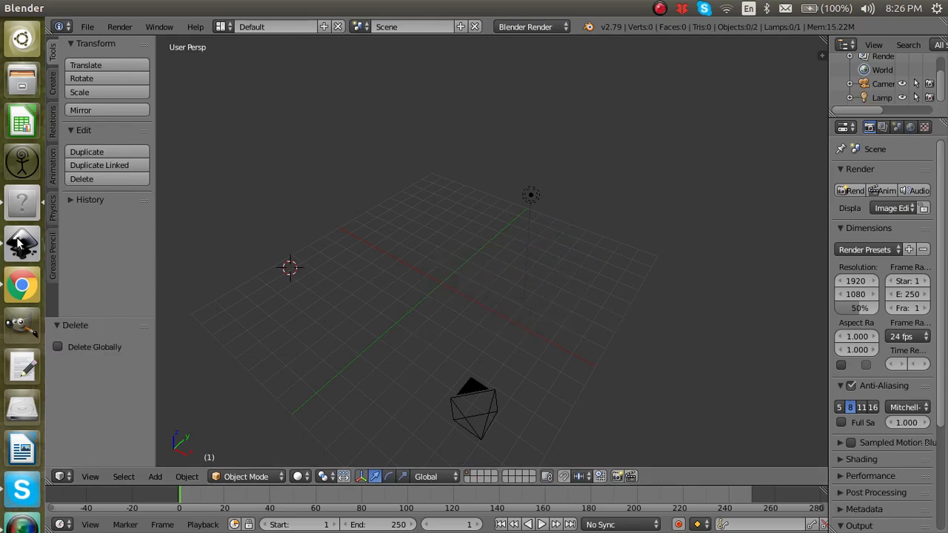
Switch to Inkscape, fill the whole face path with black and remove its orange stroke.
key(alt+Tab)
key(ctrl+a)
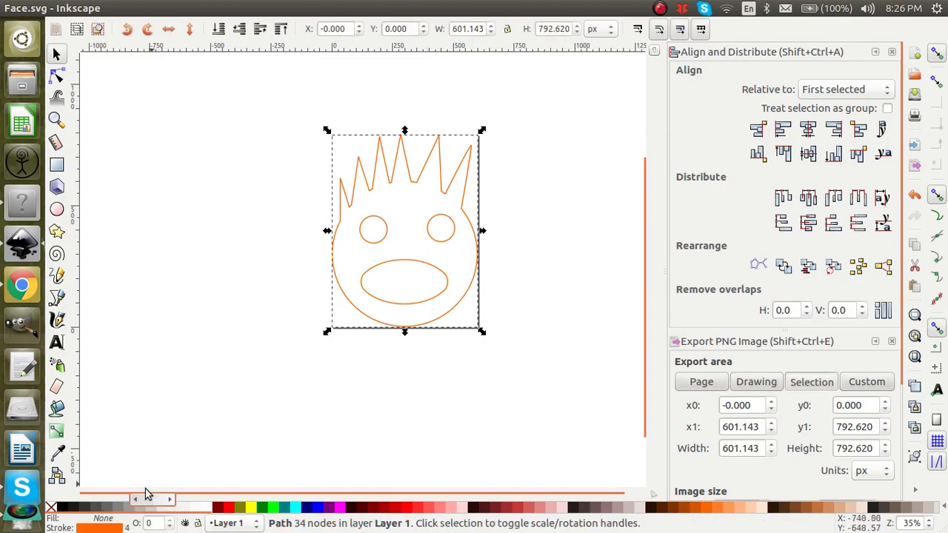
click(64, 506)
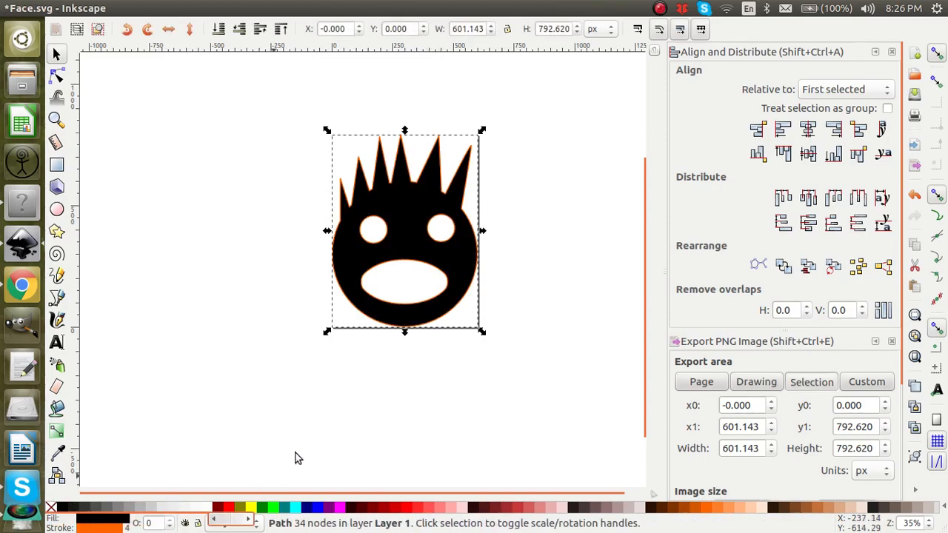
right_click(128, 526)
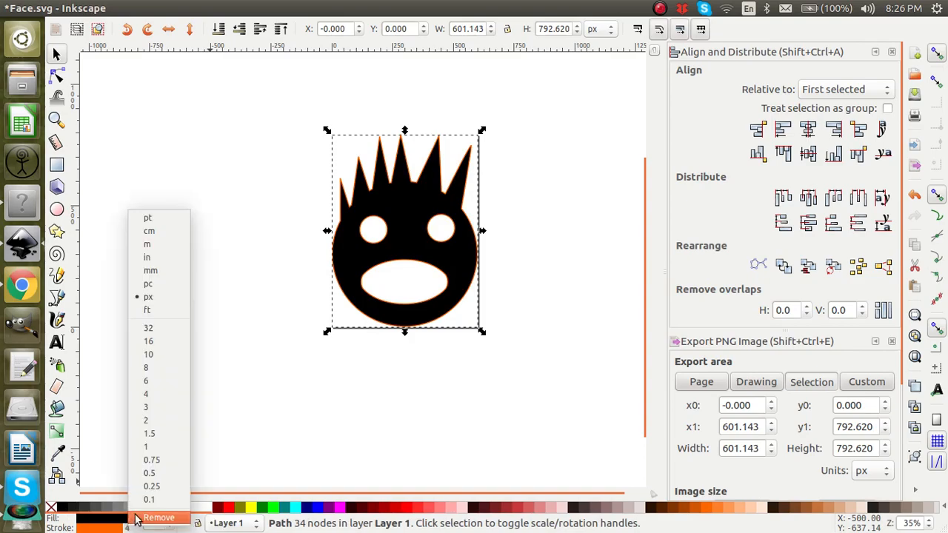
click(154, 514)
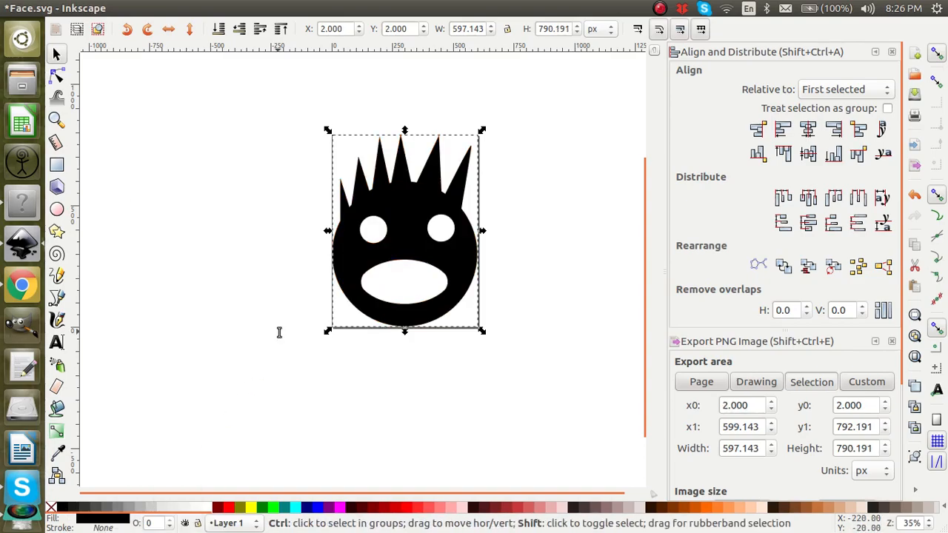
Resize the page to the selected face with zero margins in the document properties and save the file.
key(shift+ctrl+d)
click(419, 373)
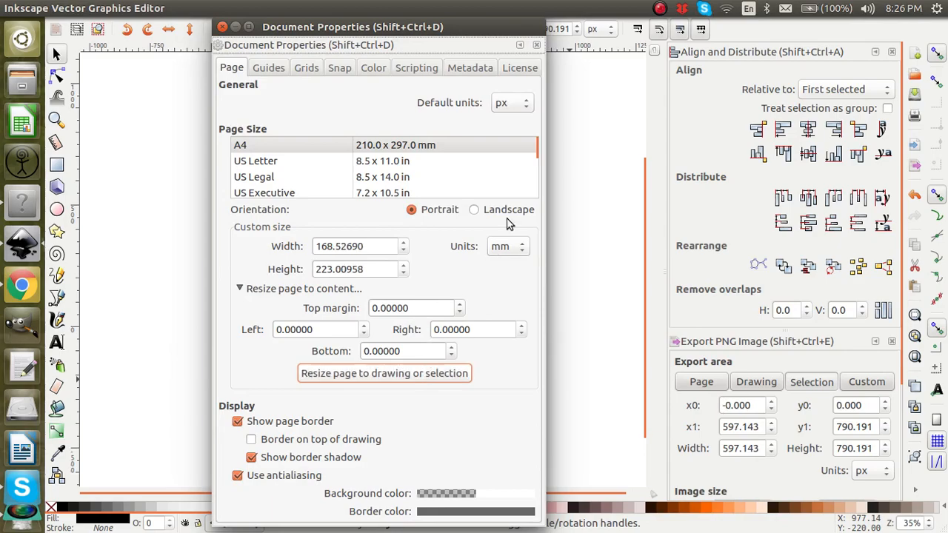
click(536, 45)
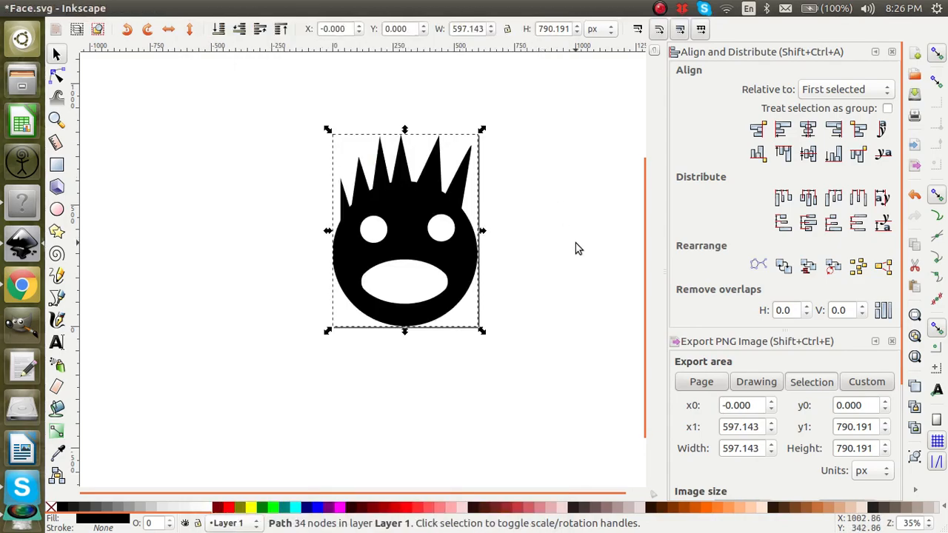
key(ctrl+s)
Switch to Blender and import Face.svg from the Desktop folder as an SVG.
click(22, 202)
click(88, 27)
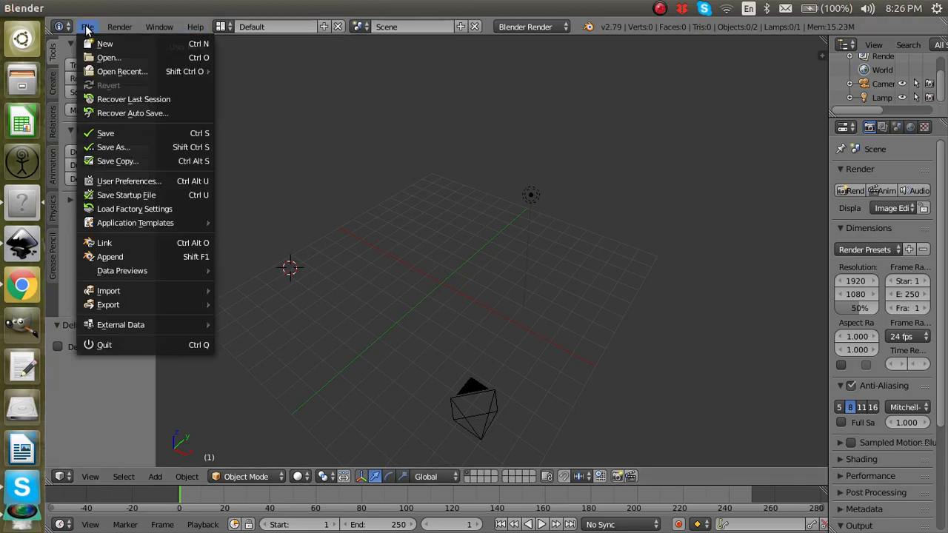
mouse_move(131, 290)
click(286, 415)
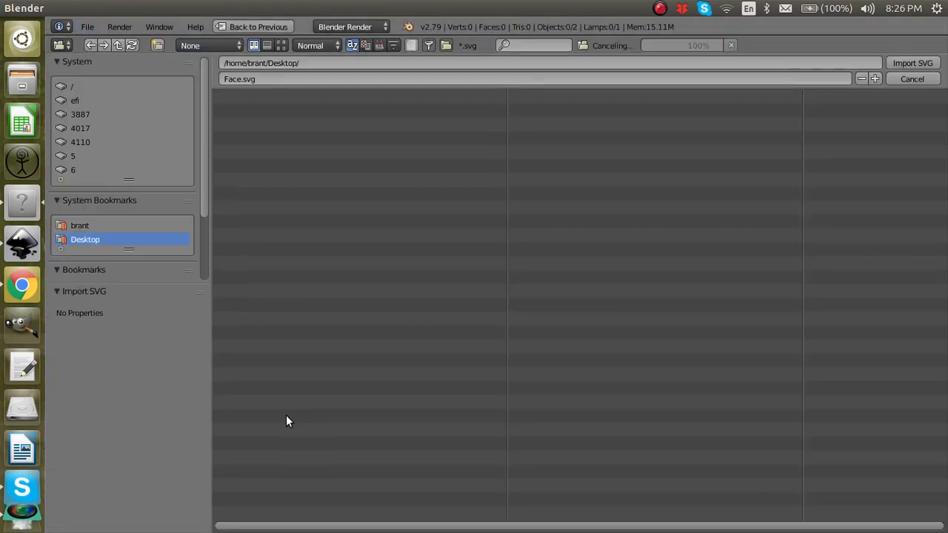
double_click(319, 126)
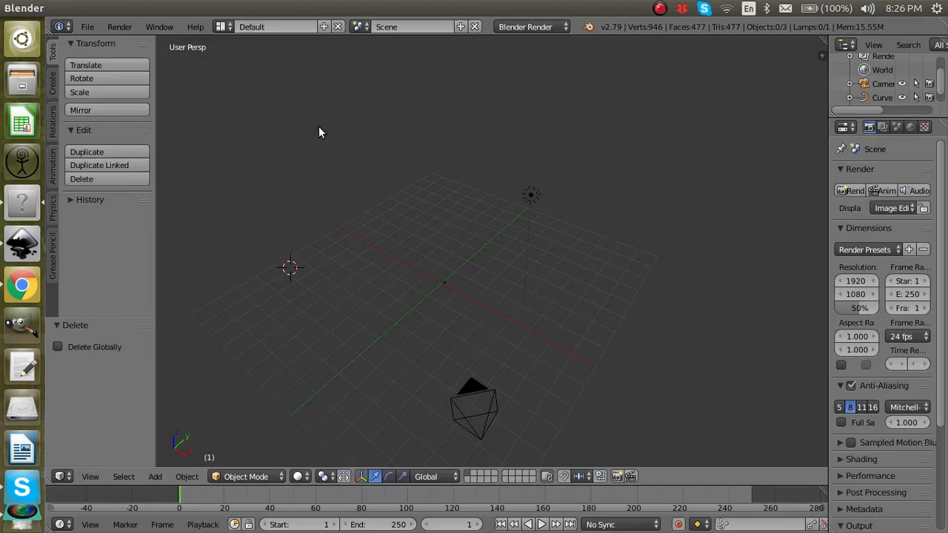
Select only the tiny imported face curve and scale it up uniformly by about 33.5.
key(a)
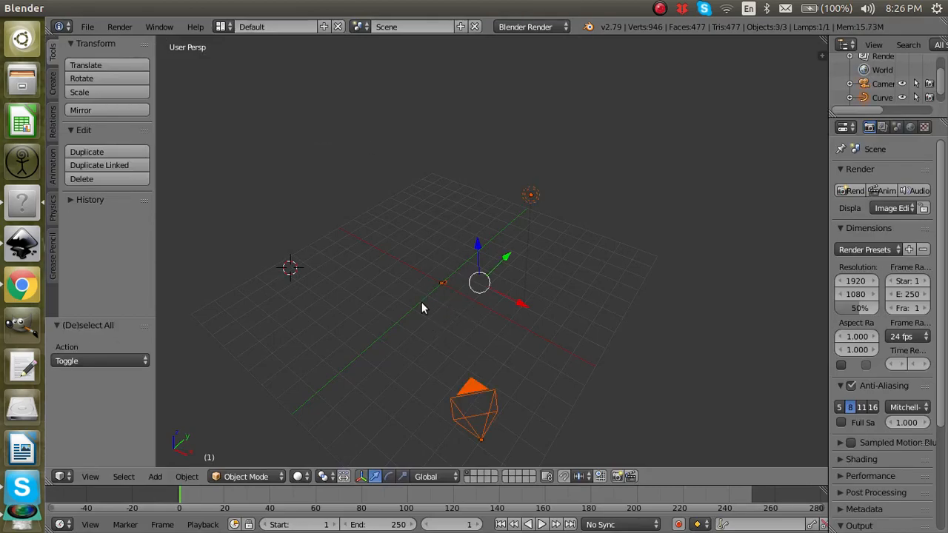
scroll(422, 304, up, 5)
key(a)
key(a)
key(a)
mouse_move(417, 334)
ctrl+mouse_down()
mouse_move(379, 287)
mouse_move(402, 327)
ctrl+mouse_up()
key(s)
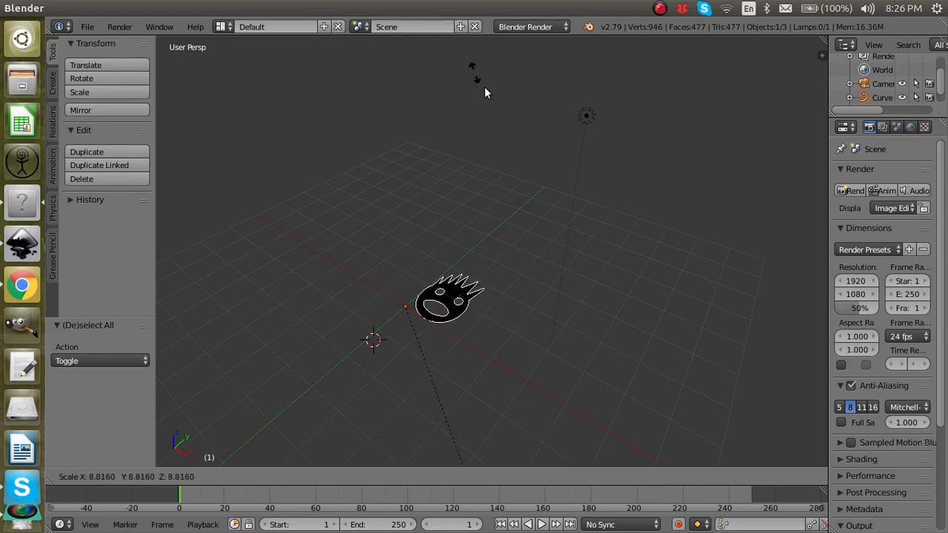
click(690, 145)
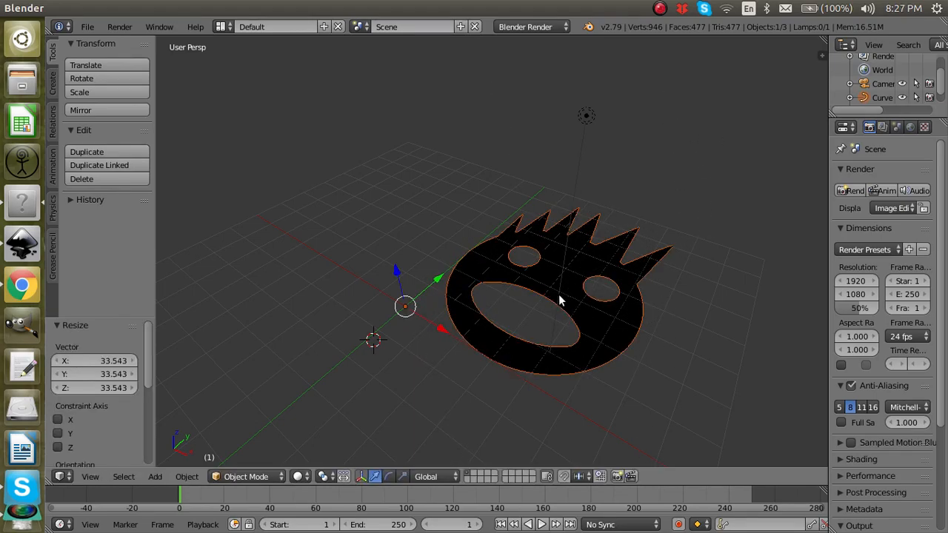
Make the face curve the active object and convert it to a mesh.
right_click(536, 259)
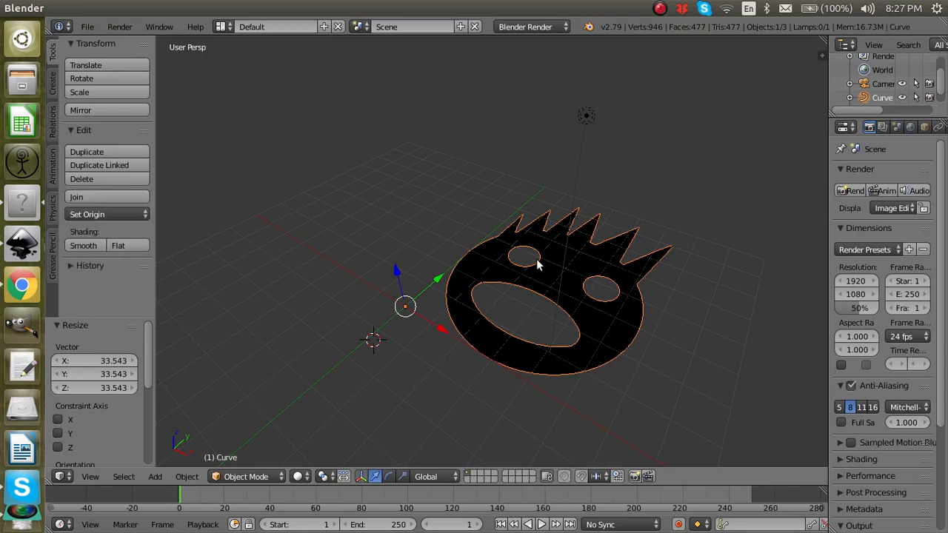
key(alt+c)
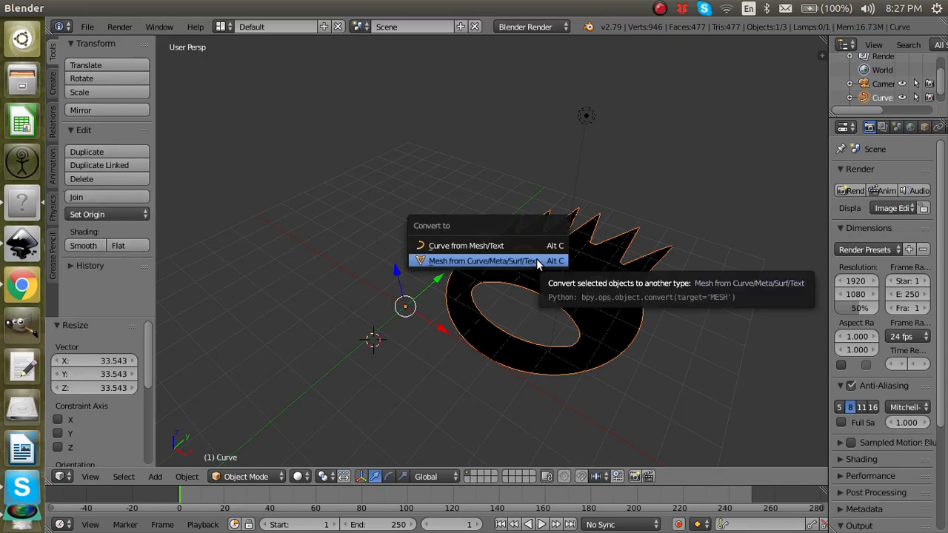
click(536, 260)
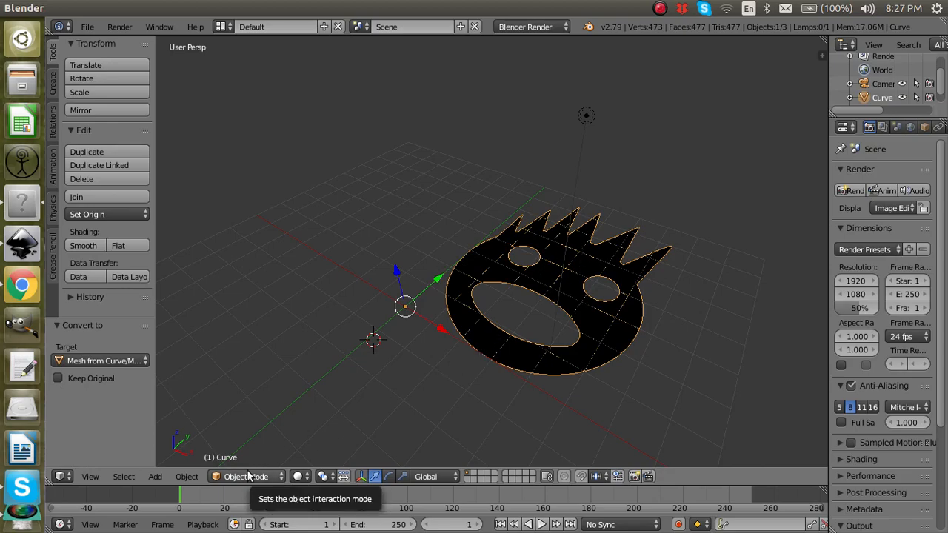
Enter Edit Mode, select the whole face mesh and extrude the region by about 1.41 along Z.
key(Tab)
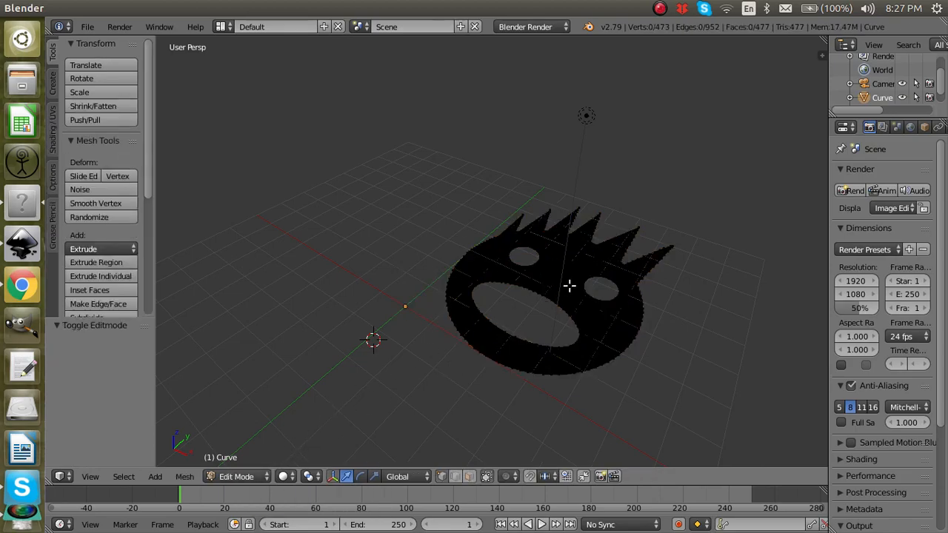
key(a)
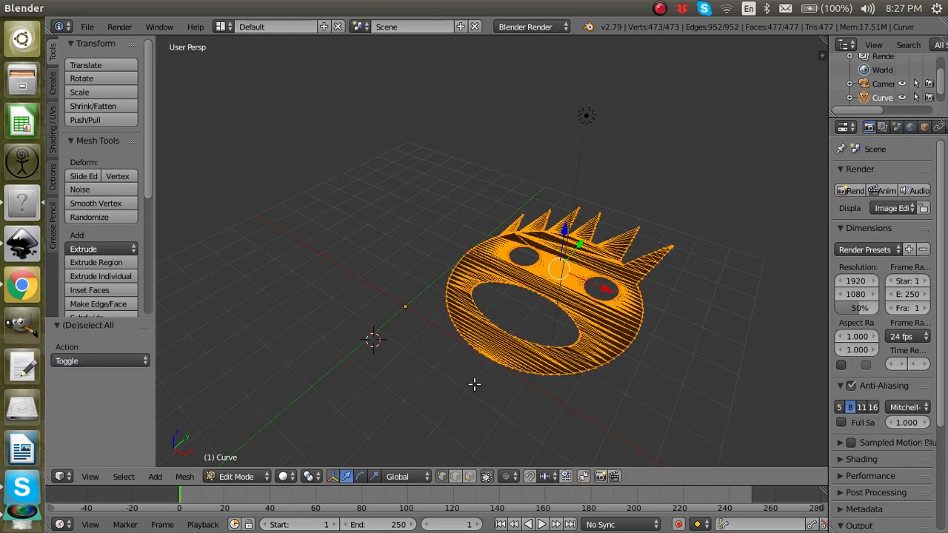
scroll(641, 356, up, 1)
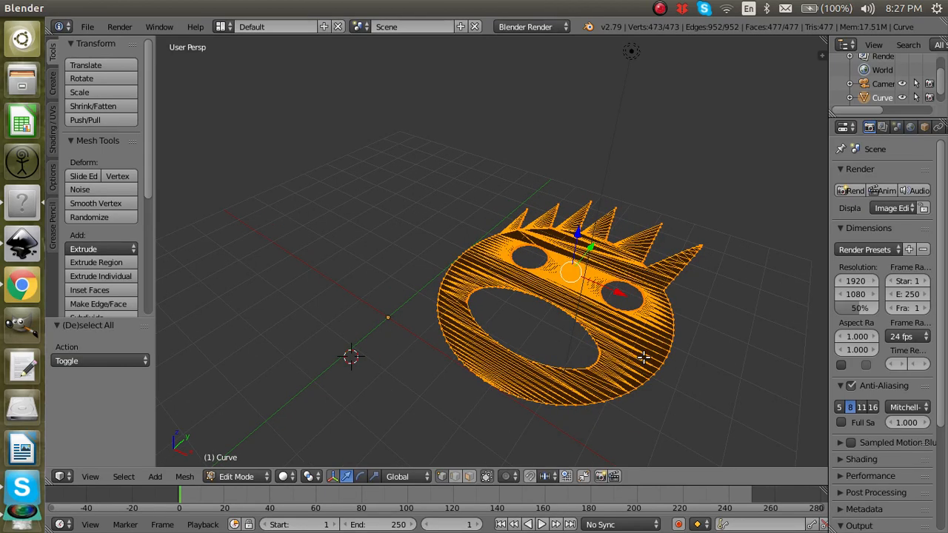
scroll(642, 358, up, 1)
scroll(601, 314, up, 1)
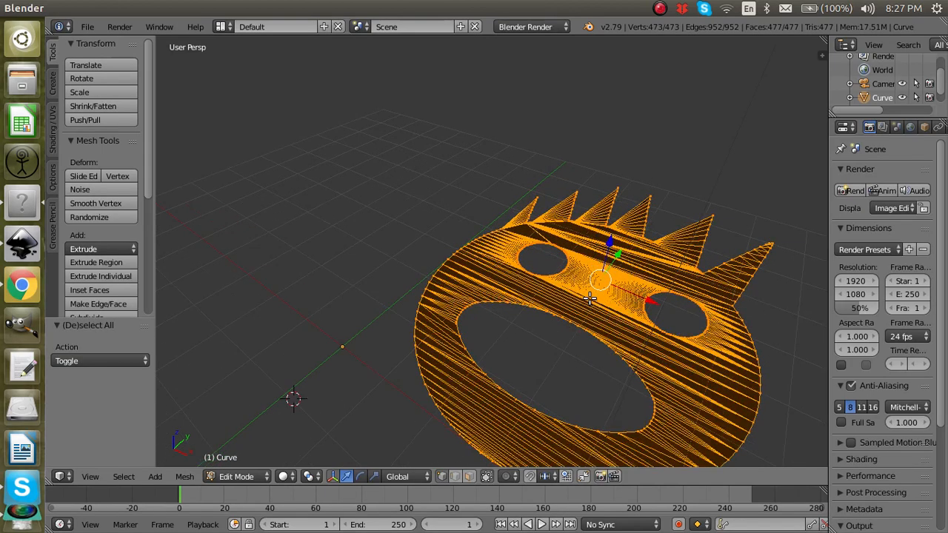
scroll(590, 299, down, 2)
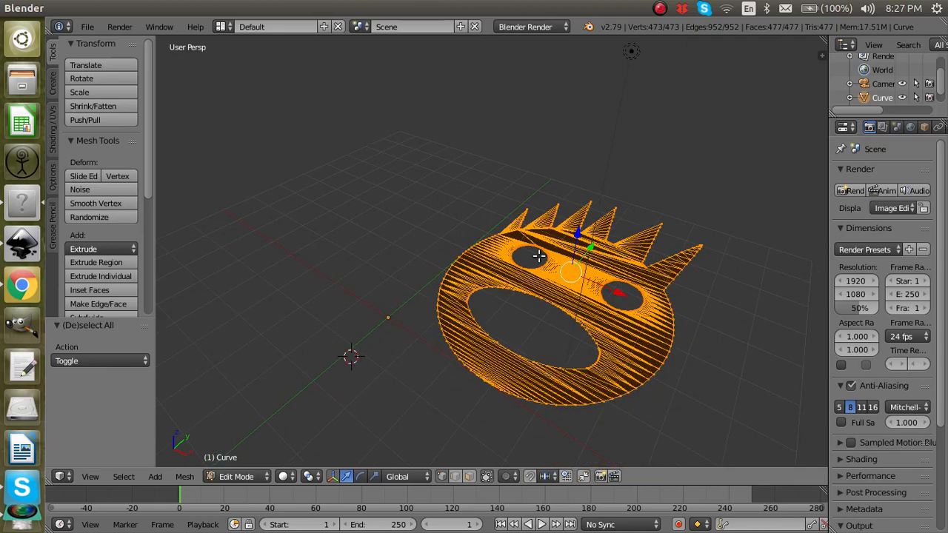
click(99, 264)
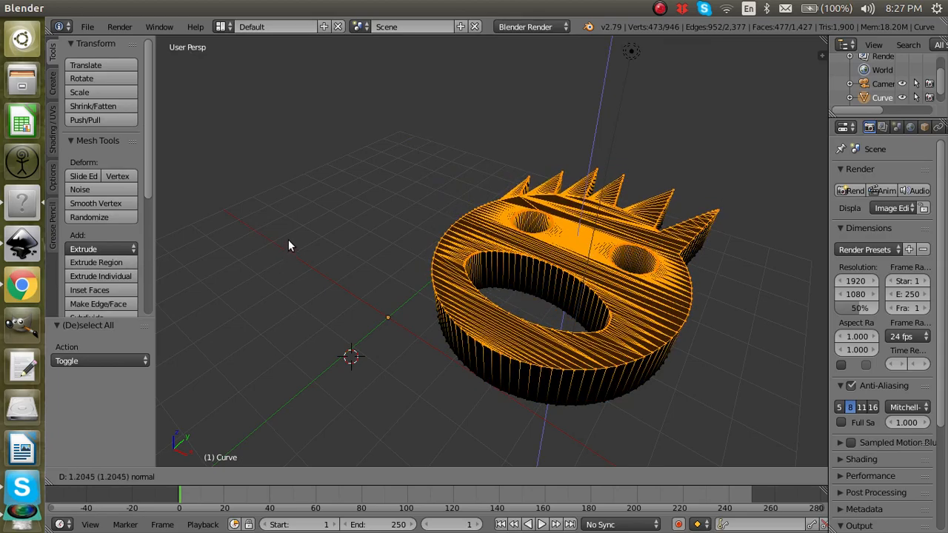
click(301, 252)
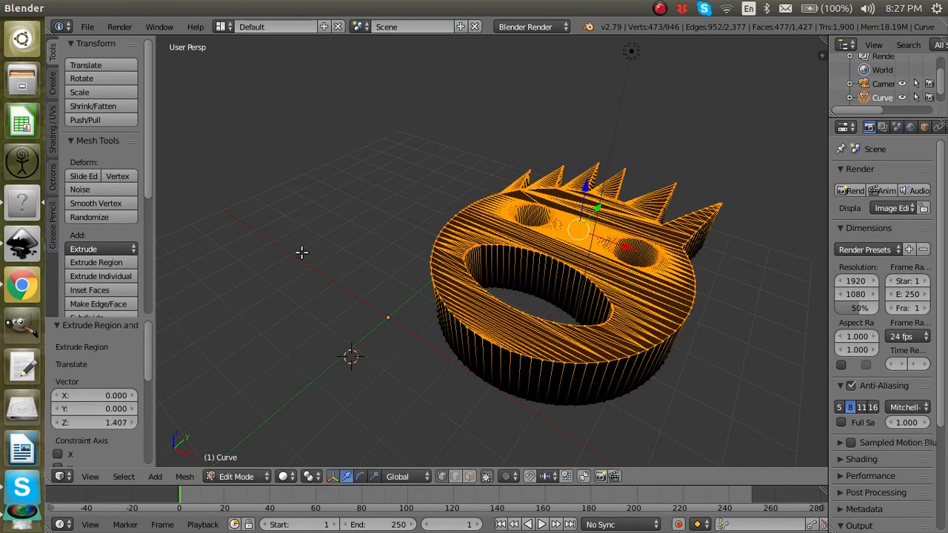
Deselect the extruded geometry and return to Object Mode.
middle_drag(743, 239, 172, 240)
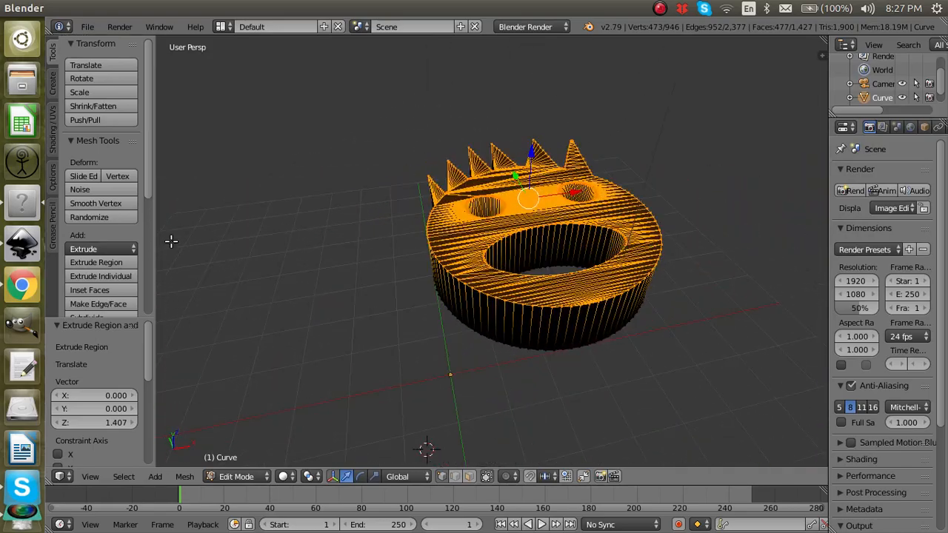
key(a)
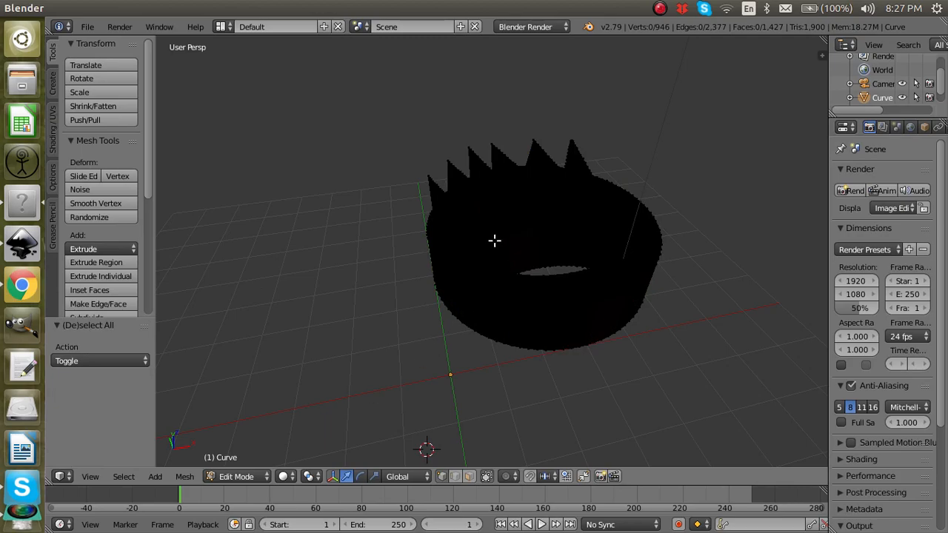
click(233, 477)
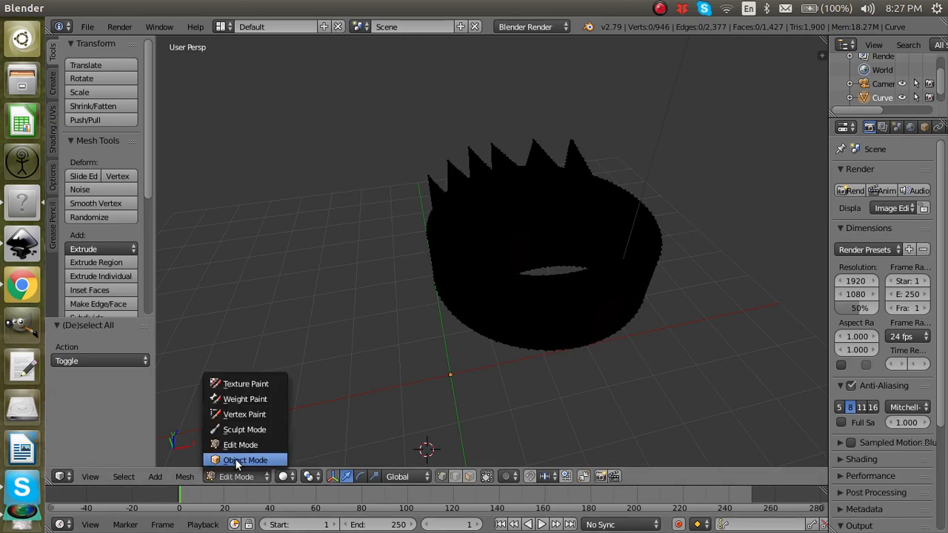
click(235, 460)
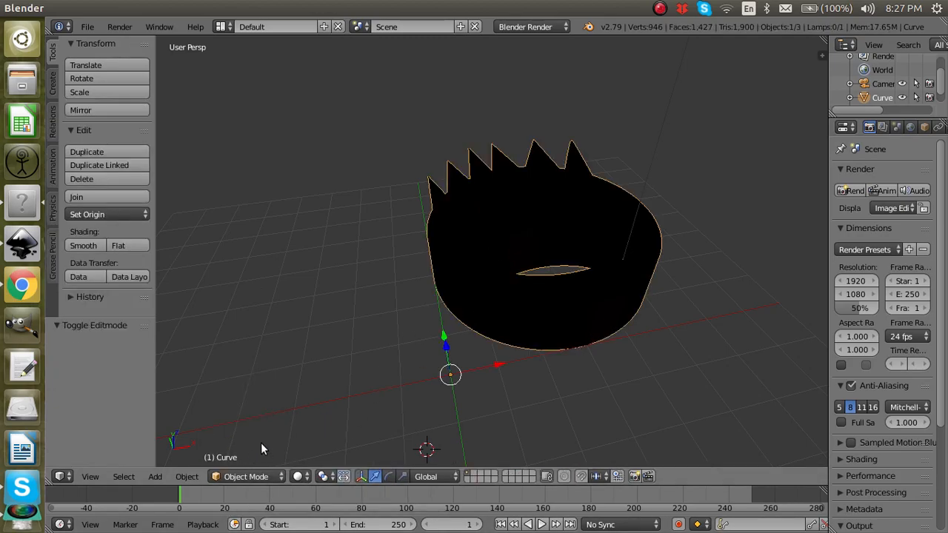
Raise the brightness of the face material's diffuse colour, try several hues and set it to a deep saturated blue.
scroll(910, 129, down, 2)
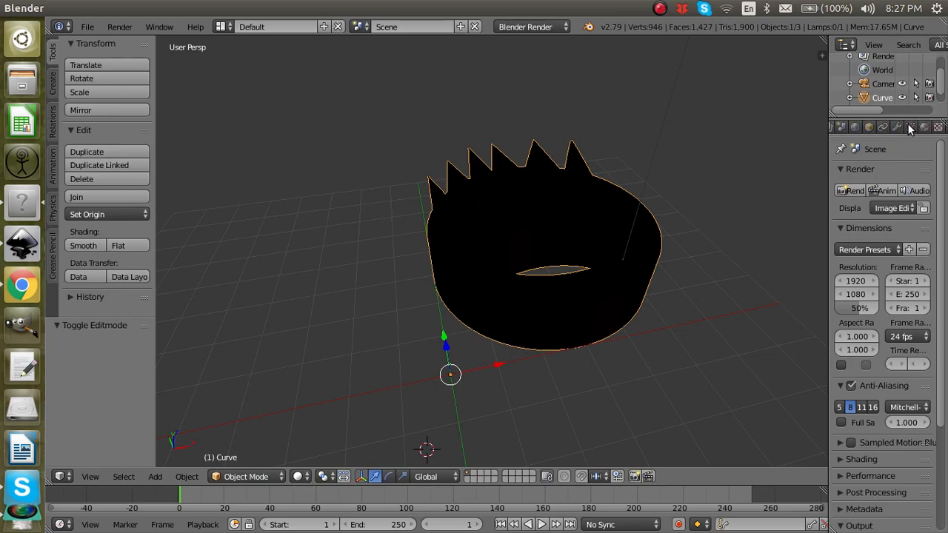
scroll(910, 128, down, 1)
click(910, 128)
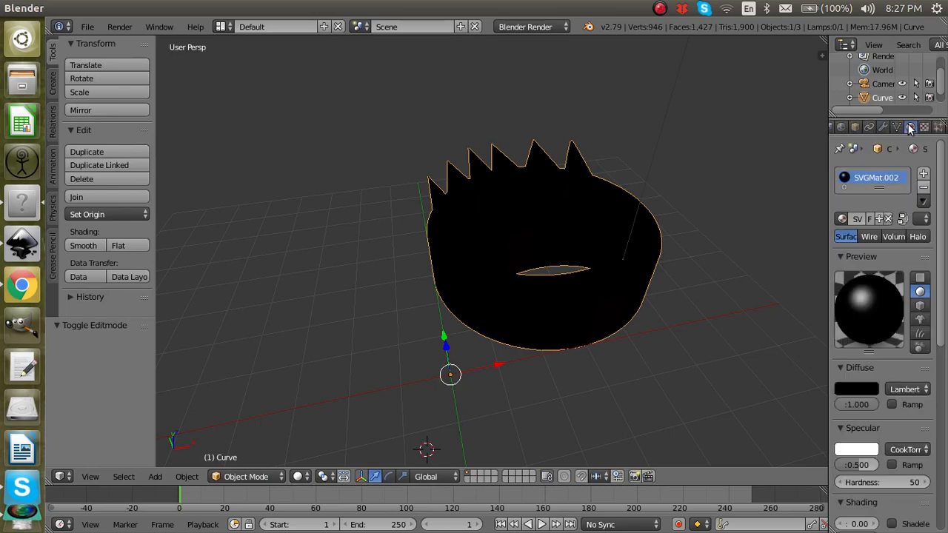
click(857, 388)
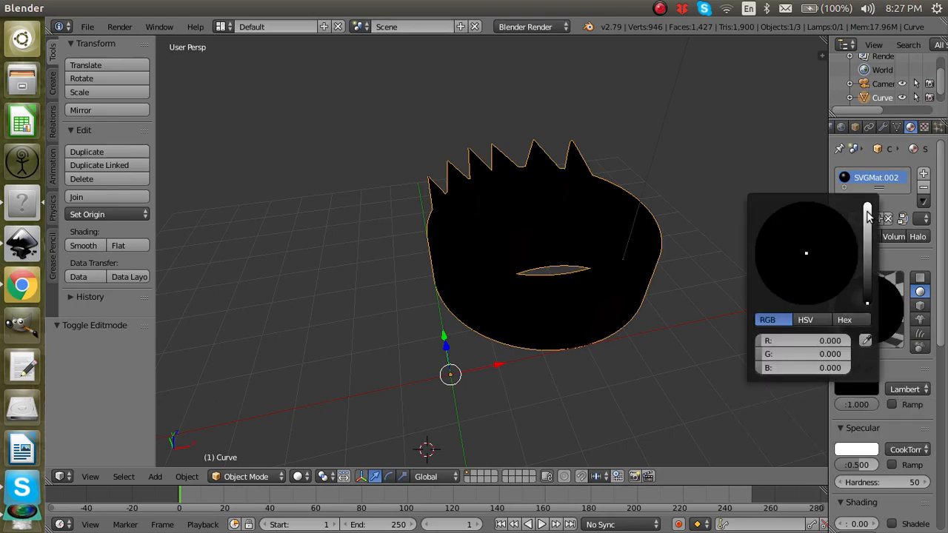
drag(868, 304, 867, 205)
click(822, 228)
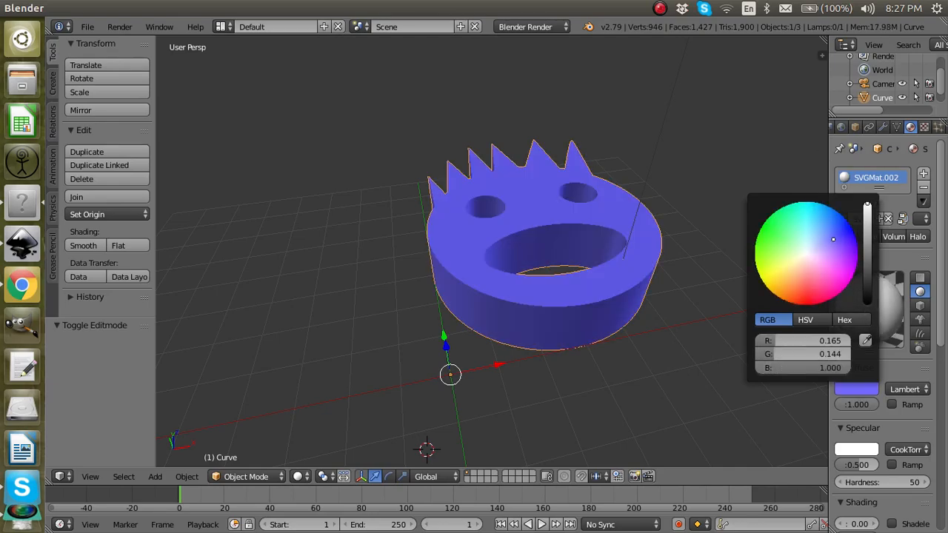
click(779, 238)
click(811, 284)
click(824, 237)
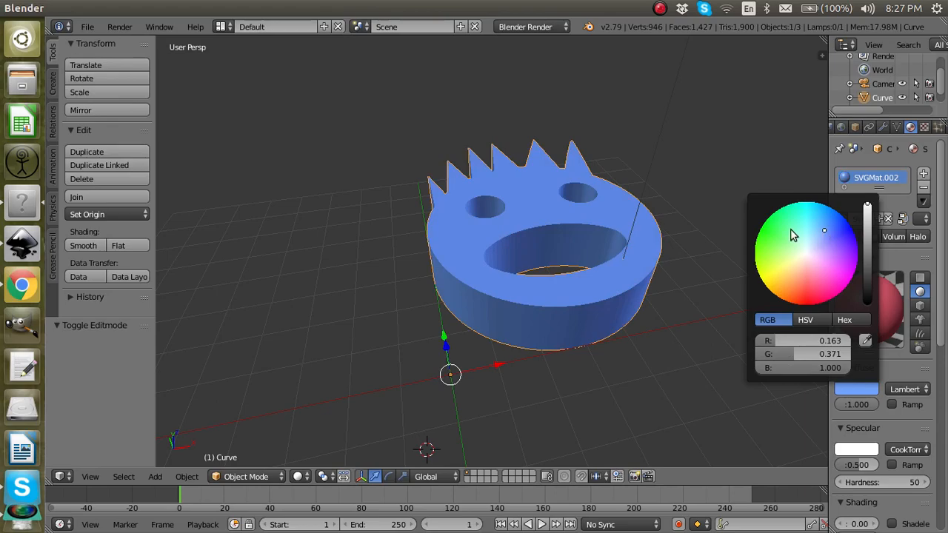
click(790, 231)
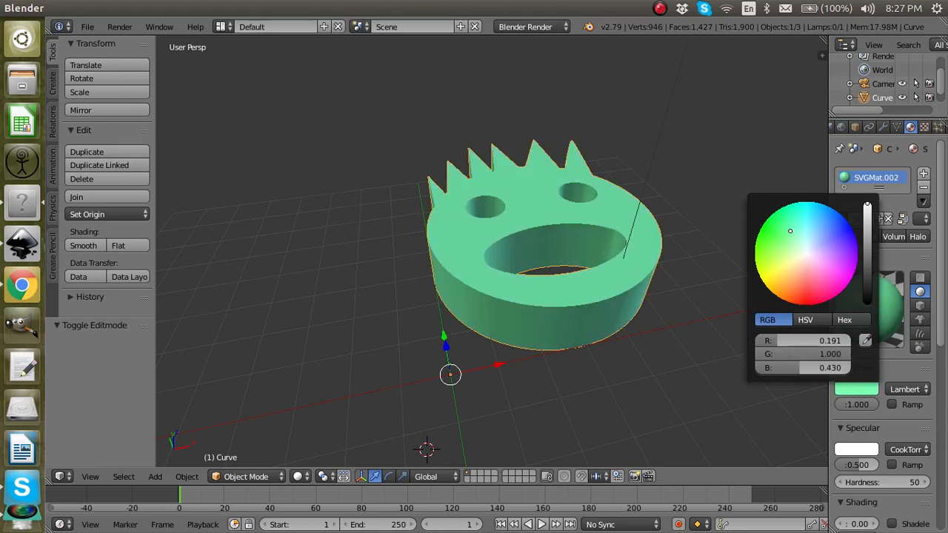
click(848, 221)
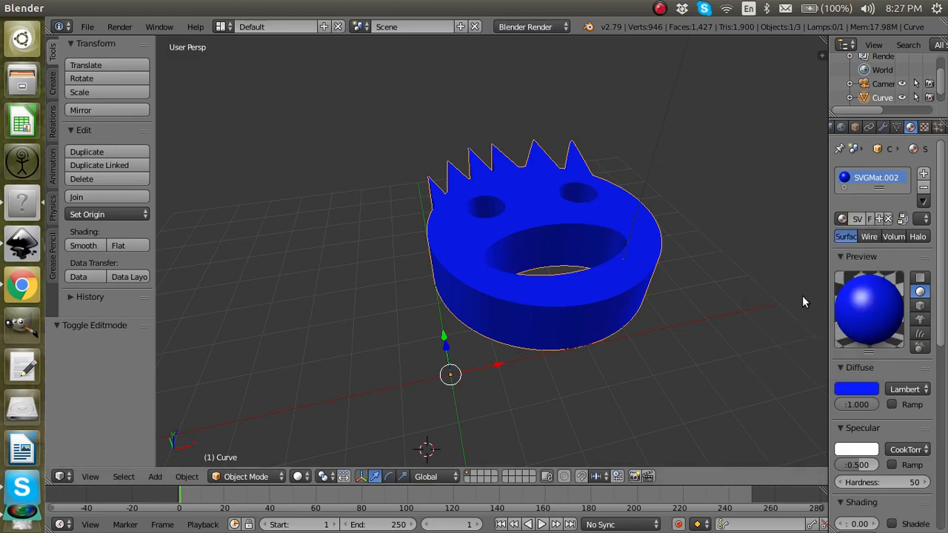
click(896, 389)
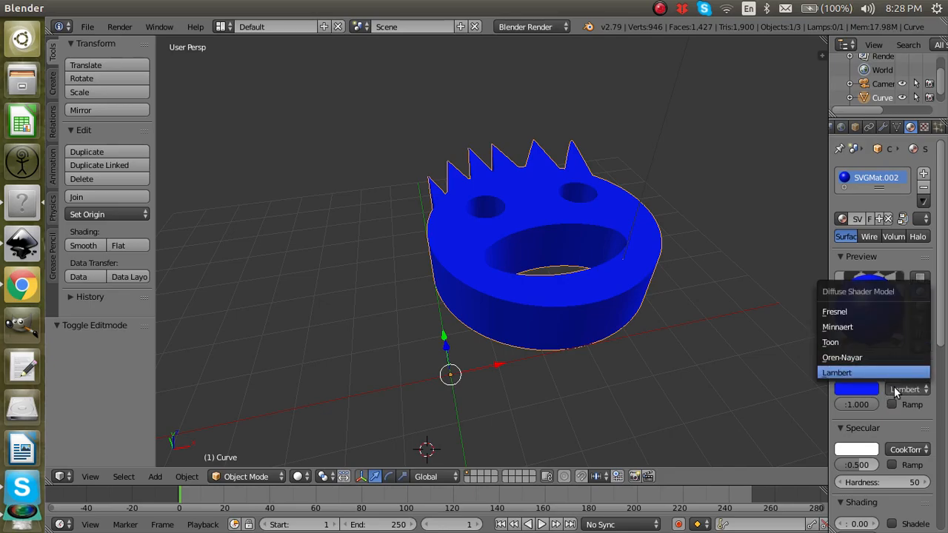
click(895, 373)
click(910, 391)
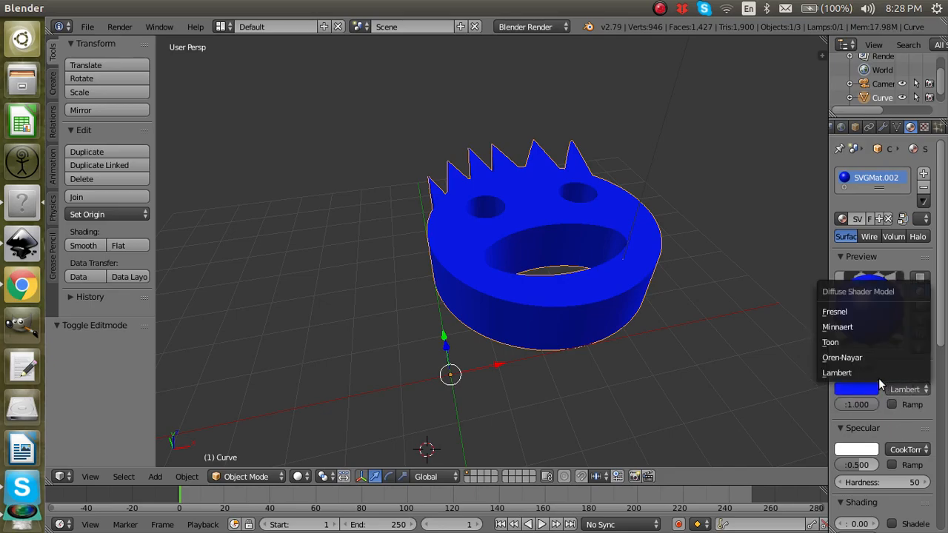
click(883, 373)
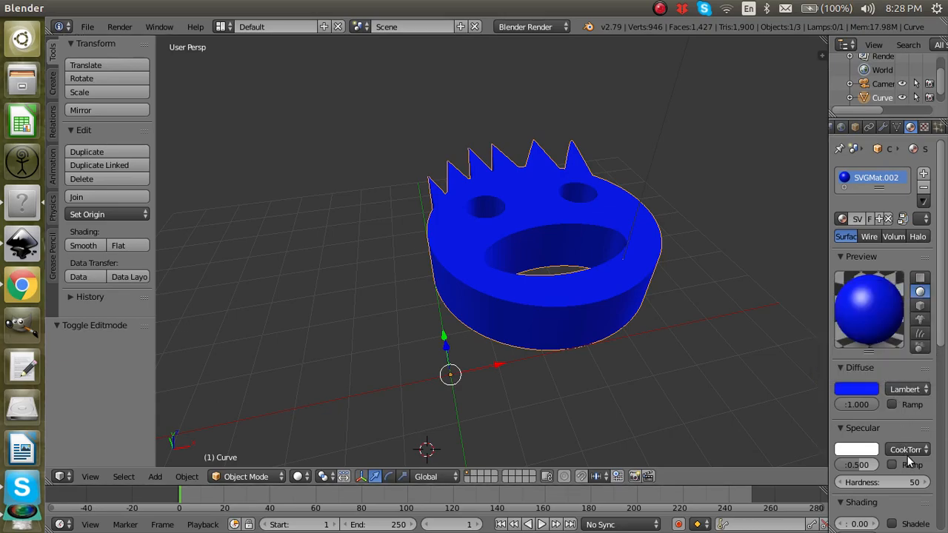
click(908, 451)
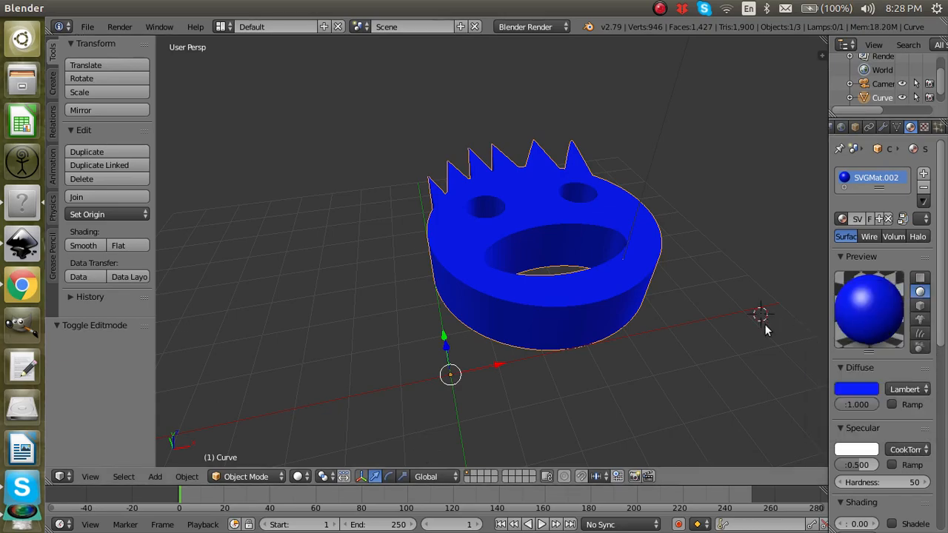
Change the material preview shape from the sphere to the monkey head.
click(920, 320)
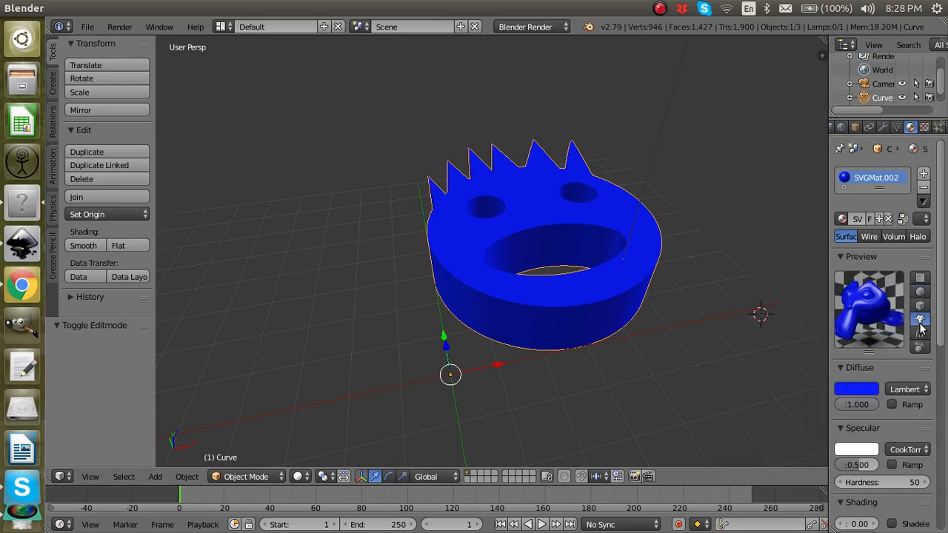
click(919, 291)
click(926, 319)
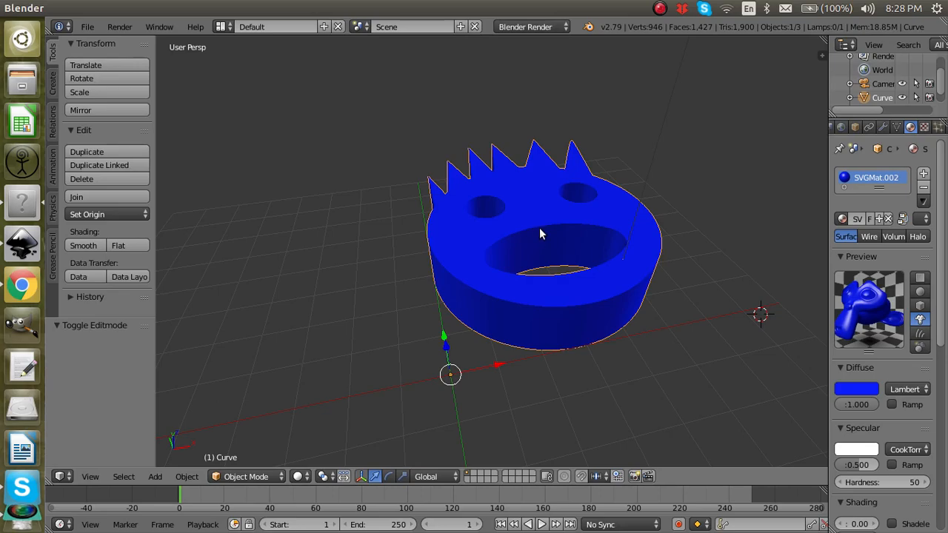
Deselect everything, enter Edit Mode on the face mesh and select two adjacent edges along its front upper rim.
key(a)
middle_drag(533, 237, 481, 356)
click(263, 476)
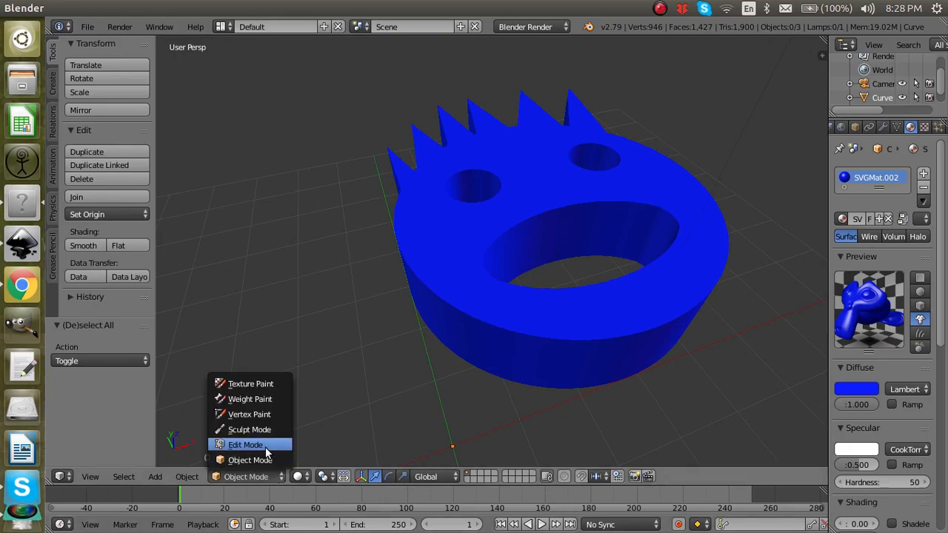
click(266, 446)
click(454, 478)
right_click(520, 334)
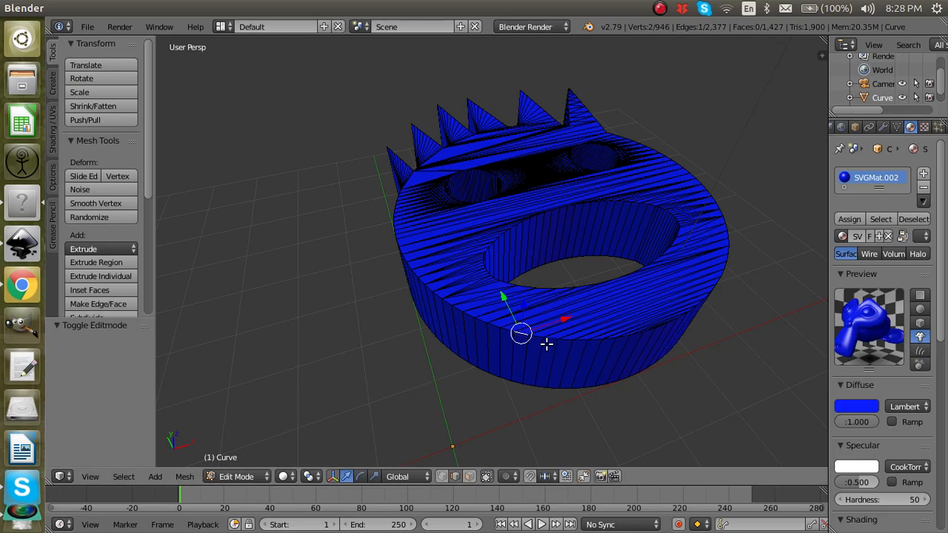
scroll(545, 344, up, 3)
click(521, 382)
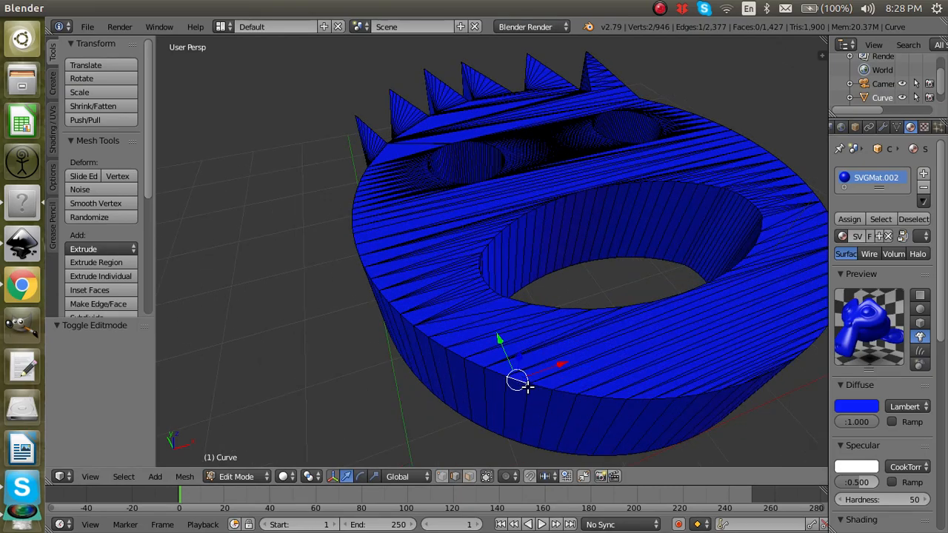
shift+right_click(537, 391)
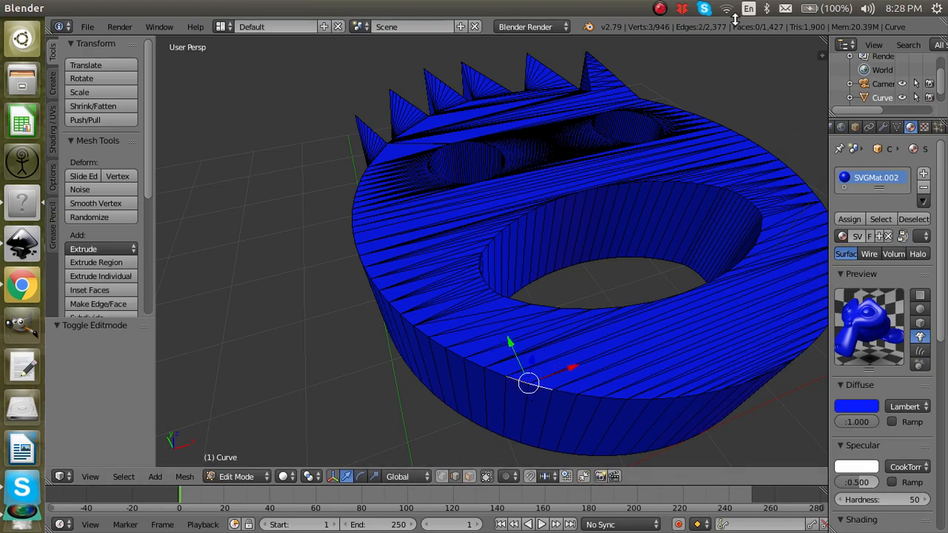
Look over the mesh editing commands and return the face to Object Mode.
click(183, 476)
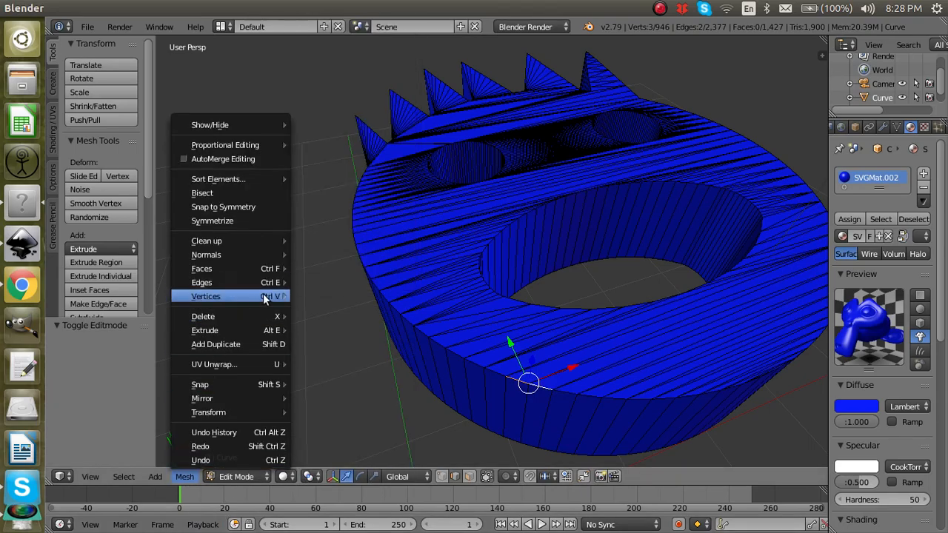
mouse_move(268, 284)
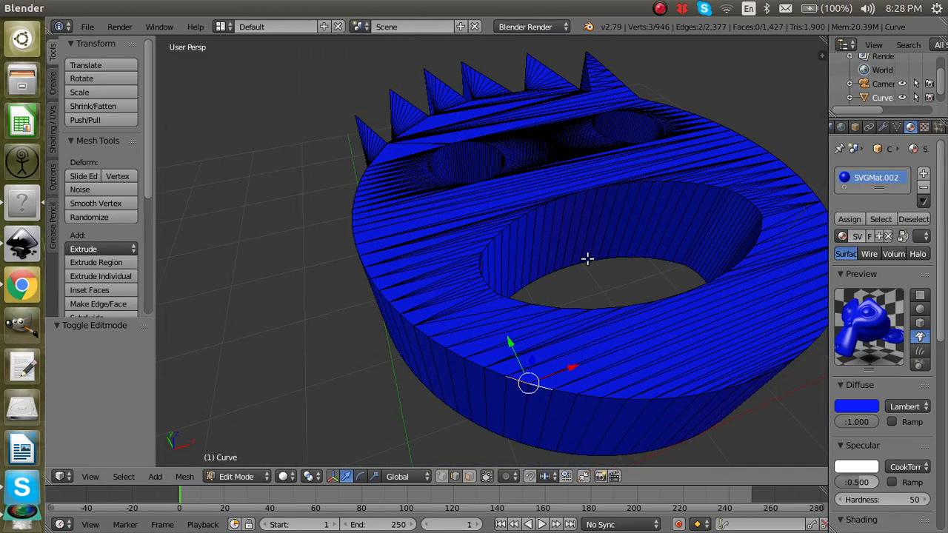
click(231, 476)
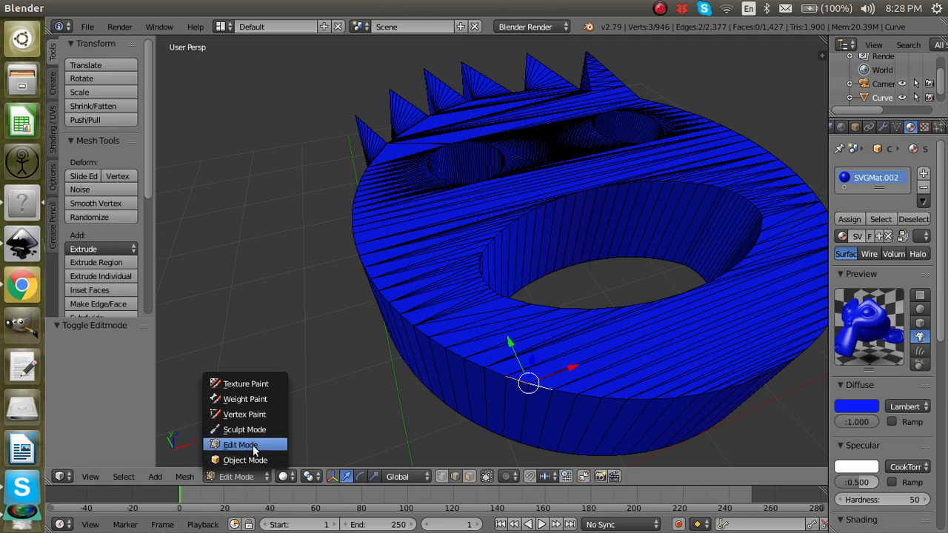
click(246, 460)
scroll(526, 252, down, 4)
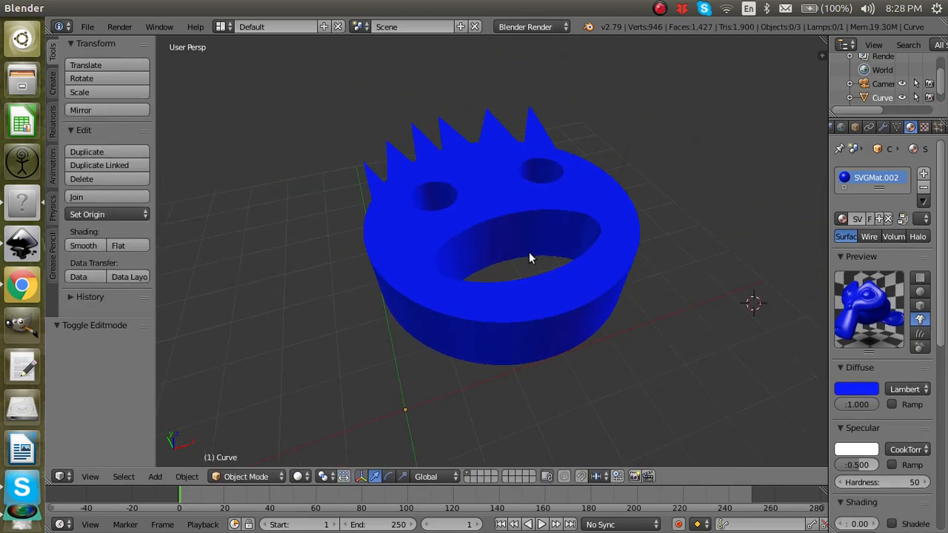
Check the face through the camera view and return to the user perspective.
middle_drag(581, 242, 537, 295)
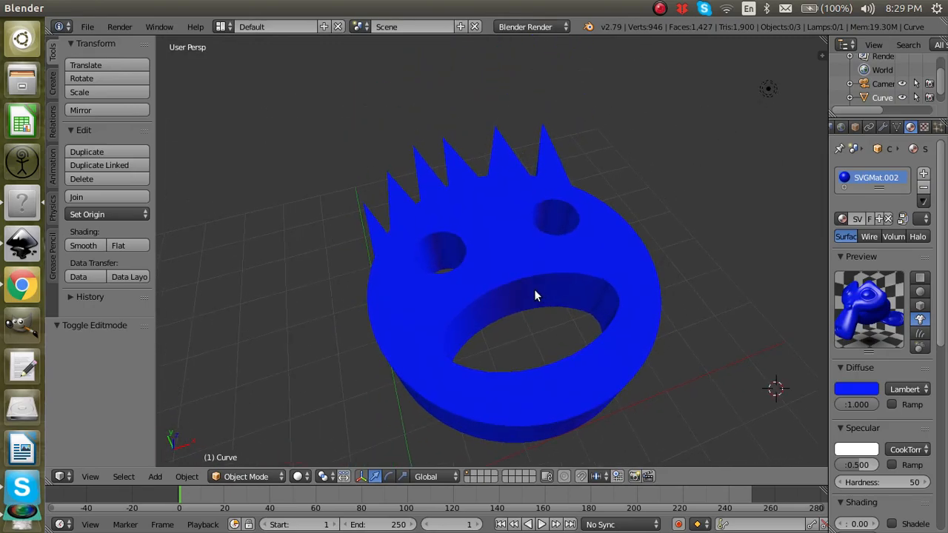
key(KP_0)
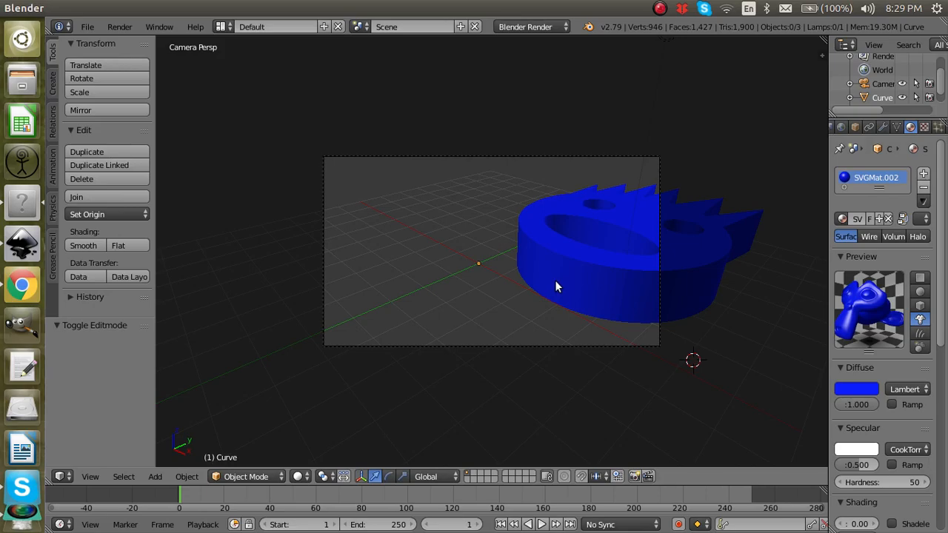
key(KP_0)
Select the camera and move it about 0.403 along the global Y axis.
scroll(612, 301, down, 6)
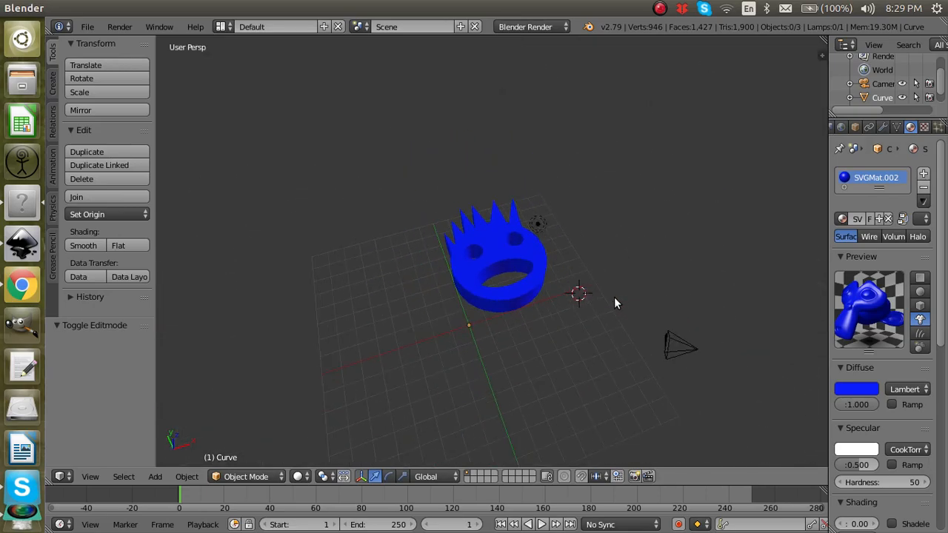
right_click(675, 344)
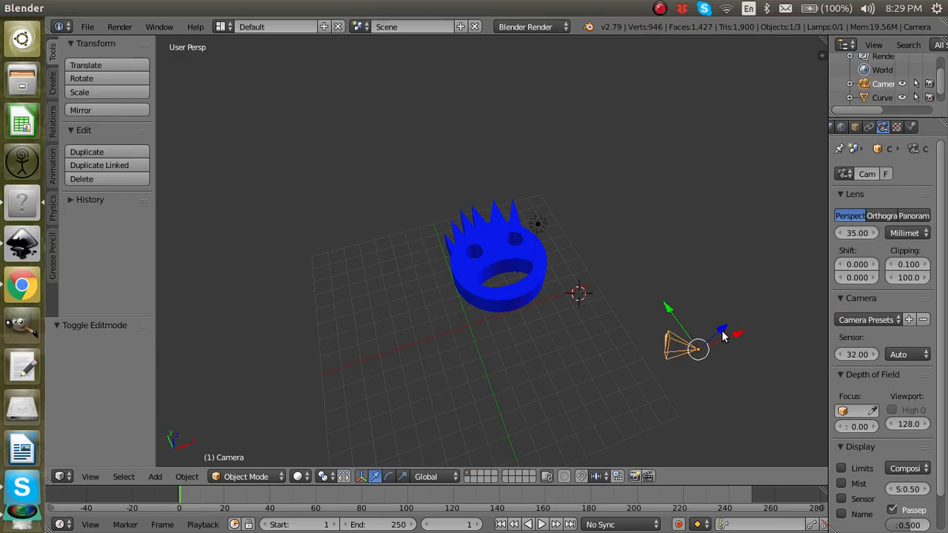
middle_drag(704, 330, 523, 351)
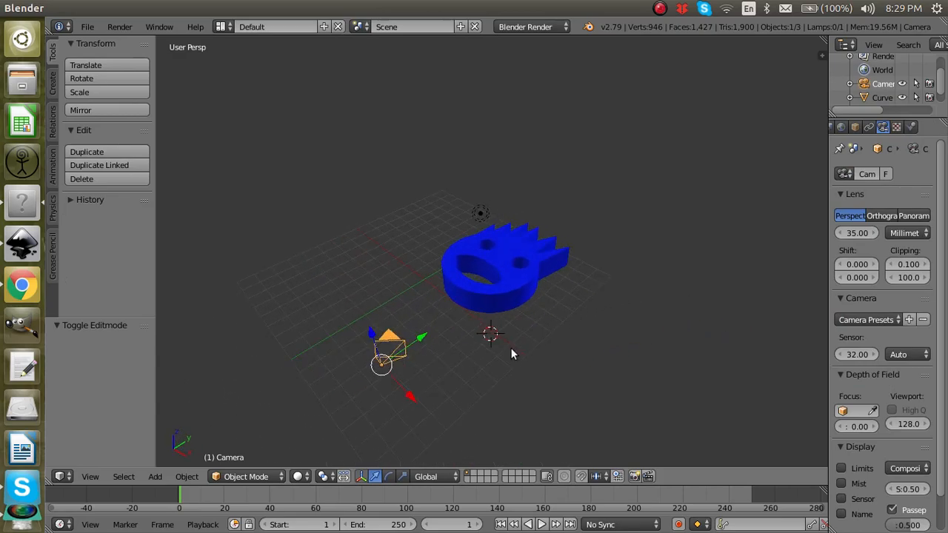
key(g)
key(y)
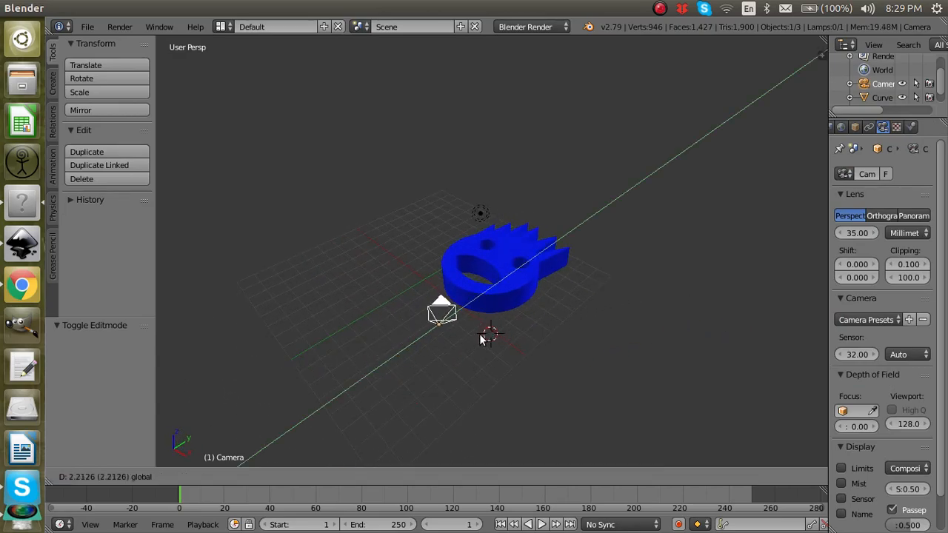
click(408, 376)
Move the camera about 3.937 along the global X axis and check its framing of the face.
key(g)
key(x)
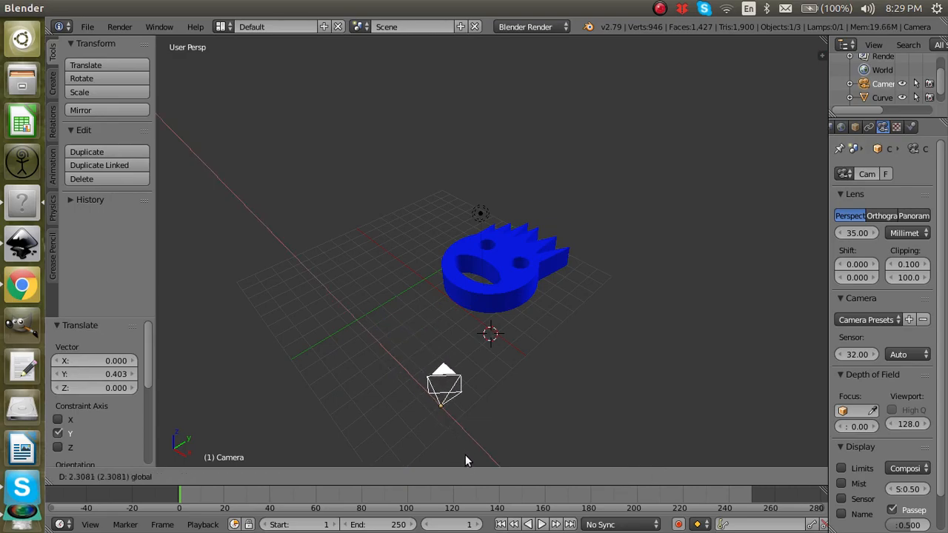
click(499, 59)
key(KP_0)
key(KP_0)
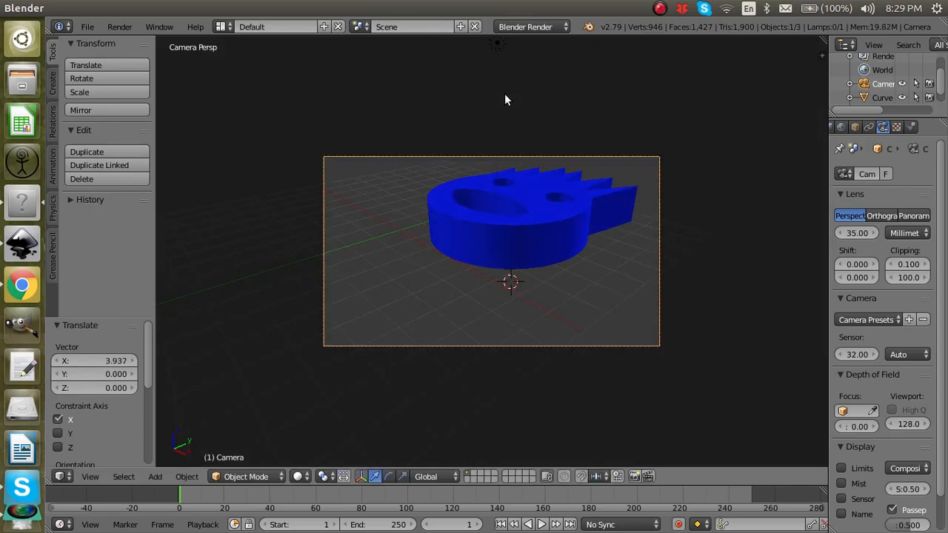
Raise the camera about 1.546 along the Z axis and check the result in camera view.
middle_drag(522, 354, 724, 136)
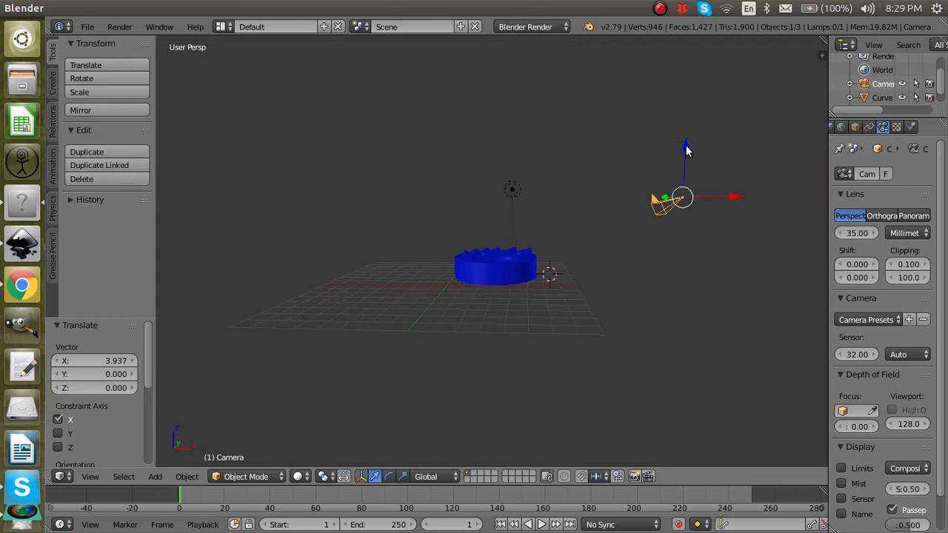
key(g)
key(z)
click(692, 106)
key(KP_0)
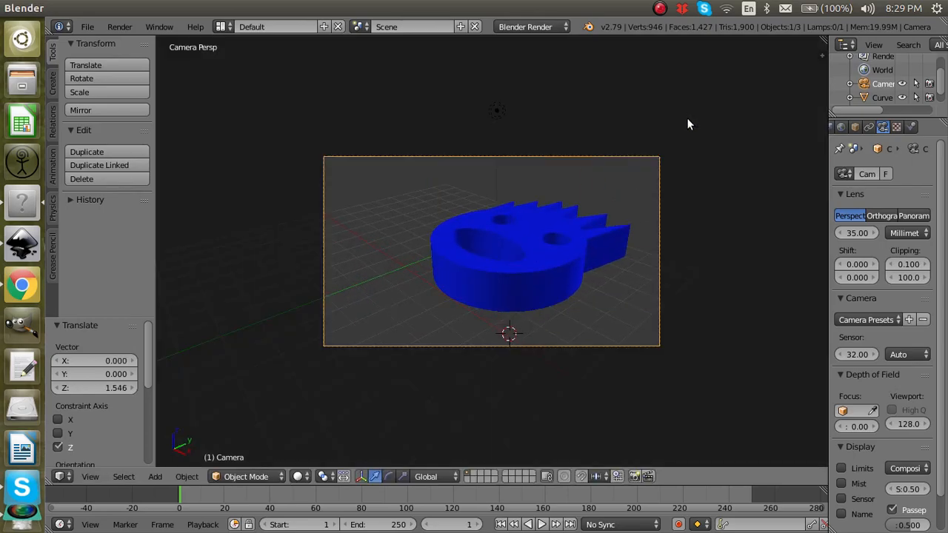
key(KP_0)
Raise the camera another 0.465 or so along Z, shift it about 0.601 along Y and check the camera view.
key(g)
key(z)
click(693, 114)
middle_drag(695, 120, 577, 137)
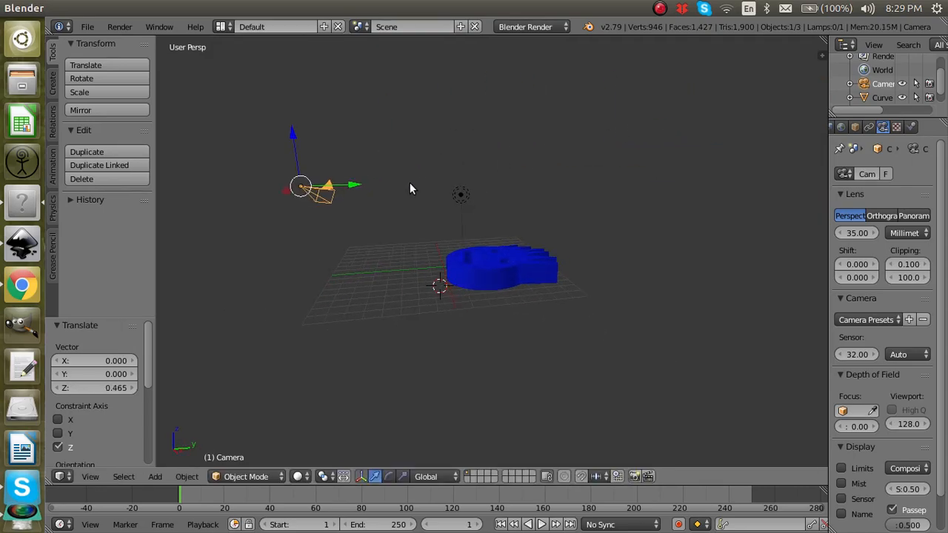
mouse_move(352, 189)
mouse_down()
mouse_move(366, 180)
mouse_move(357, 176)
mouse_up()
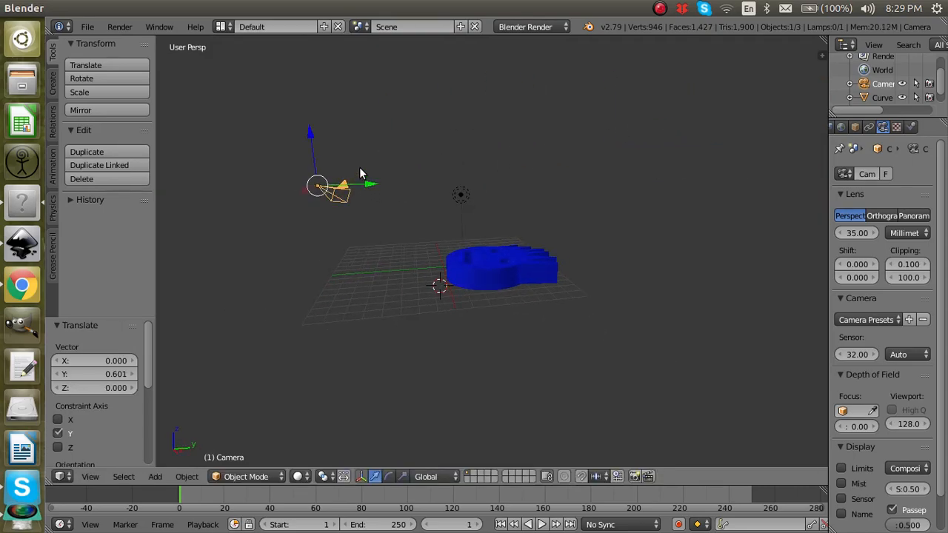
key(KP_0)
middle_drag(362, 169, 363, 179)
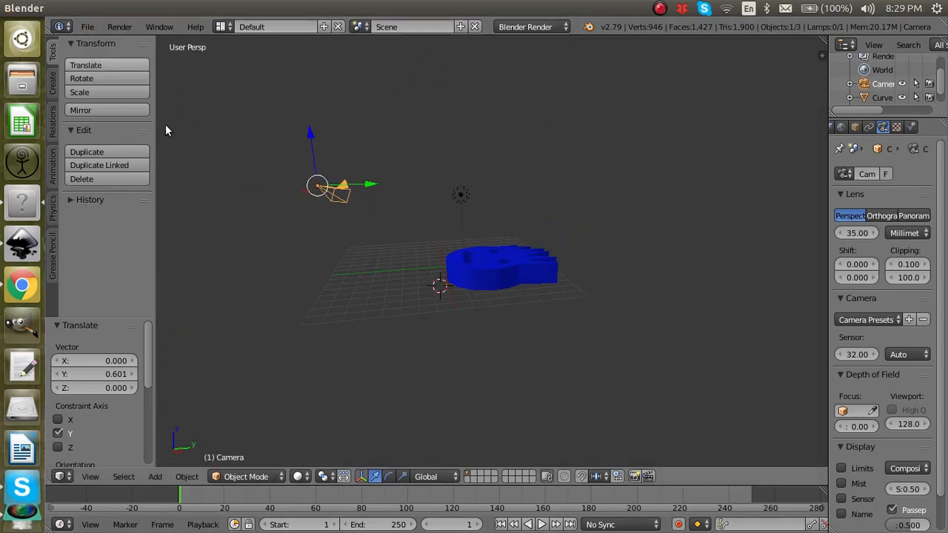
Preview the scene with Rendered viewport shading and return to Solid shading.
click(298, 476)
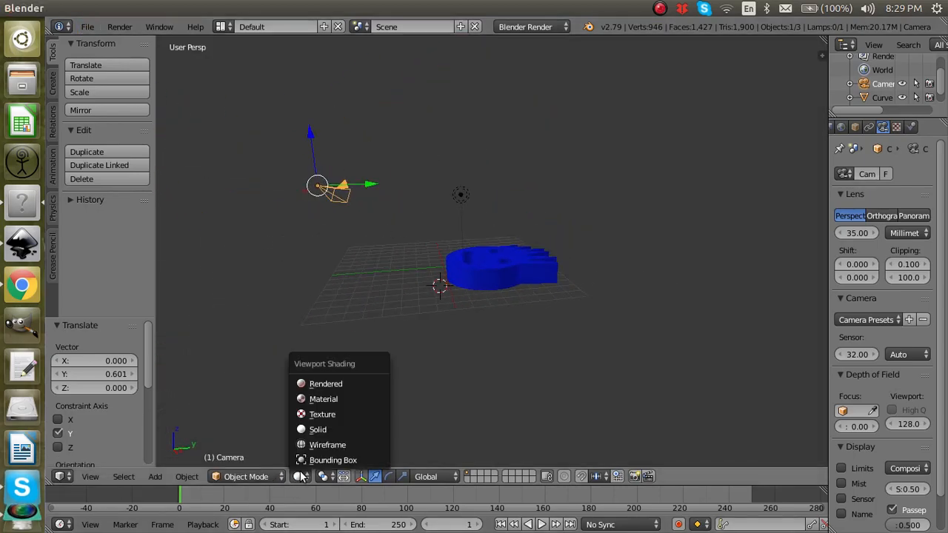
click(317, 384)
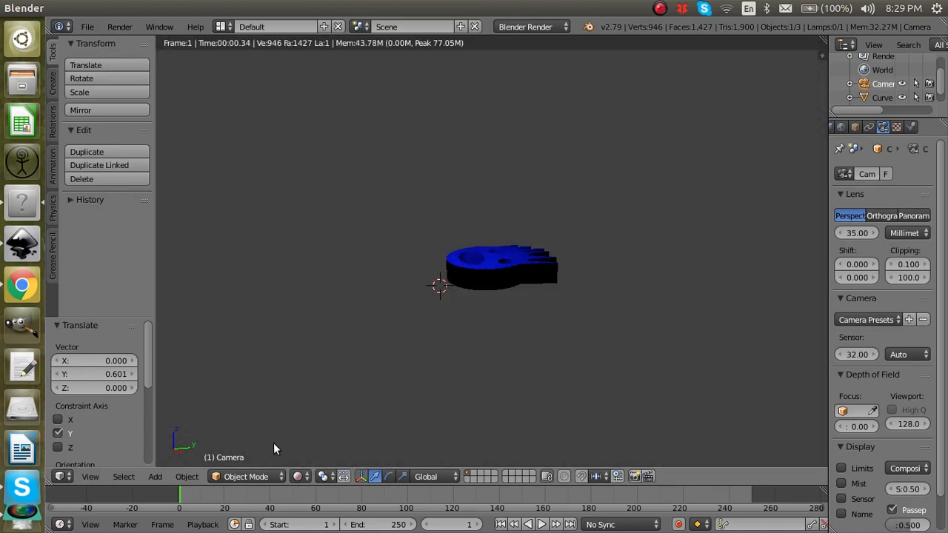
click(301, 477)
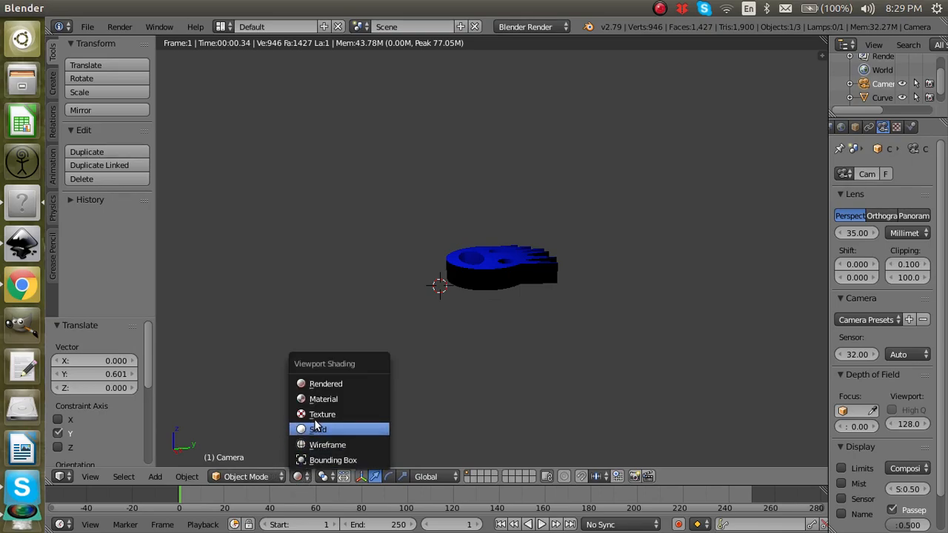
click(317, 429)
Render a still image of the face from the camera and close the render result.
click(95, 26)
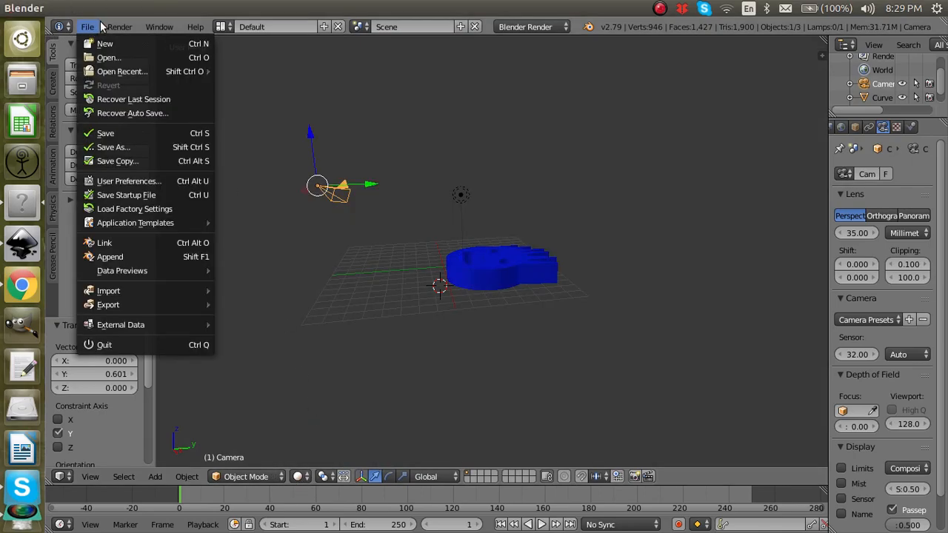
mouse_move(124, 26)
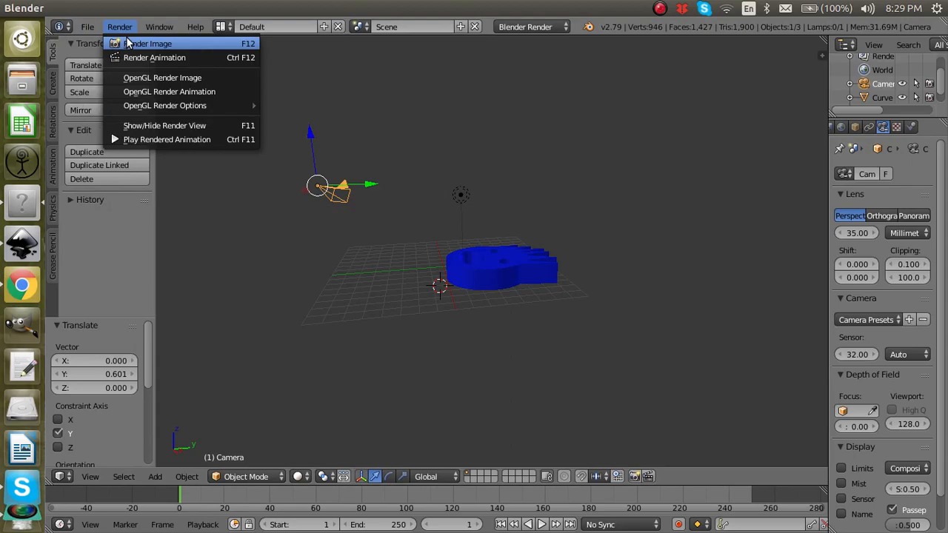
click(141, 44)
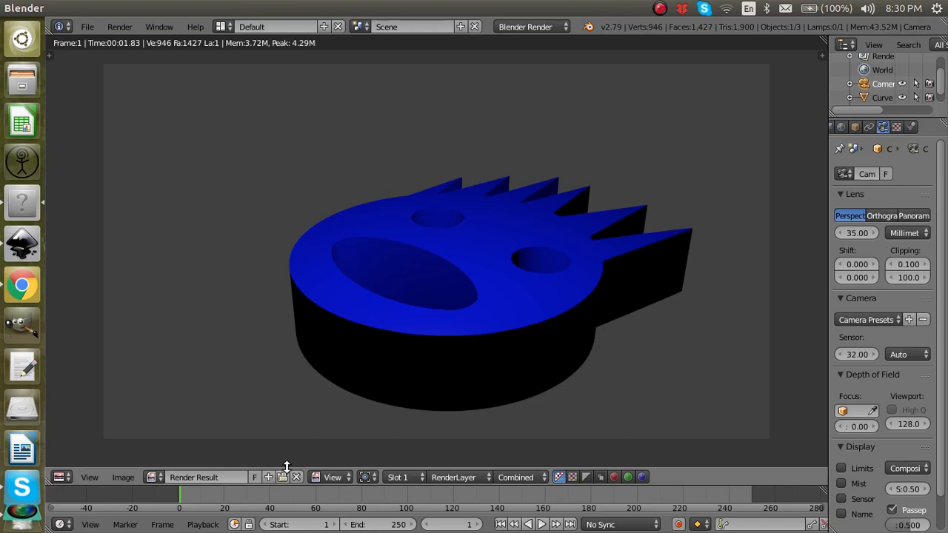
key(Escape)
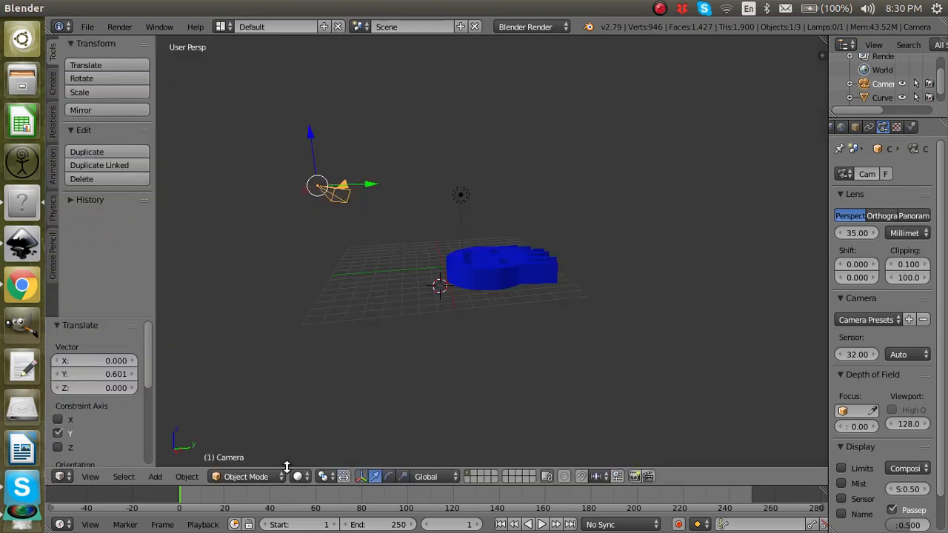
Look at the face from the top, try the perspective and orthographic projections, and set the viewport shading to Rendered.
scroll(476, 251, down, 5)
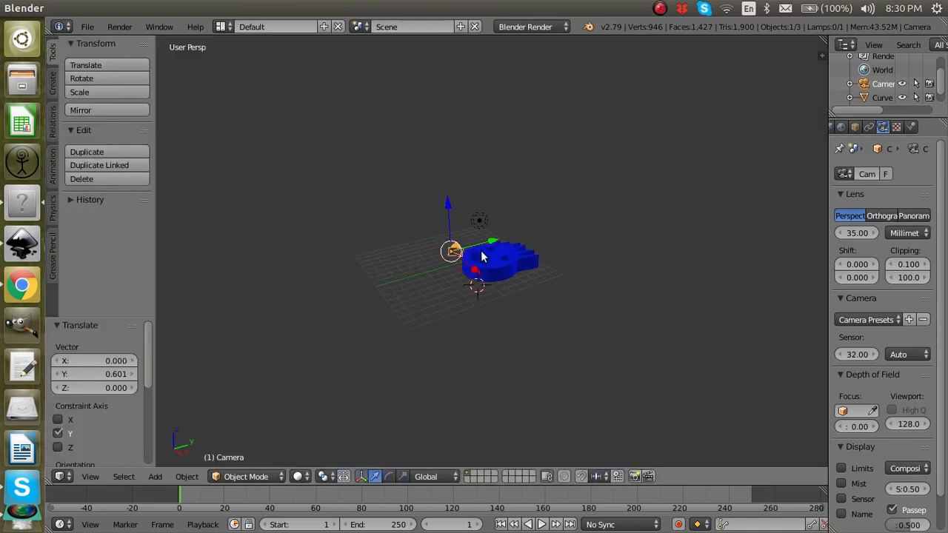
key(KP_9)
key(KP_7)
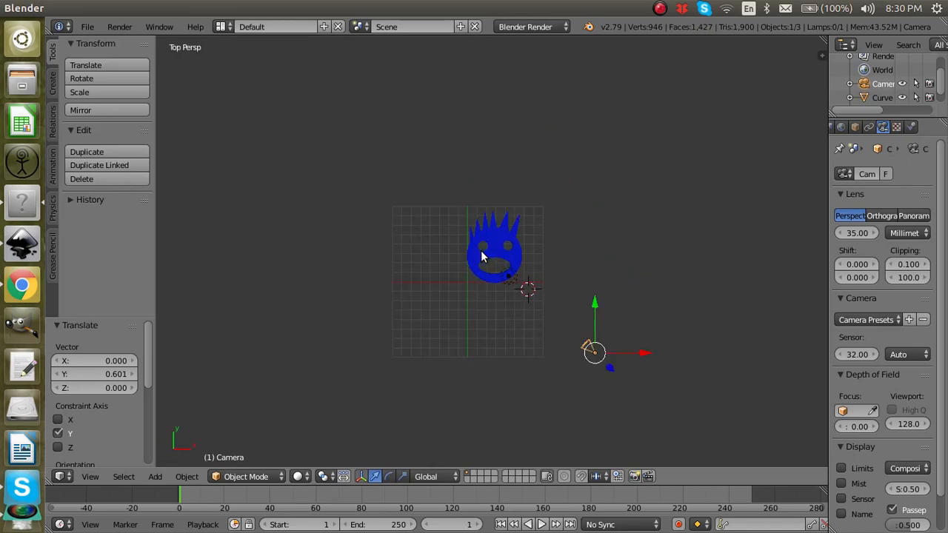
key(KP_5)
key(KP_5)
key(KP_5)
key(KP_5)
click(297, 477)
click(325, 383)
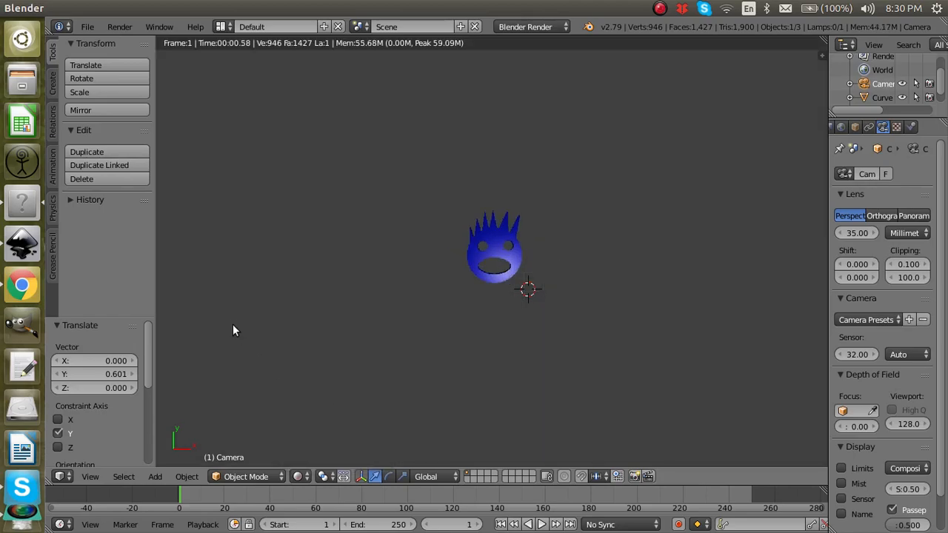
click(20, 471)
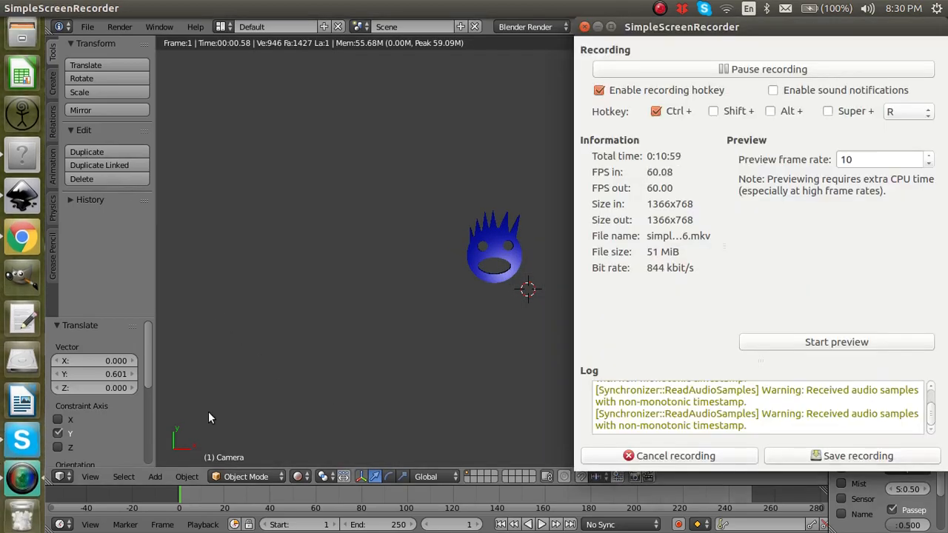